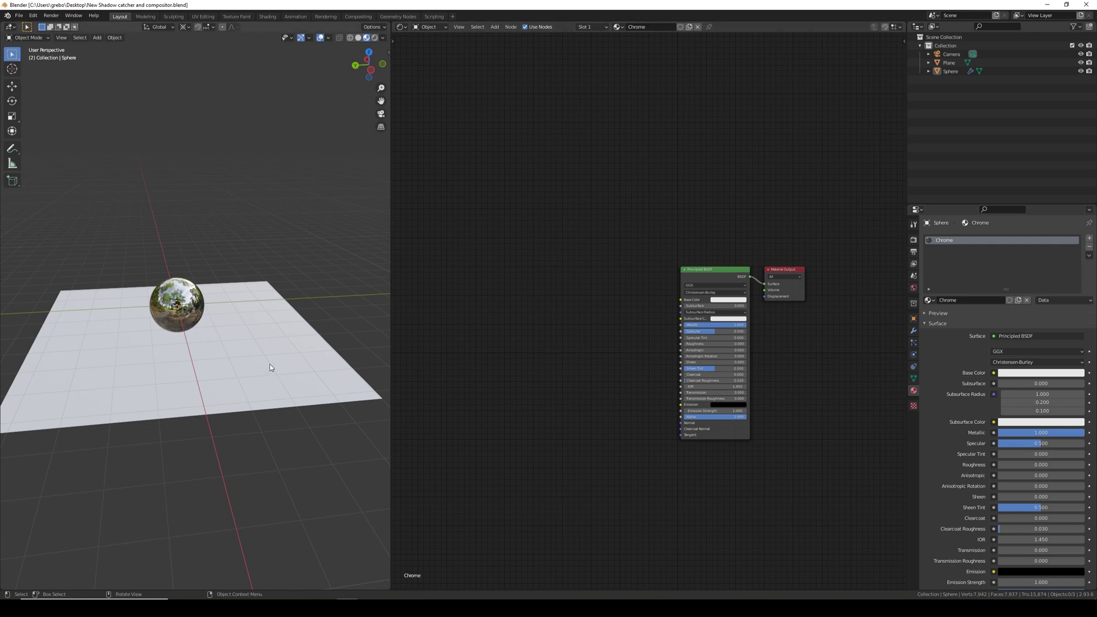
- Inspect the world's environment node setup and return the node editor to the sphere's object material
{"action": "left_click", "coordinate": [437, 26]}
{"action": "left_click", "coordinate": [433, 46]}
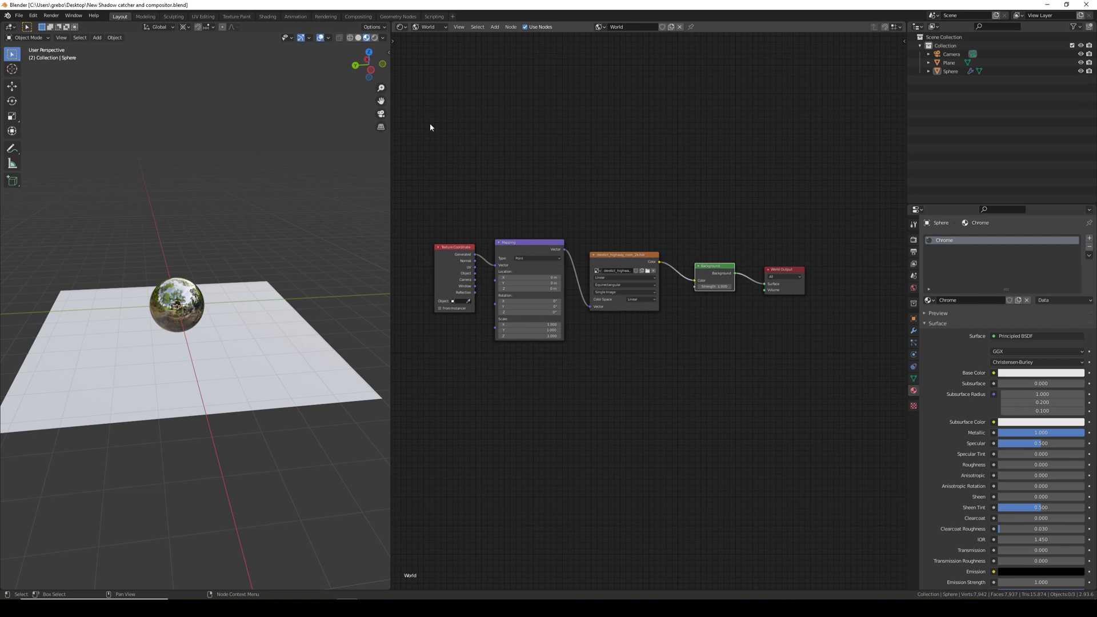
{"action": "left_click", "coordinate": [429, 27]}
{"action": "left_click", "coordinate": [429, 36]}
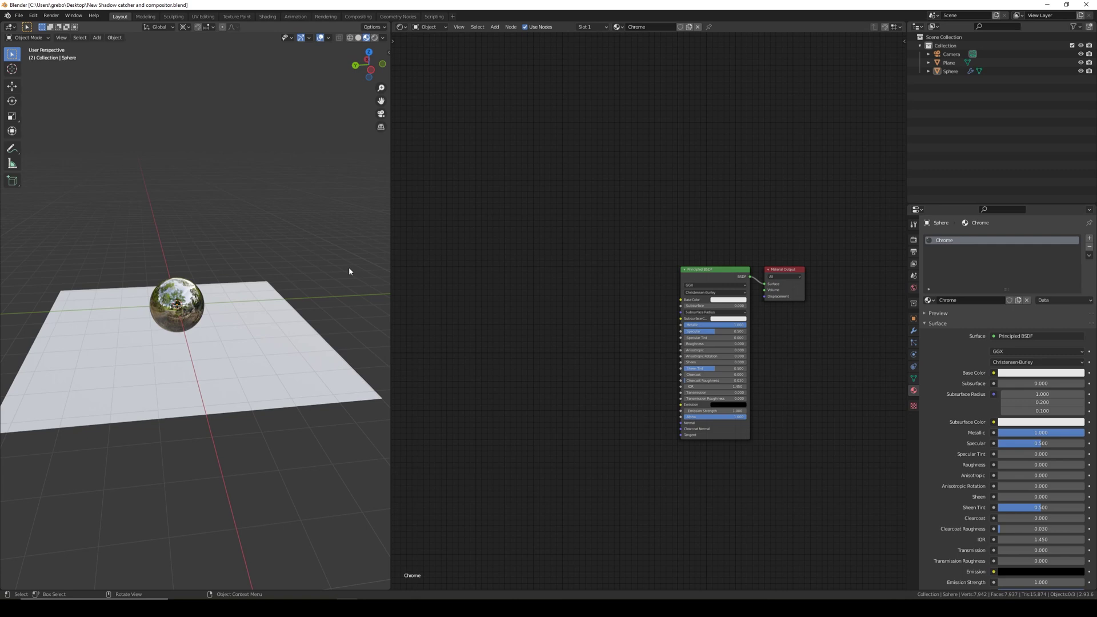
- Show the scene through the camera with rendered shading and select the ground plane
{"action": "key", "text": "KP_0"}
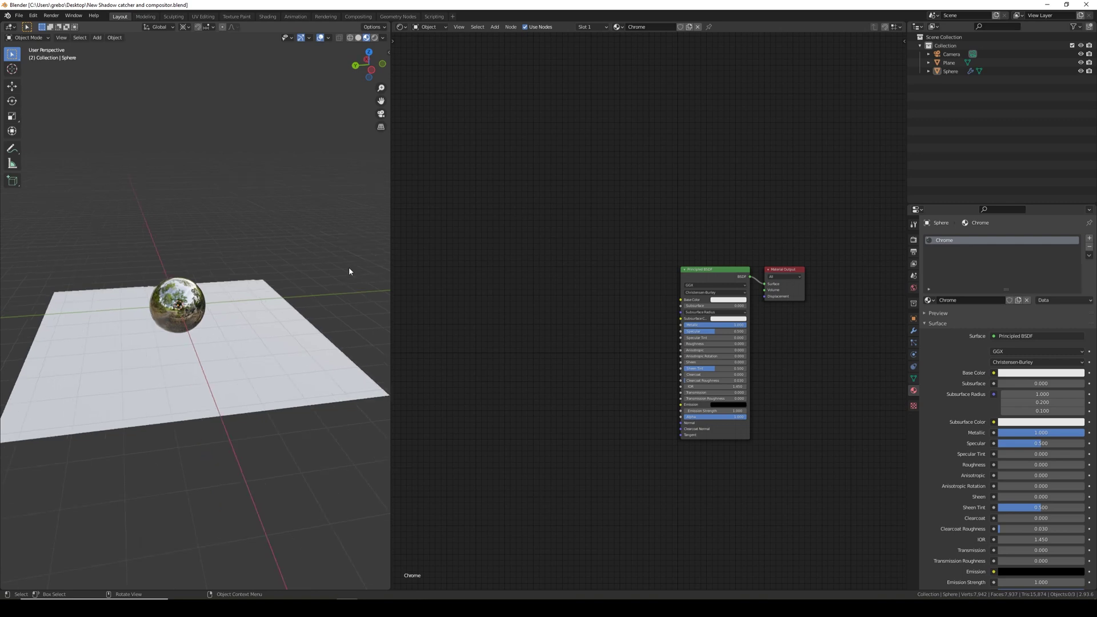
{"action": "left_click", "coordinate": [374, 38]}
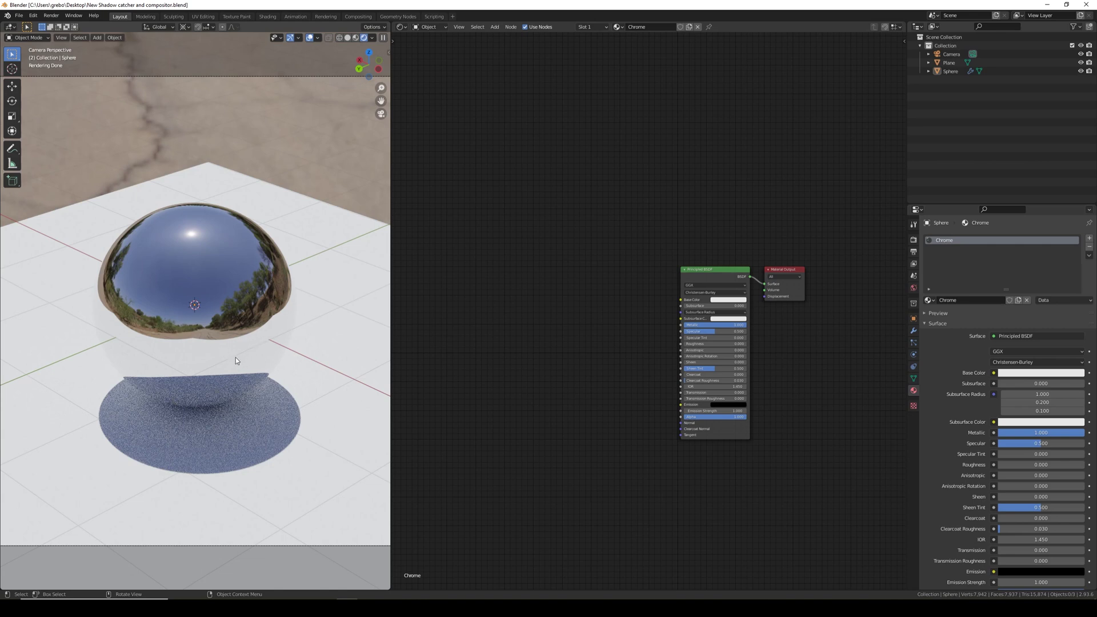
{"action": "left_click", "coordinate": [359, 256]}
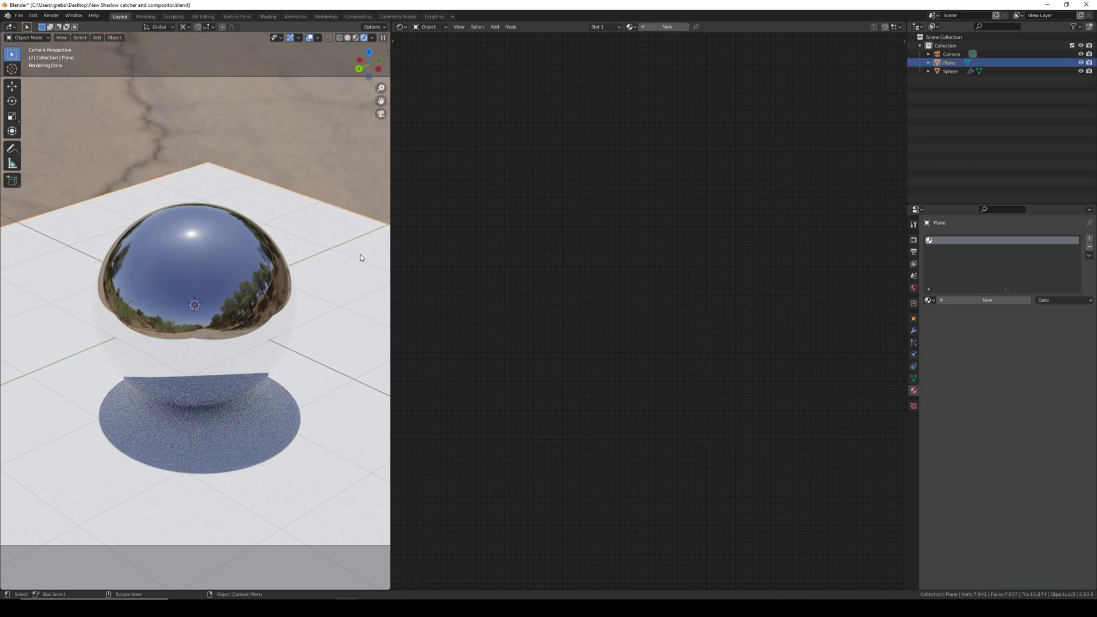
- Try Shadow Catcher on the plane with its Glossy ray visibility off, and restore both settings
{"action": "left_click", "coordinate": [912, 319]}
{"action": "left_click", "coordinate": [993, 475]}
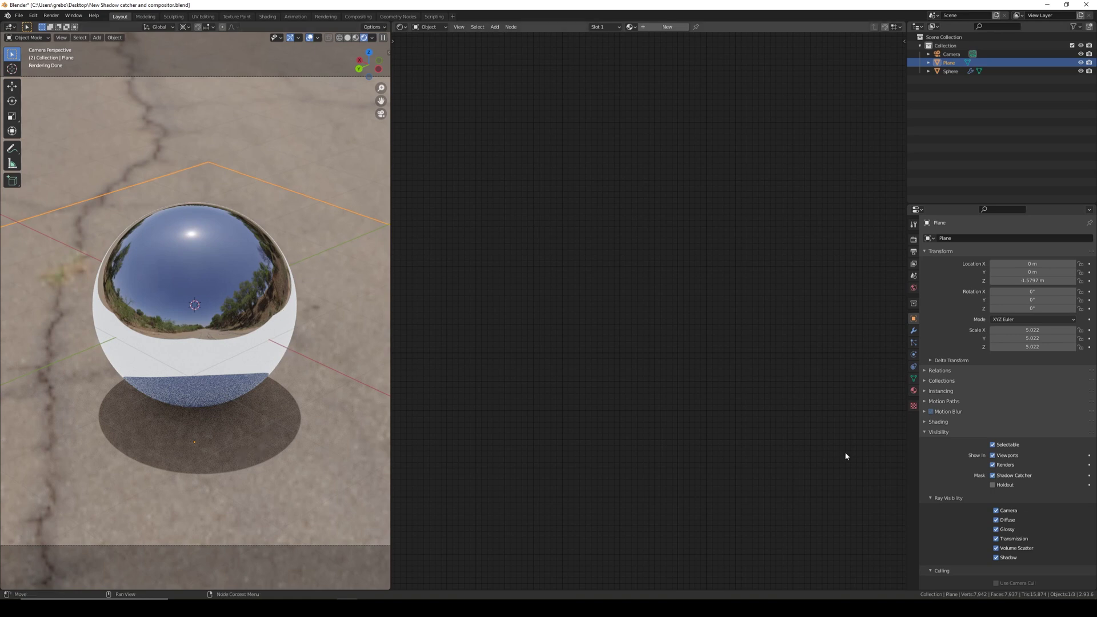
{"action": "left_click", "coordinate": [996, 530]}
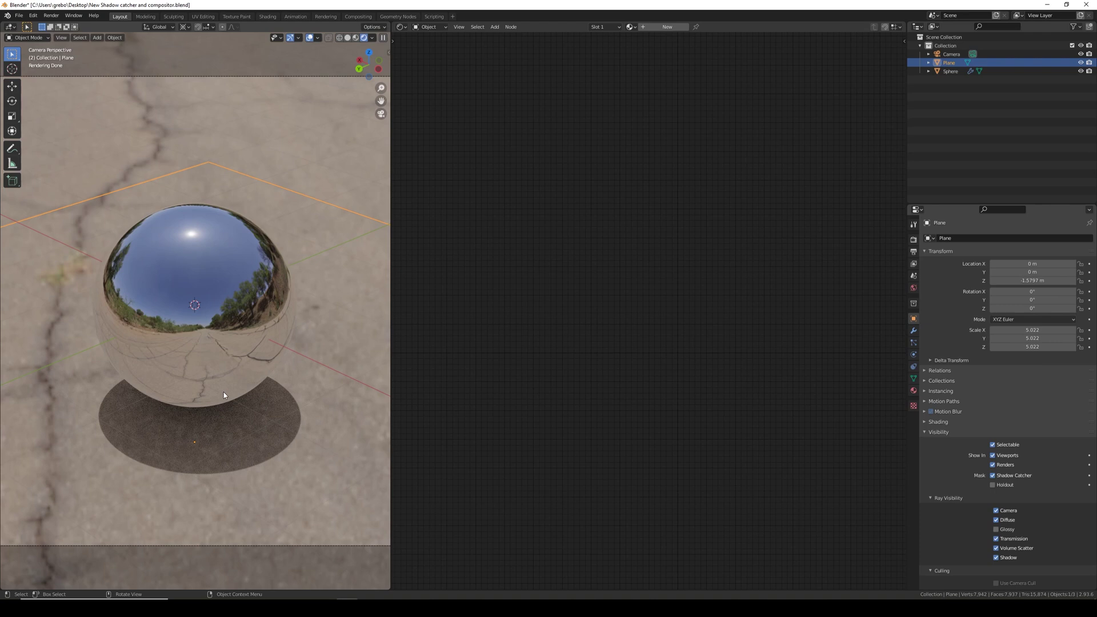
{"action": "left_click", "coordinate": [997, 530]}
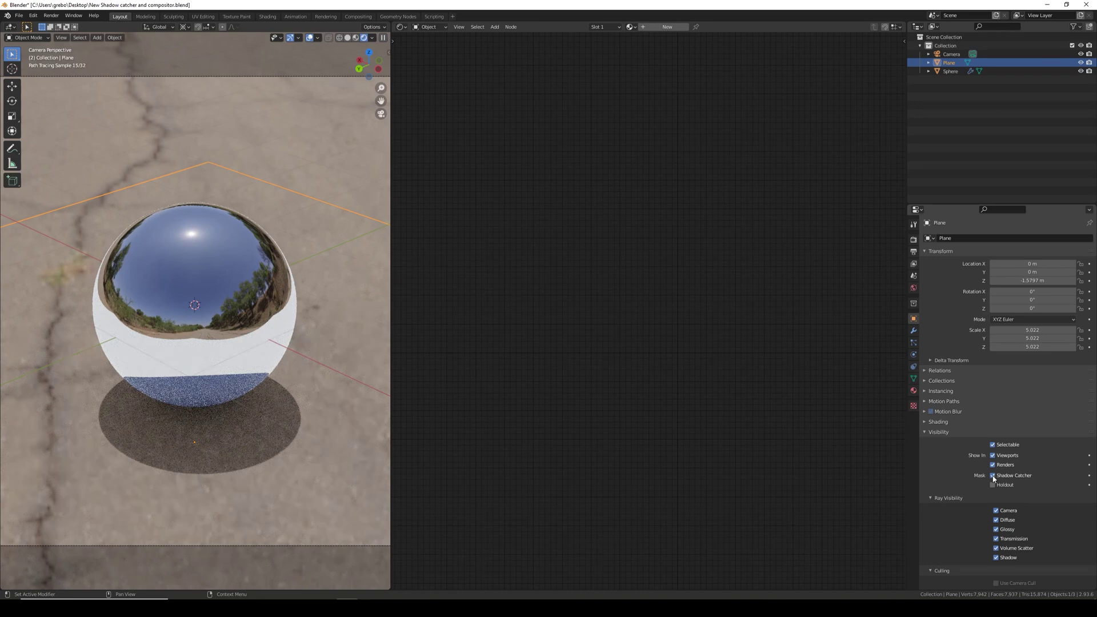
{"action": "left_click", "coordinate": [992, 475]}
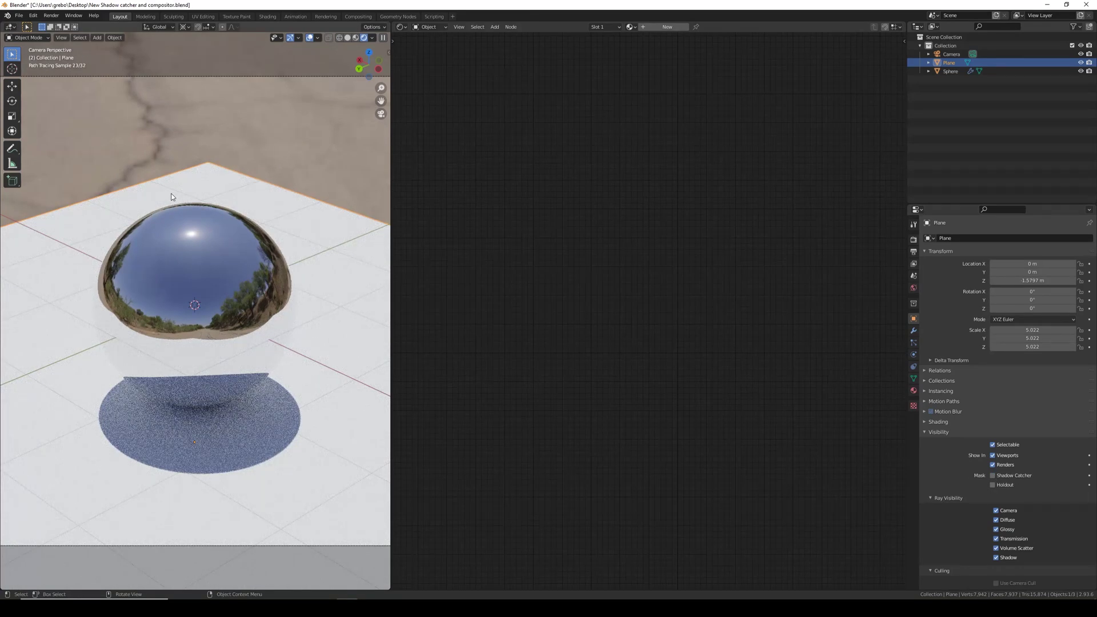
- Create a new material for the plane and replace its Principled BSDF with a Diffuse BSDF linked to the output's Surface
{"action": "left_click", "coordinate": [671, 27]}
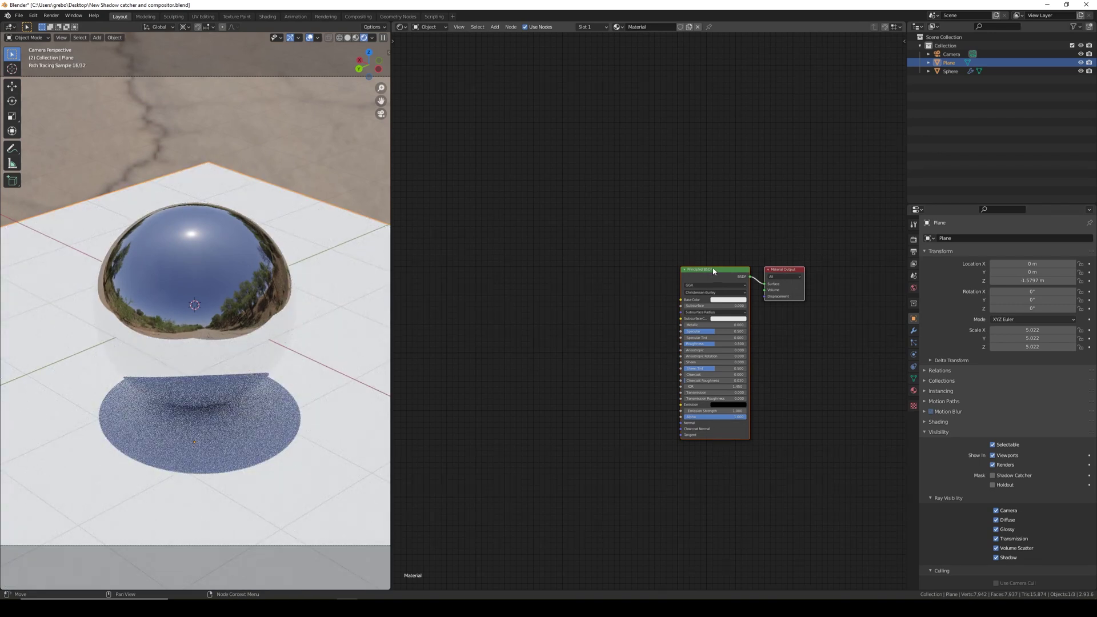
{"action": "key", "text": "x"}
{"action": "key", "text": "shift+a"}
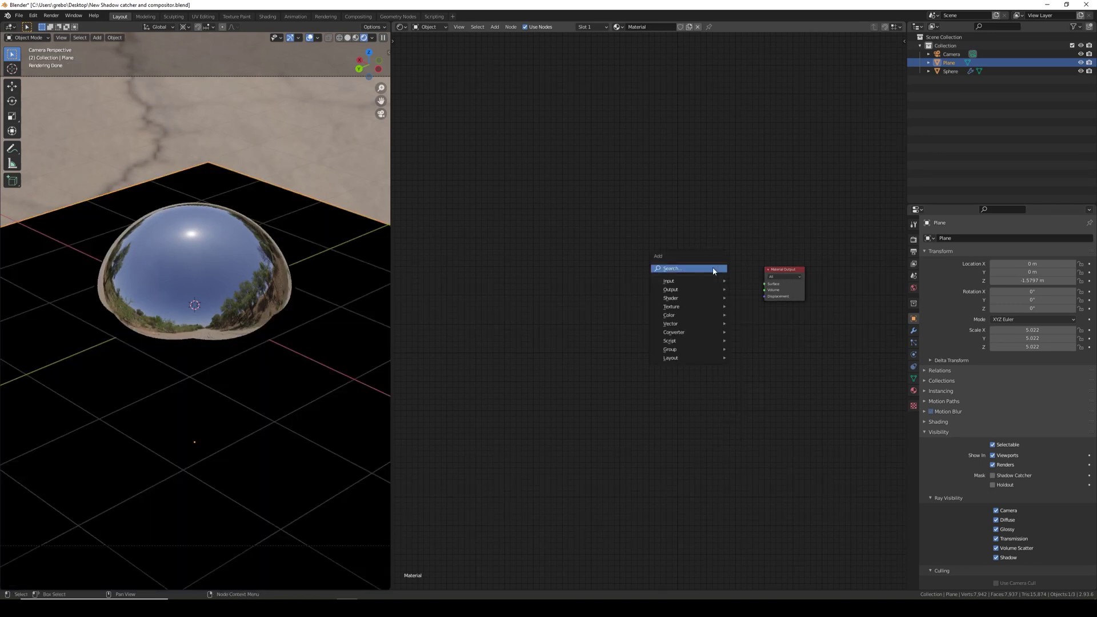
{"action": "mouse_move", "coordinate": [709, 301]}
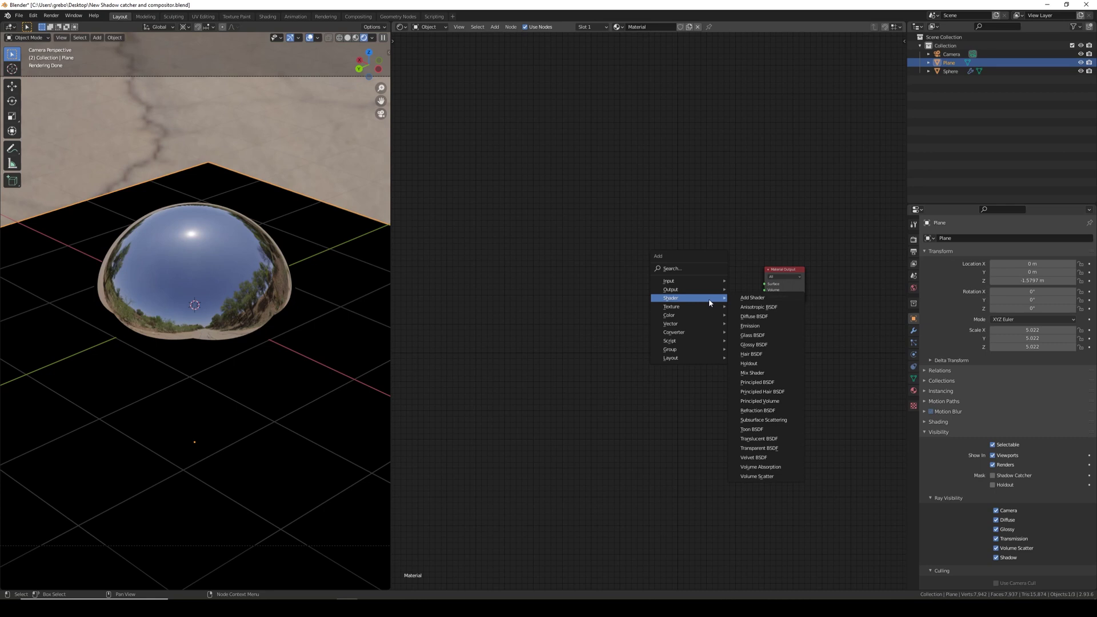
{"action": "left_click", "coordinate": [753, 316]}
{"action": "left_click", "coordinate": [740, 279]}
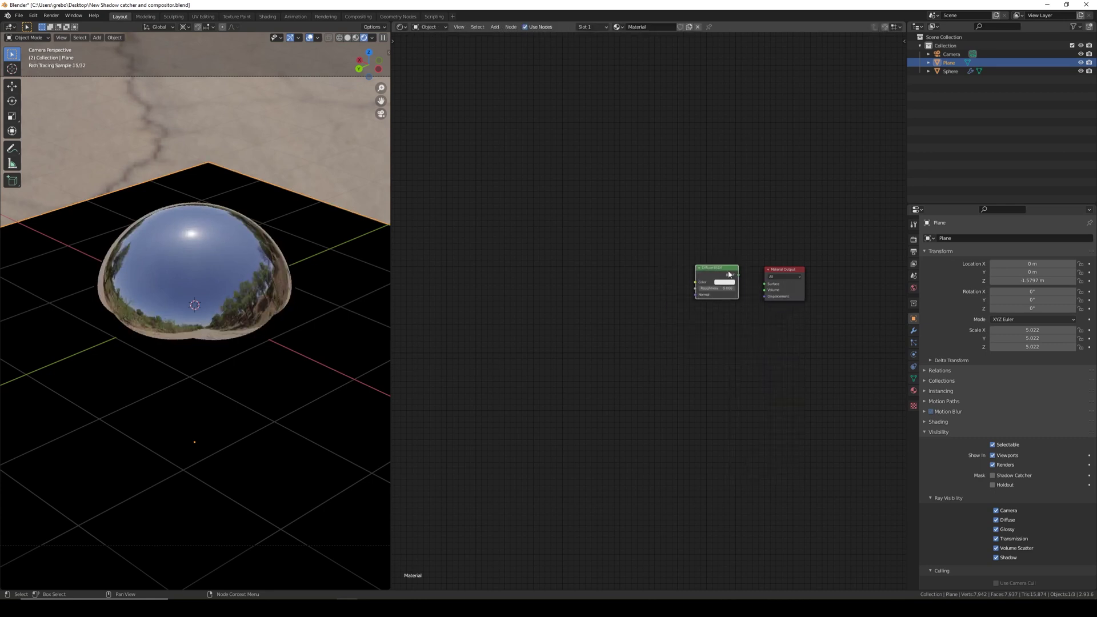
{"action": "left_click_drag", "start_coordinate": [739, 275], "coordinate": [764, 283]}
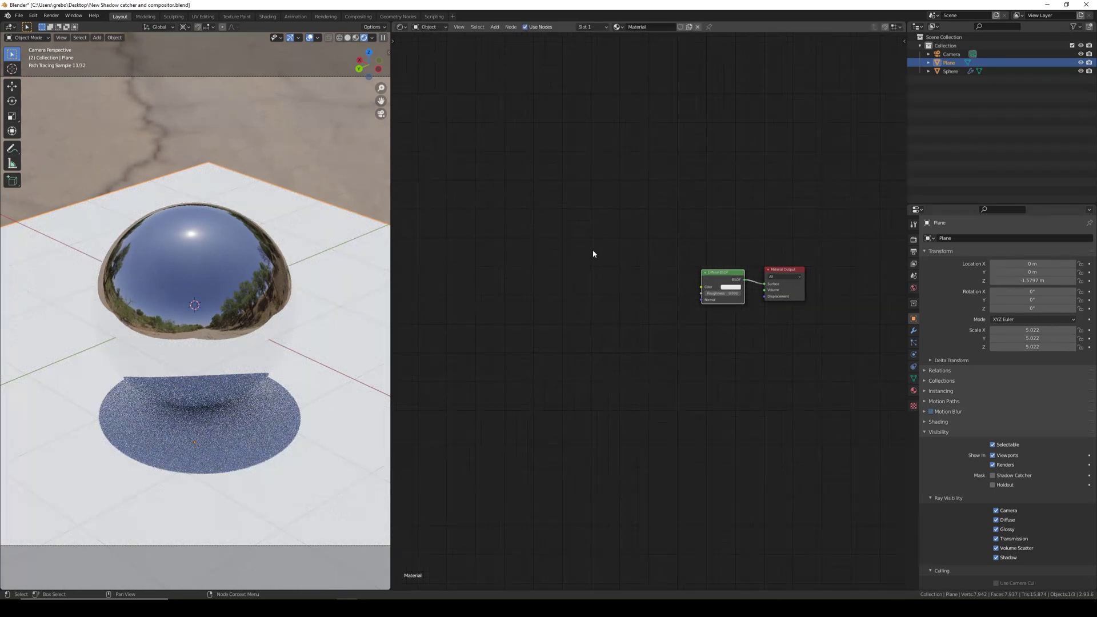
- Add an Environment Texture node and link its colour to the Diffuse BSDF's Color input
{"action": "key", "text": "shift+a"}
{"action": "mouse_move", "coordinate": [593, 260]}
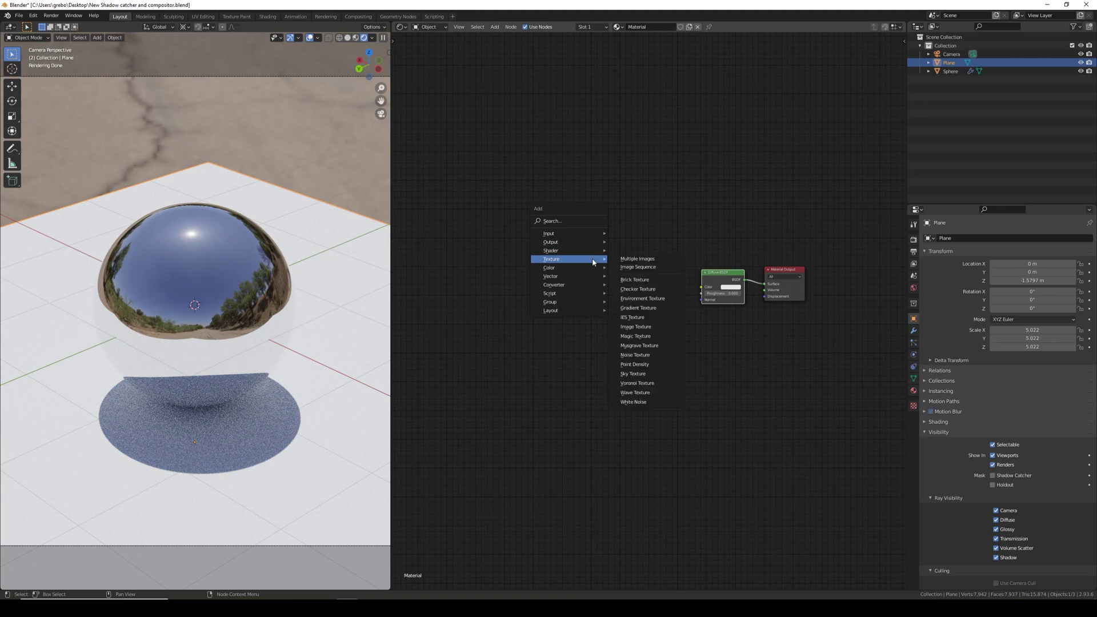
{"action": "left_click", "coordinate": [650, 298]}
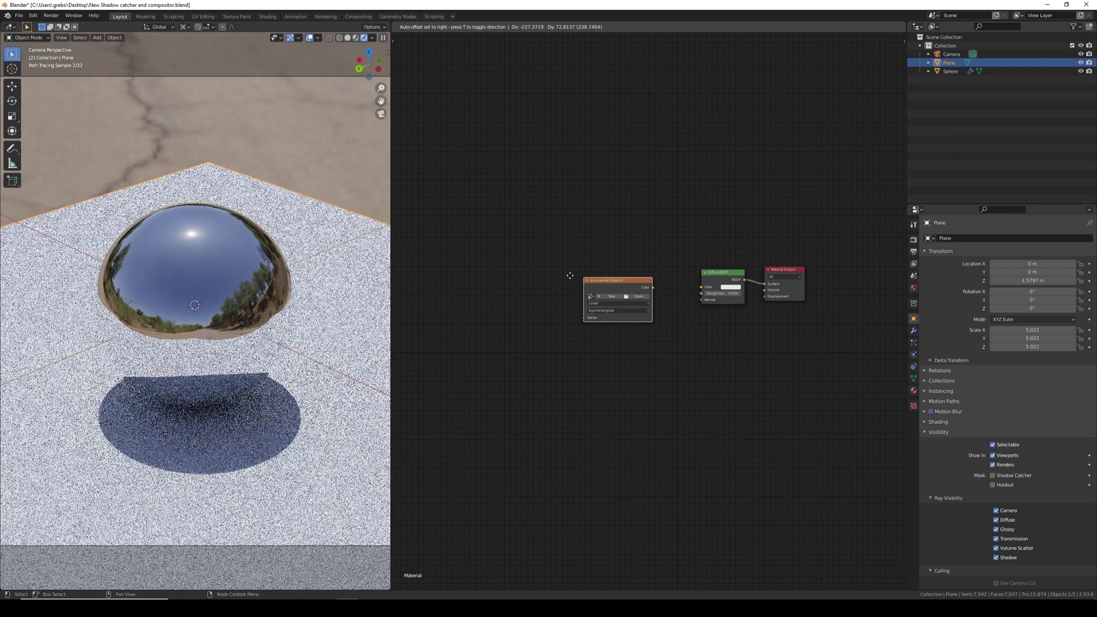
{"action": "left_click", "coordinate": [573, 288]}
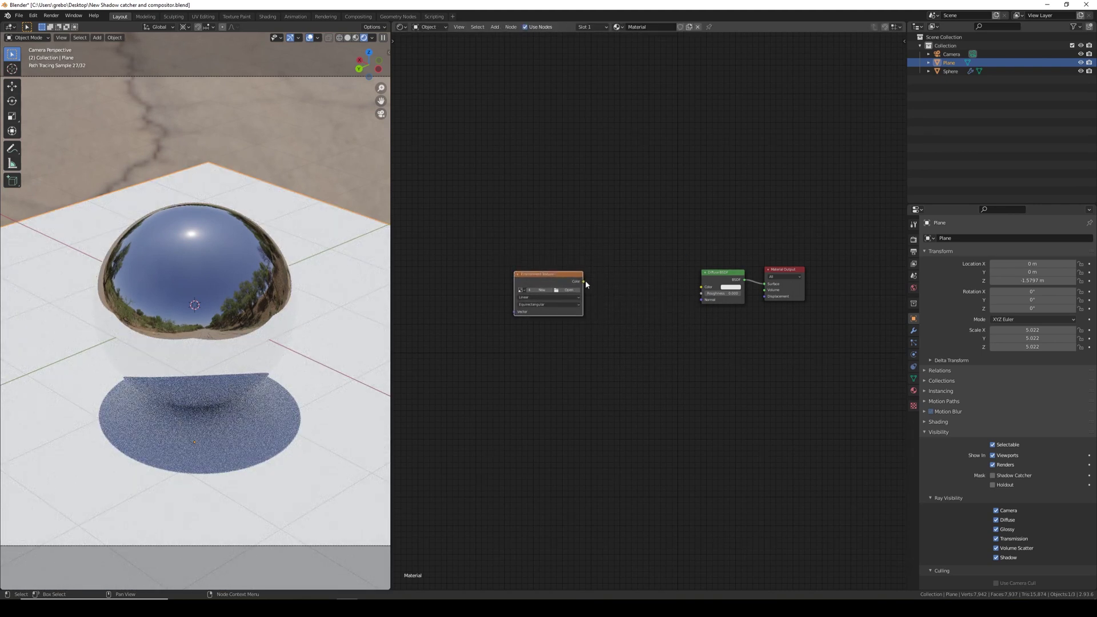
{"action": "left_click_drag", "start_coordinate": [584, 281], "coordinate": [705, 291]}
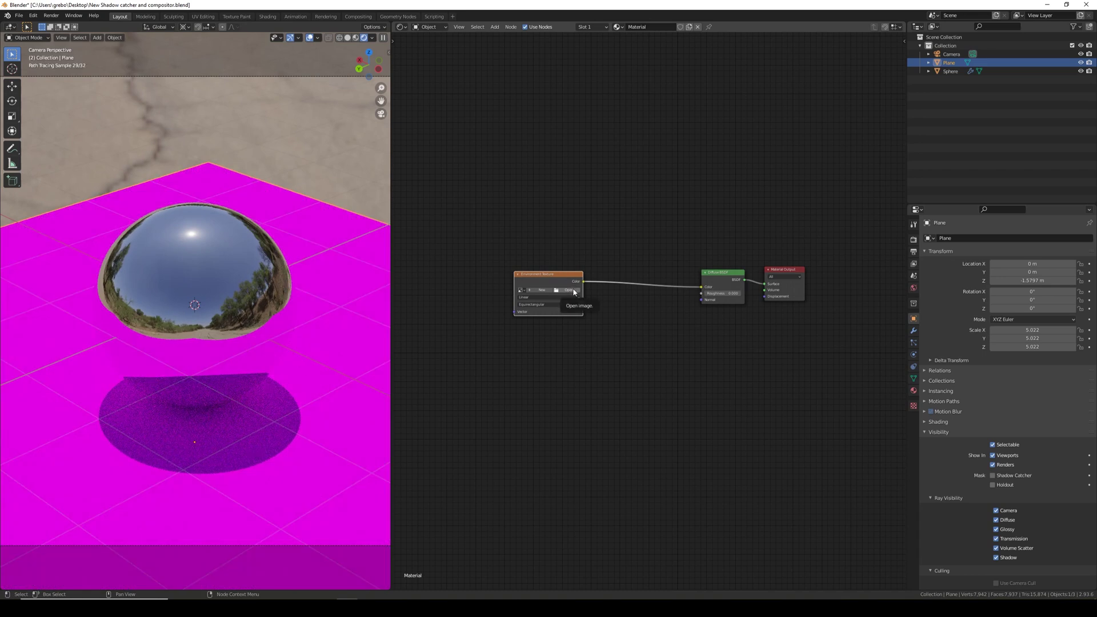
- Load derelict_highway_noon_2k.hdr from the HDRI folder into the Environment Texture node
{"action": "left_click", "coordinate": [573, 291]}
{"action": "left_click", "coordinate": [324, 346]}
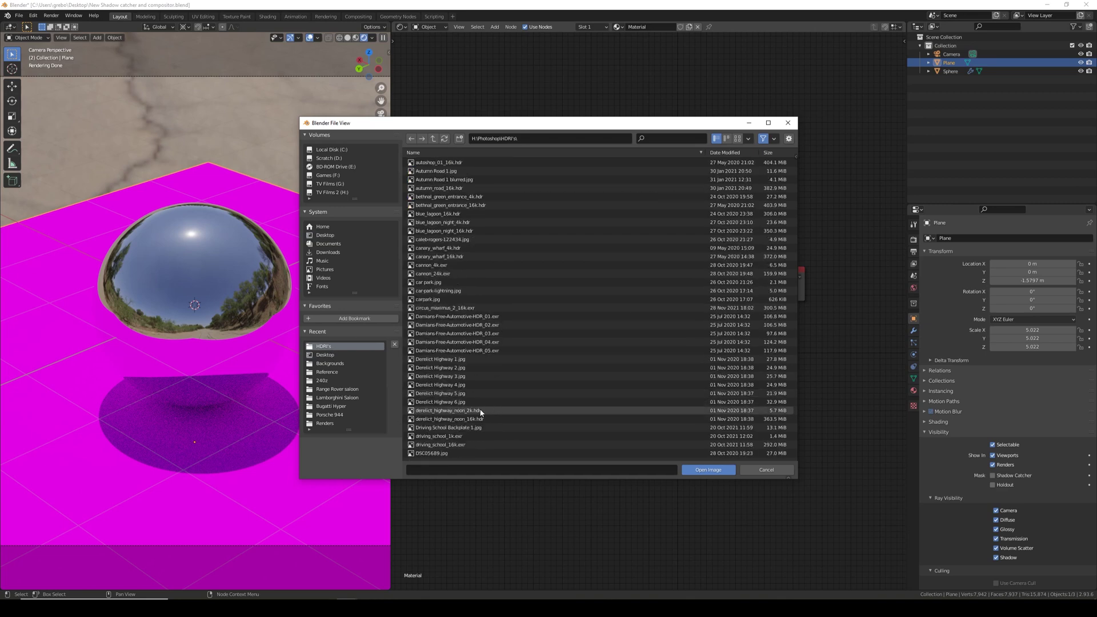
{"action": "left_click", "coordinate": [481, 410]}
{"action": "left_click", "coordinate": [699, 471]}
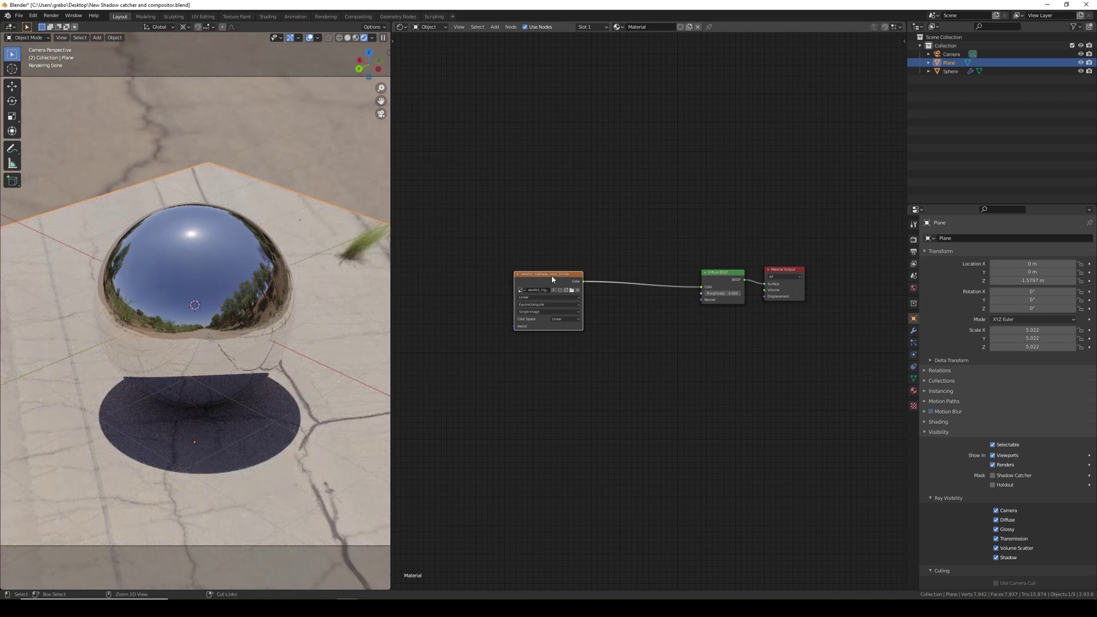
- Add Texture Coordinate and Mapping nodes to the environment texture, feeding Reflection into the mapping with a Z scale of -1
{"action": "key", "text": "ctrl+t"}
{"action": "middle_click_drag", "start_coordinate": [520, 258], "coordinate": [577, 258]}
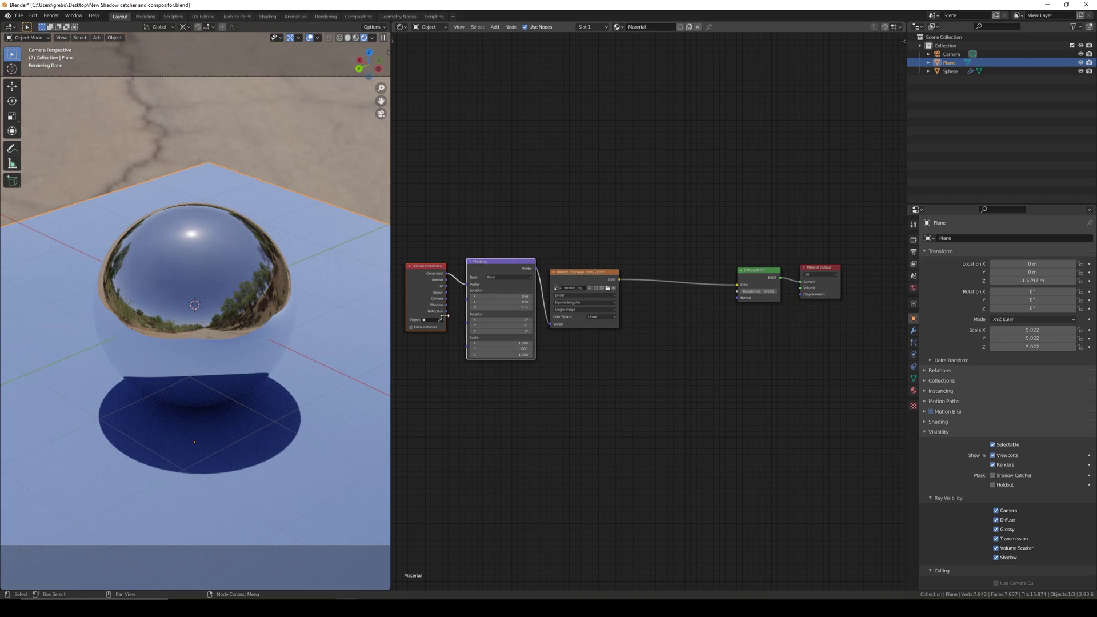
{"action": "left_click_drag", "start_coordinate": [446, 312], "coordinate": [467, 284]}
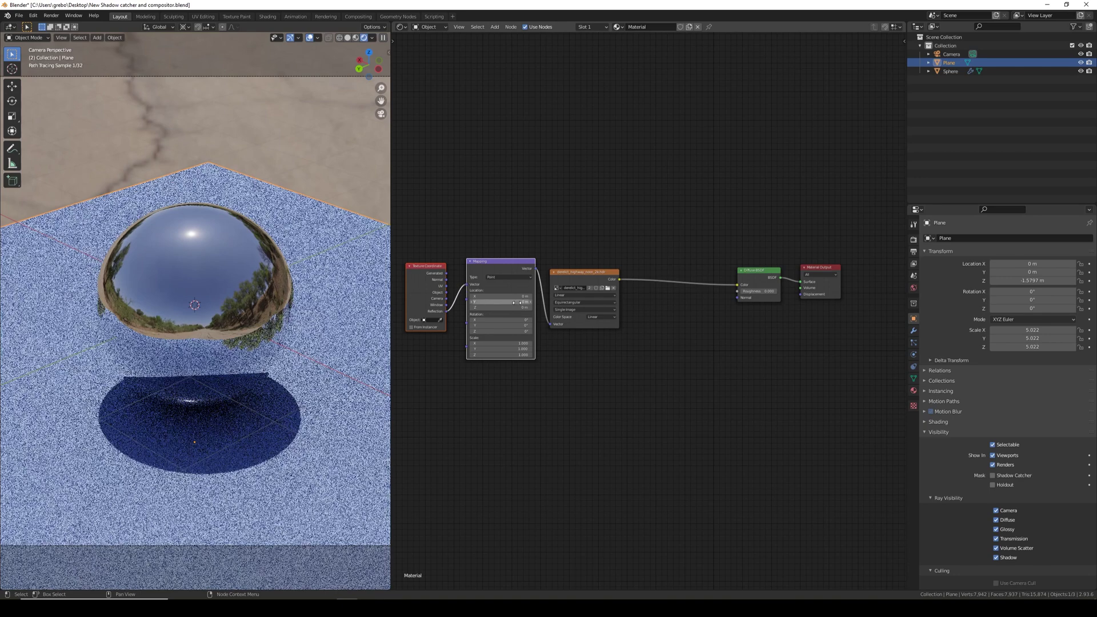
{"action": "left_click", "coordinate": [500, 356]}
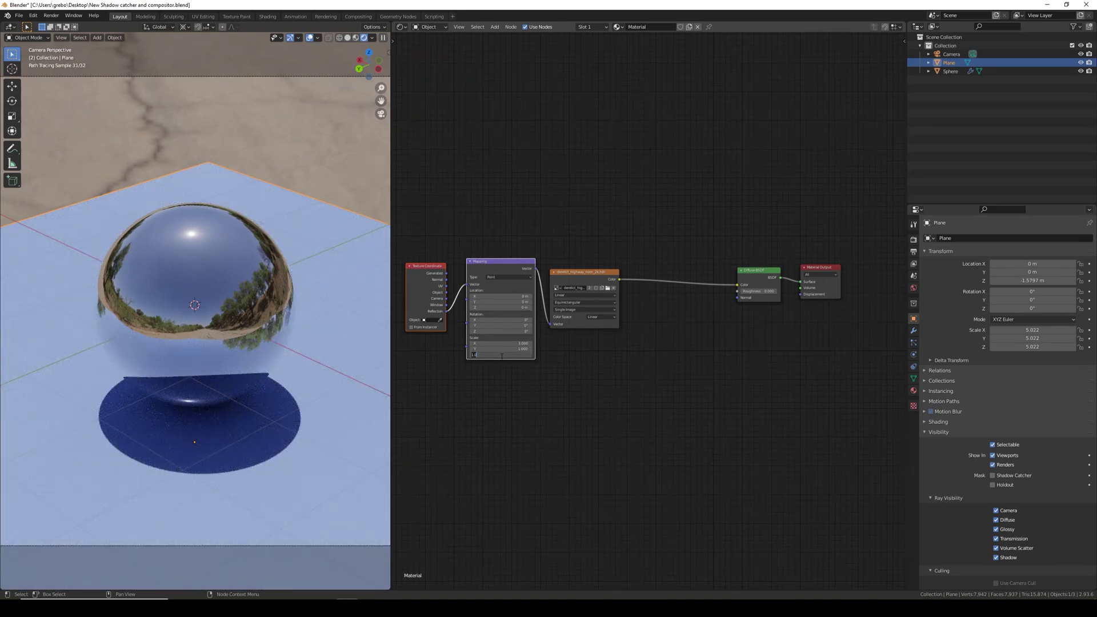
{"action": "key", "text": "BackSpace"}
{"action": "type", "text": "-1"}
{"action": "key", "text": "Return"}
- Insert an RGB Curves node between the environment texture and the Diffuse BSDF
{"action": "scroll", "coordinate": [246, 281], "scroll_direction": "down", "scroll_amount": 4}
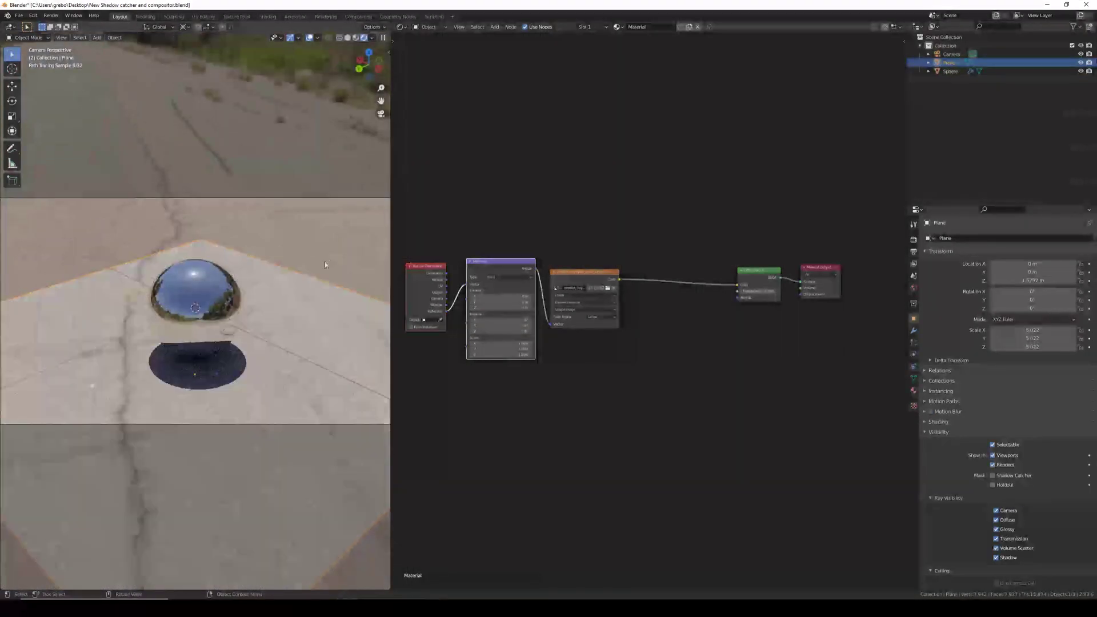
{"action": "middle_click_drag", "start_coordinate": [336, 223], "coordinate": [283, 230]}
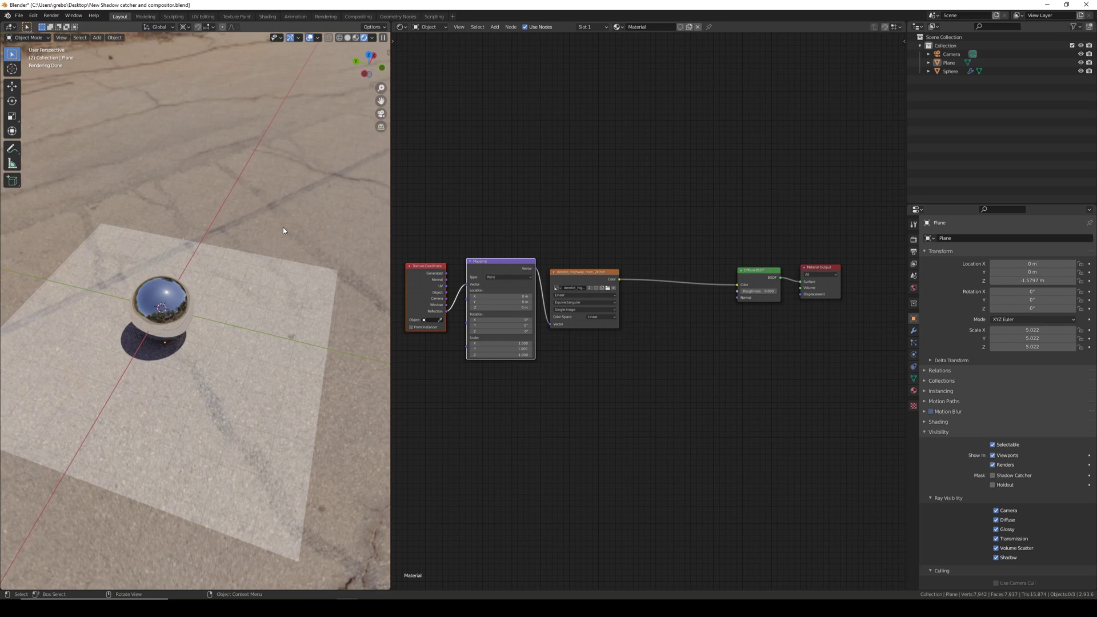
{"action": "mouse_move", "coordinate": [283, 229]}
{"action": "middle_mouse_down"}
{"action": "mouse_move", "coordinate": [228, 236]}
{"action": "mouse_move", "coordinate": [258, 283]}
{"action": "middle_mouse_up"}
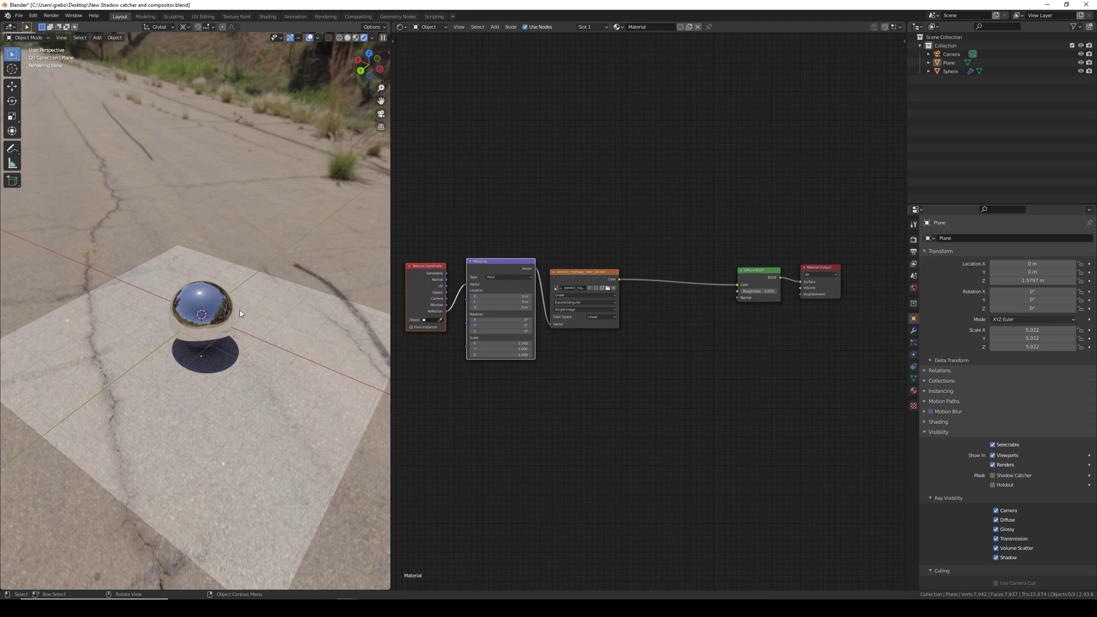
{"action": "key", "text": "KP_0"}
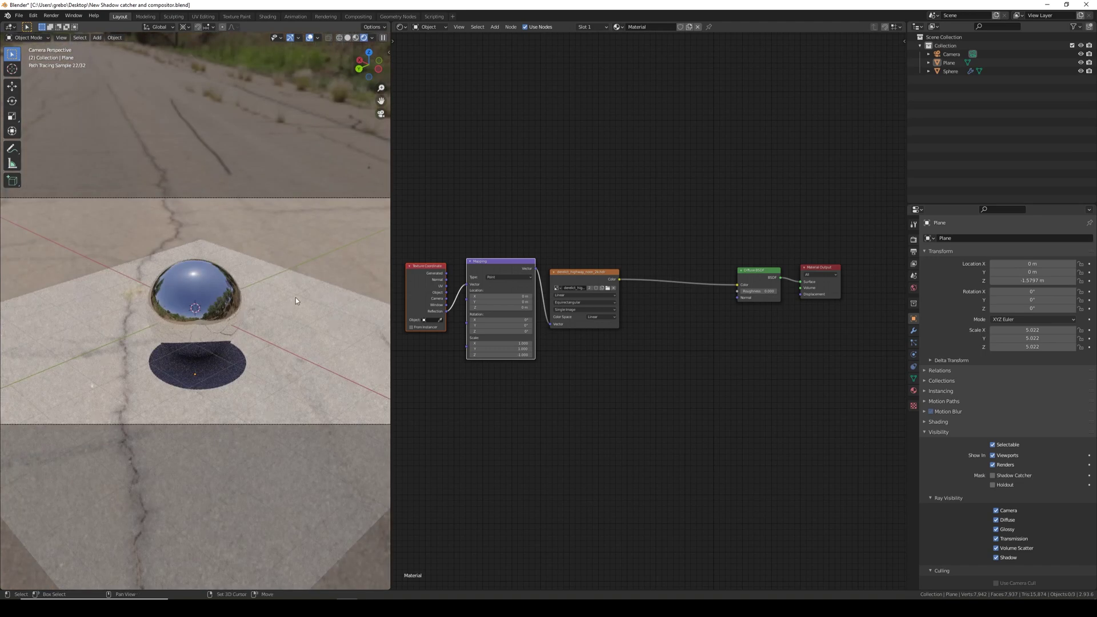
{"action": "middle_click_drag", "start_coordinate": [320, 289], "coordinate": [224, 243], "text": "shift"}
{"action": "scroll", "coordinate": [166, 324], "scroll_direction": "up", "scroll_amount": 6}
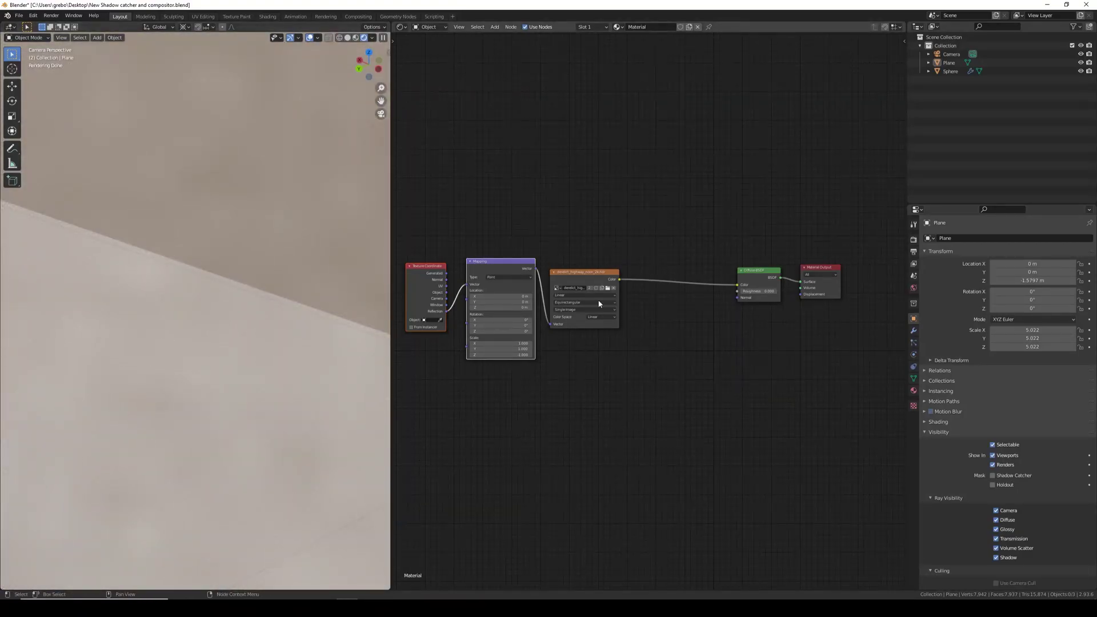
{"action": "key", "text": "shift+a"}
{"action": "mouse_move", "coordinate": [679, 356]}
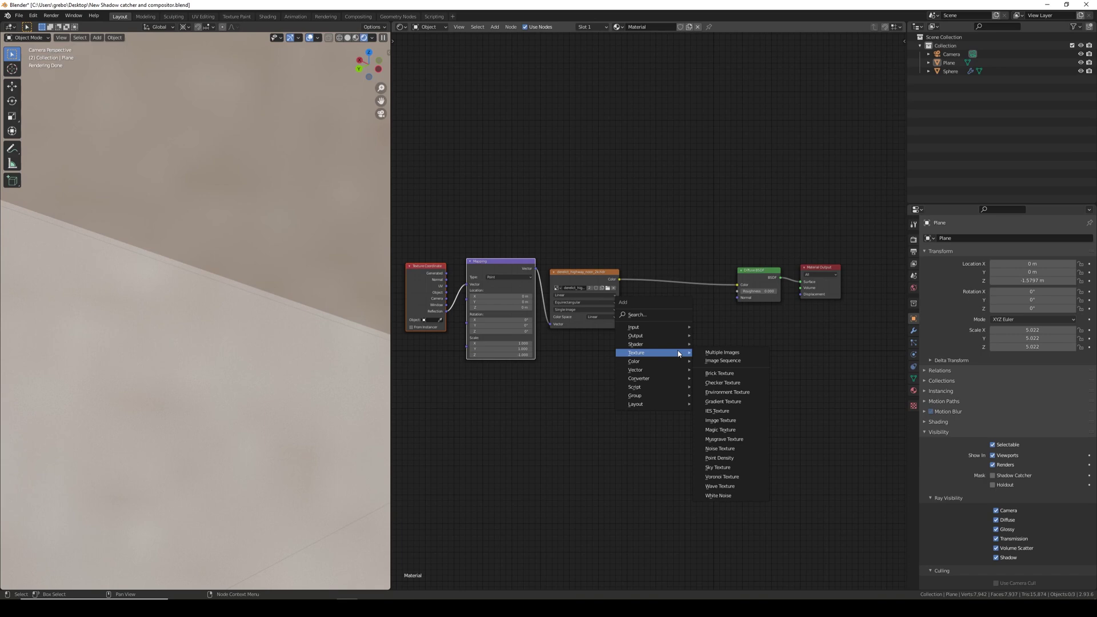
{"action": "left_click", "coordinate": [719, 418]}
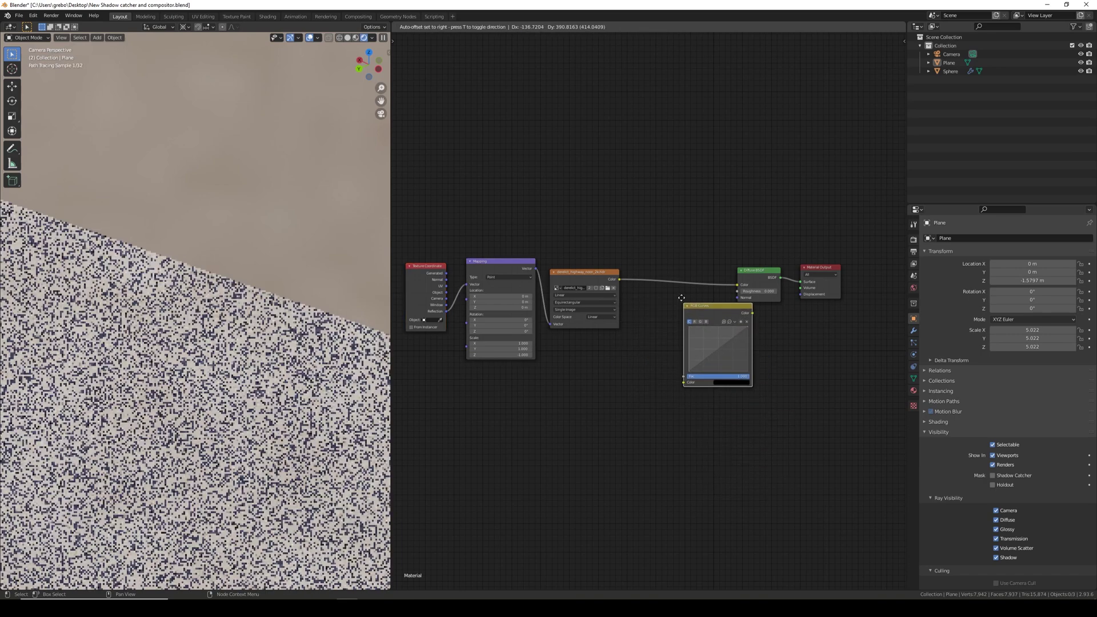
{"action": "left_click", "coordinate": [701, 330]}
- Darken the plane's texture by pulling the middle of the RGB curve down to about X 0.58, Y 0.39, matching the background
{"action": "scroll", "coordinate": [700, 330], "scroll_direction": "up", "scroll_amount": 3}
{"action": "scroll", "coordinate": [700, 331], "scroll_direction": "up", "scroll_amount": 2}
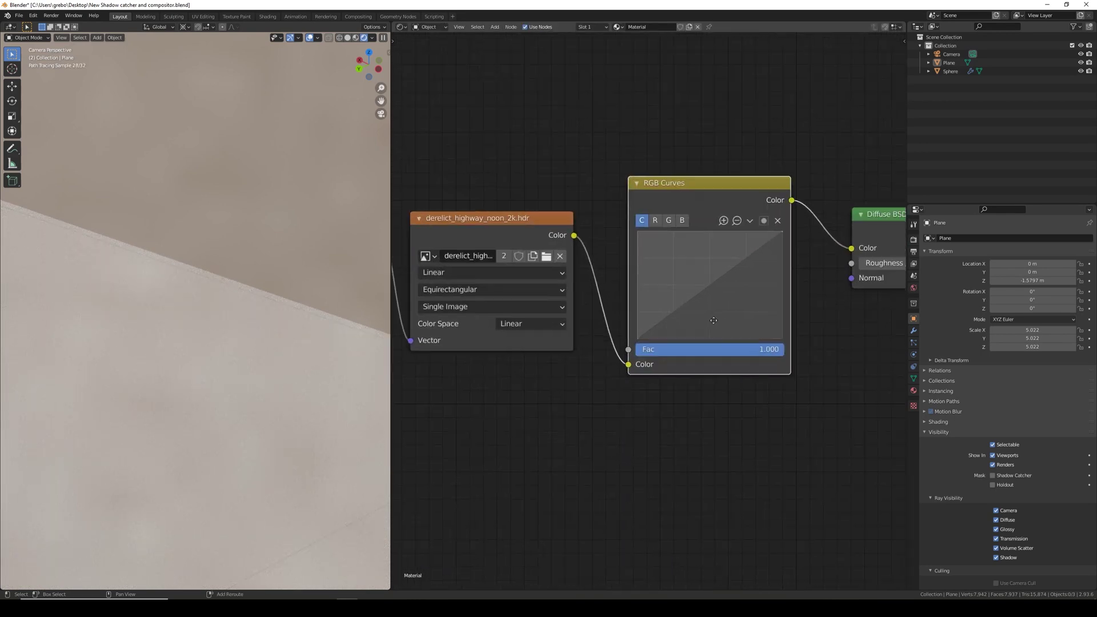
{"action": "middle_click_drag", "start_coordinate": [701, 330], "coordinate": [600, 335]}
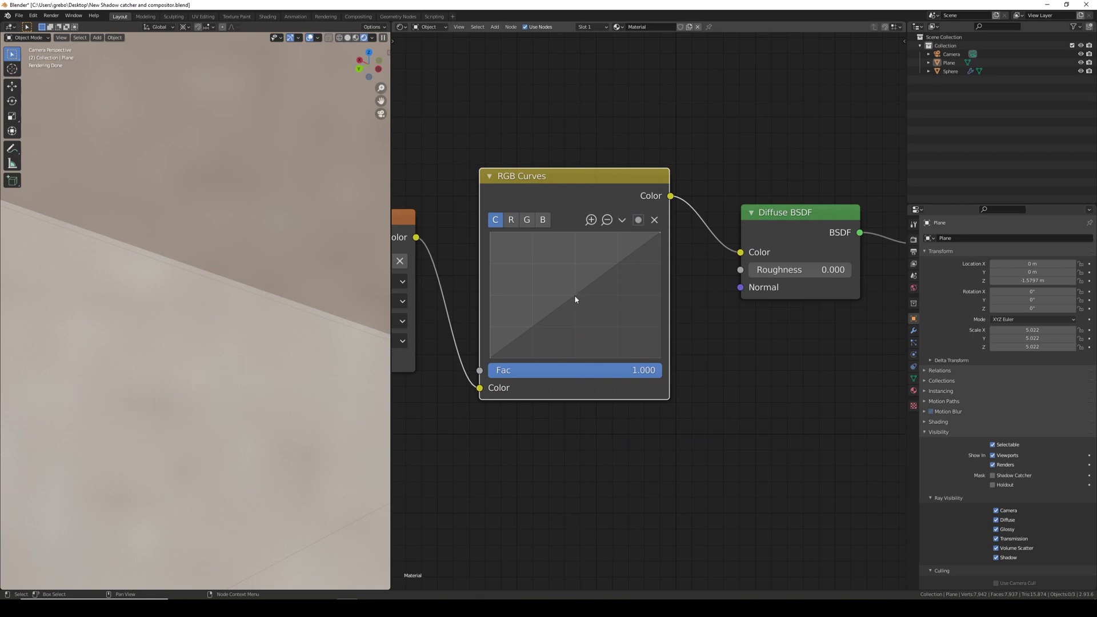
{"action": "left_click_drag", "start_coordinate": [574, 294], "coordinate": [590, 312]}
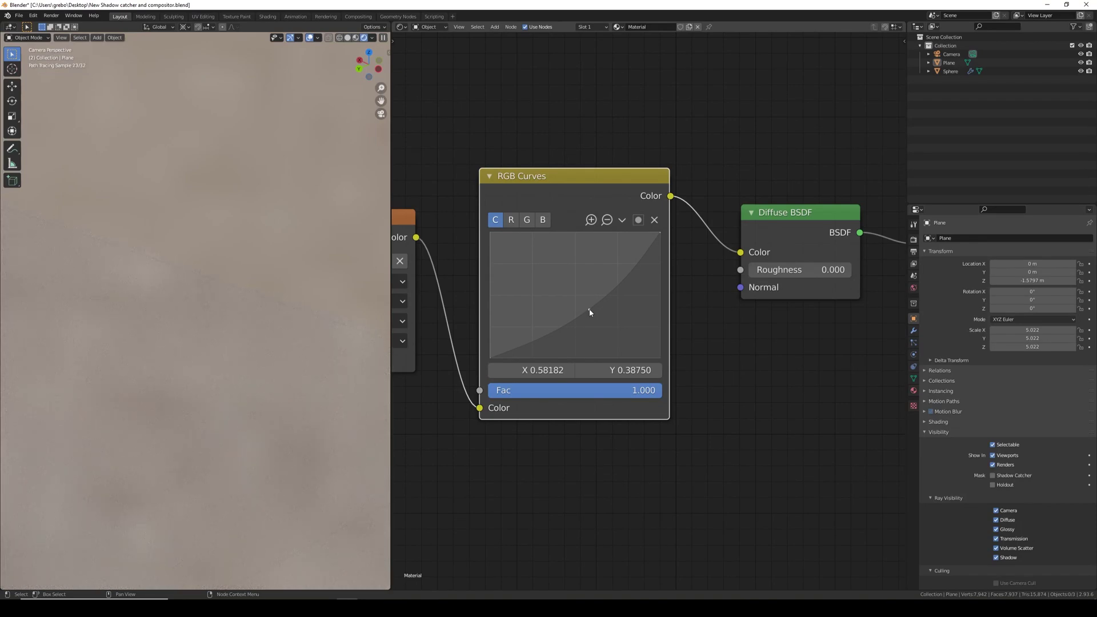
{"action": "scroll", "coordinate": [215, 300], "scroll_direction": "down", "scroll_amount": 5}
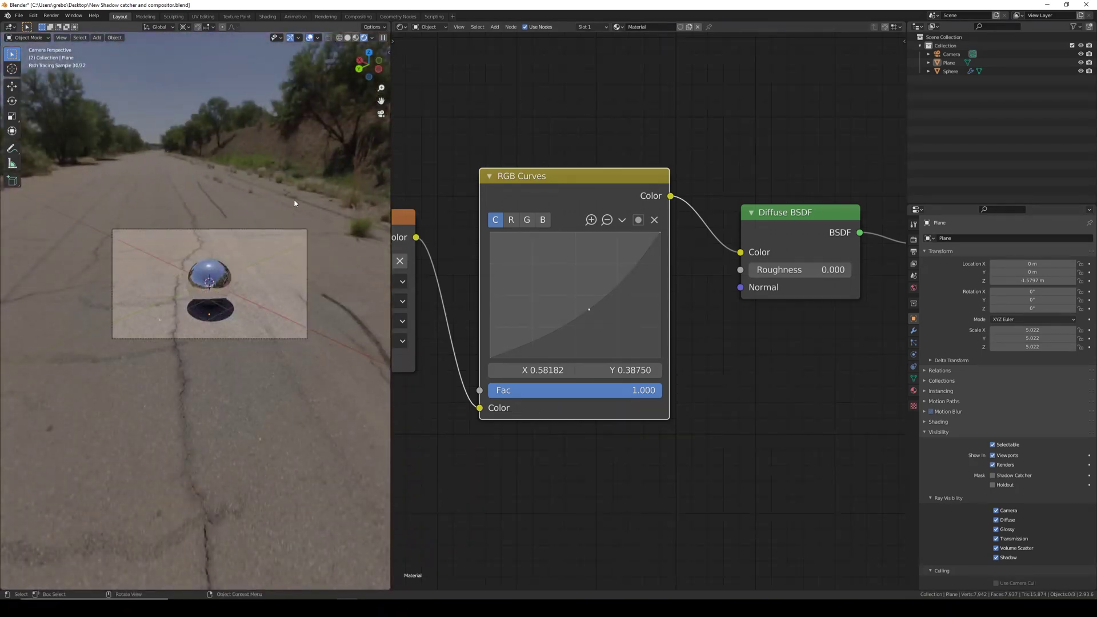
{"action": "middle_click_drag", "start_coordinate": [293, 203], "coordinate": [261, 280]}
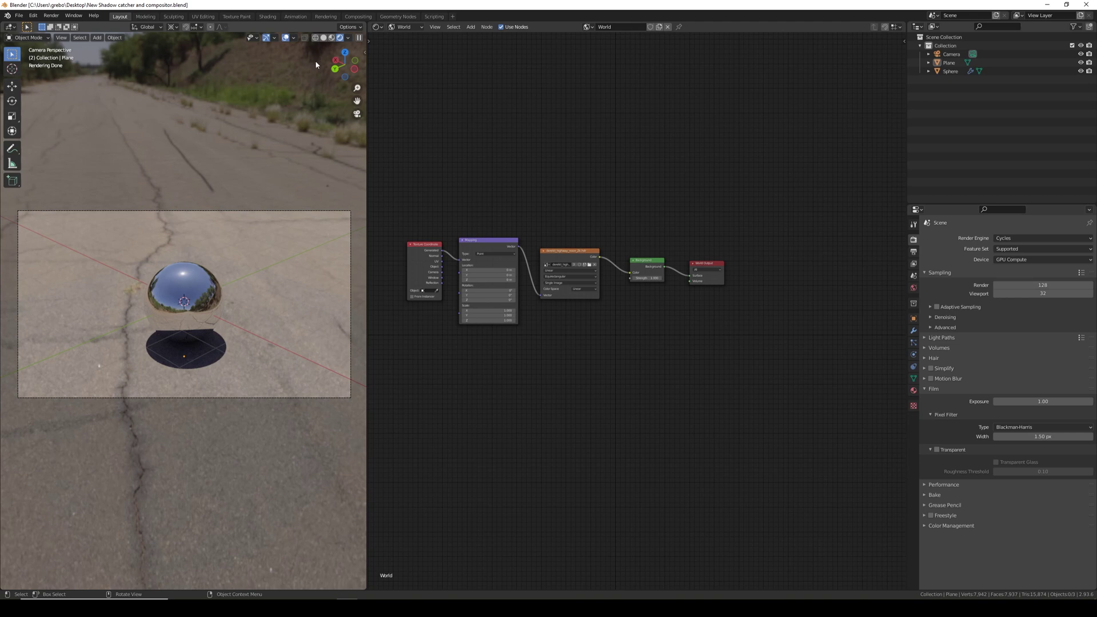
- Switch the viewport to solid shading and replace the widened world node area with the Compositor
{"action": "left_click", "coordinate": [324, 39]}
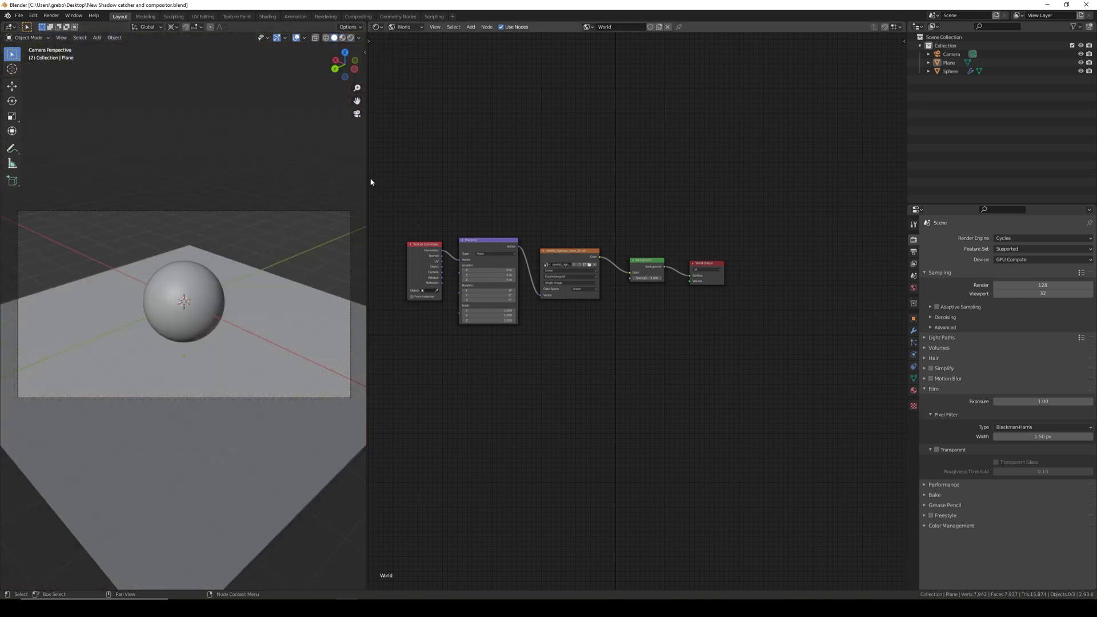
{"action": "left_click_drag", "start_coordinate": [368, 179], "coordinate": [338, 169]}
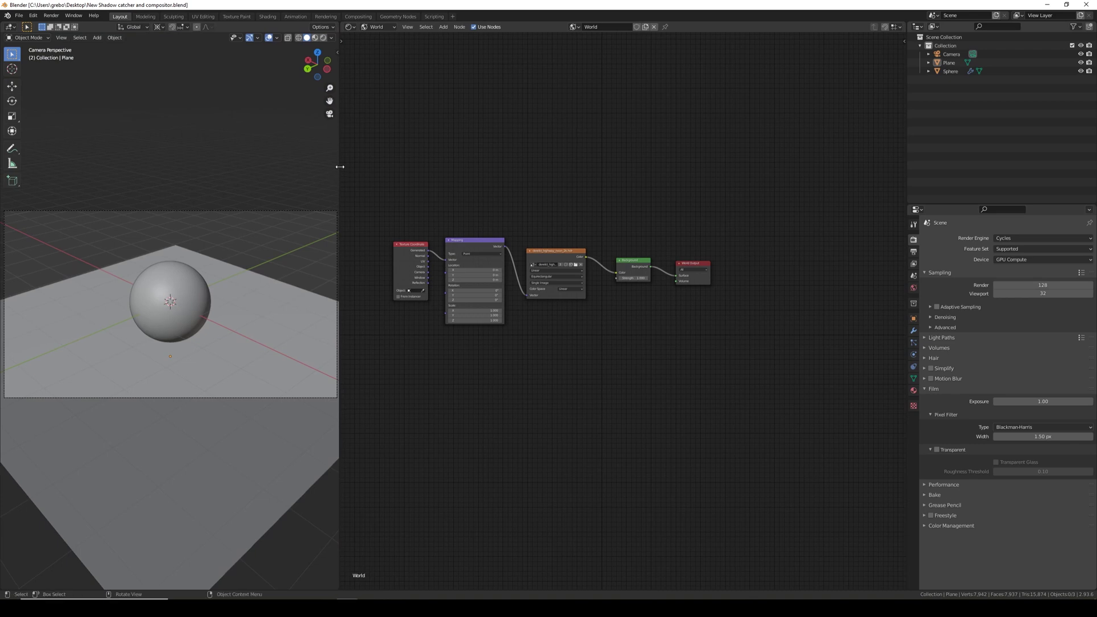
{"action": "left_click", "coordinate": [350, 27]}
{"action": "left_click", "coordinate": [372, 82]}
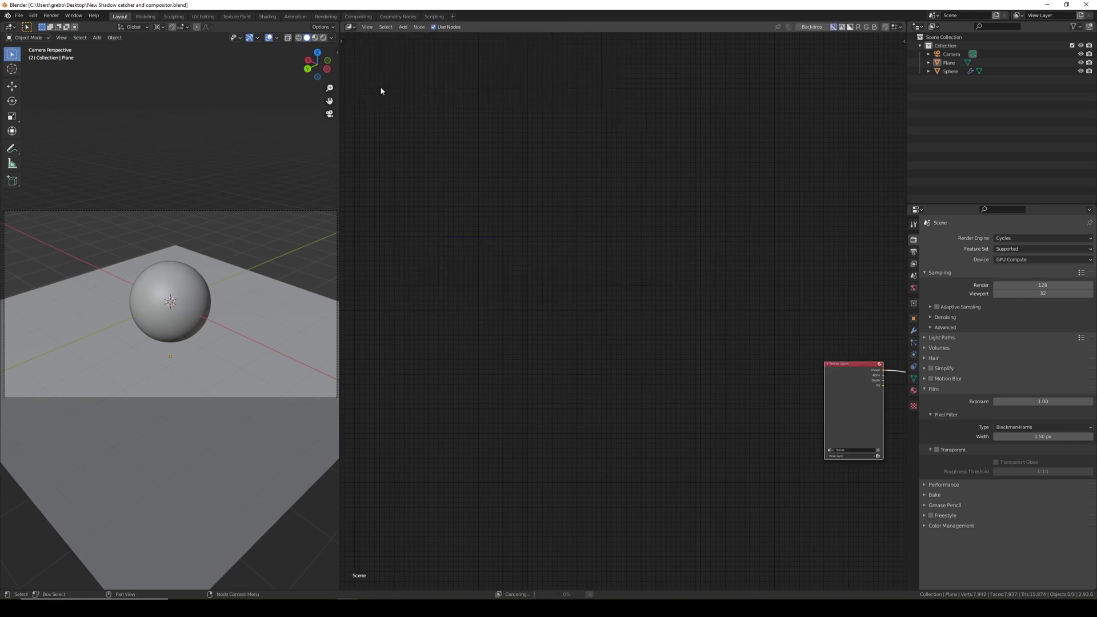
{"action": "key", "text": "Home"}
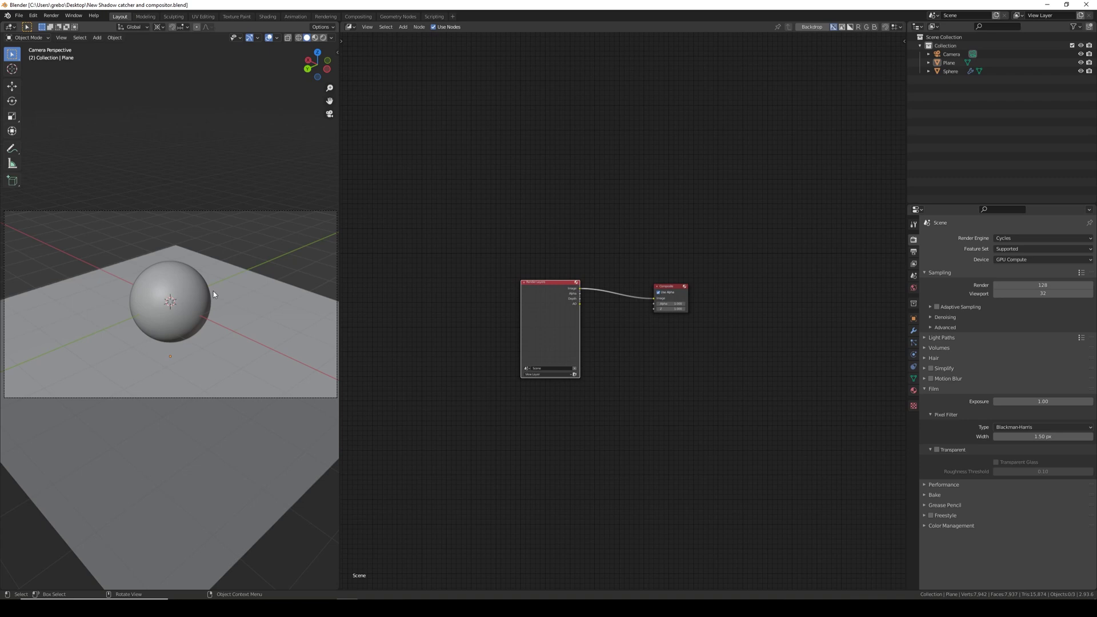
- Enable a transparent film for rendering and rename the scene to Model
{"action": "left_click", "coordinate": [937, 450]}
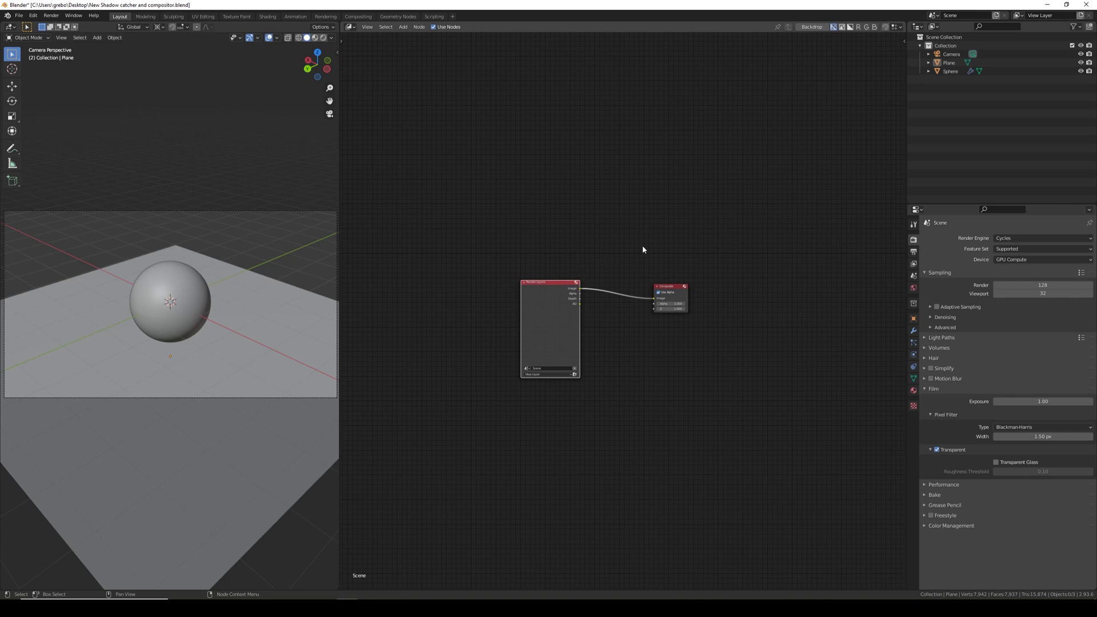
{"action": "double_click", "coordinate": [961, 16]}
{"action": "type", "text": "Model"}
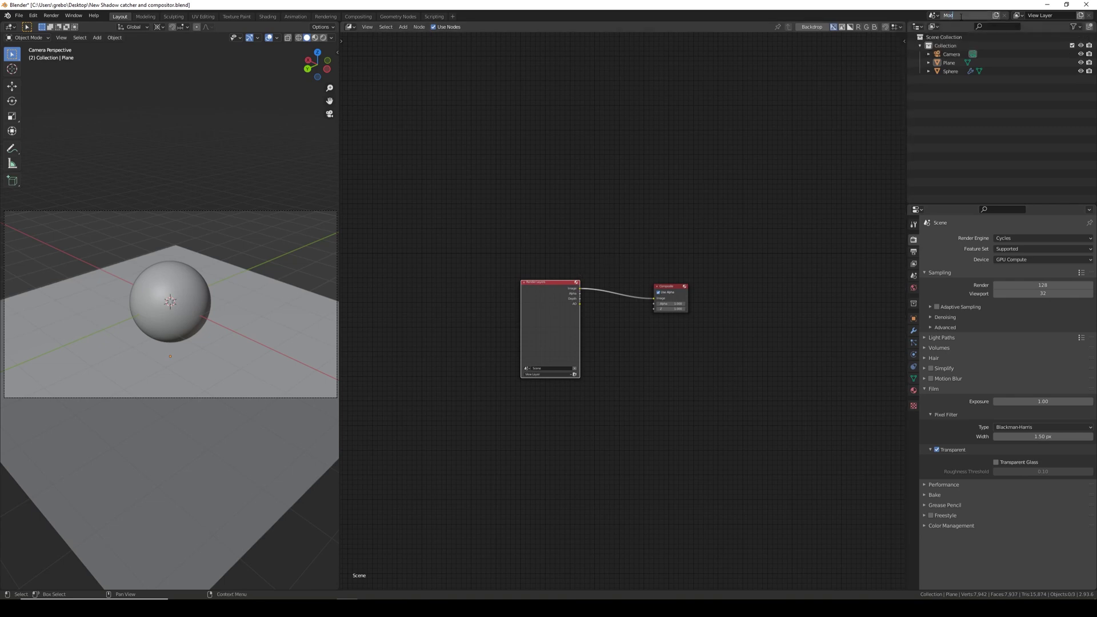
{"action": "key", "text": "Return"}
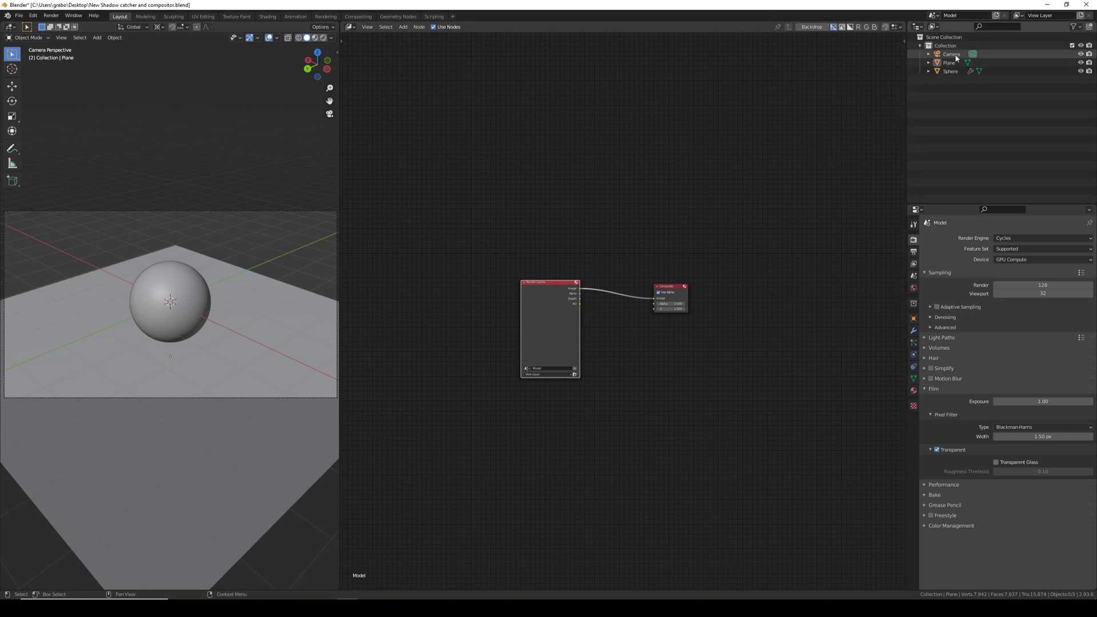
- Make a full copy of the Model scene and name the copy Environment
{"action": "left_click", "coordinate": [997, 17]}
{"action": "left_click", "coordinate": [984, 62]}
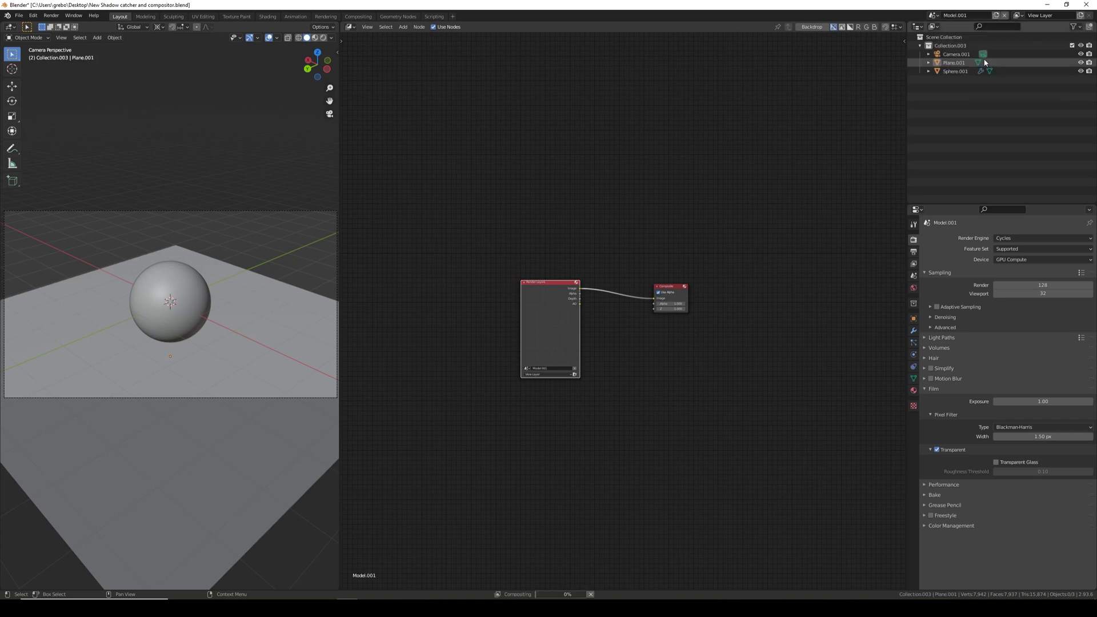
{"action": "left_click", "coordinate": [966, 15]}
{"action": "type", "text": "En"}
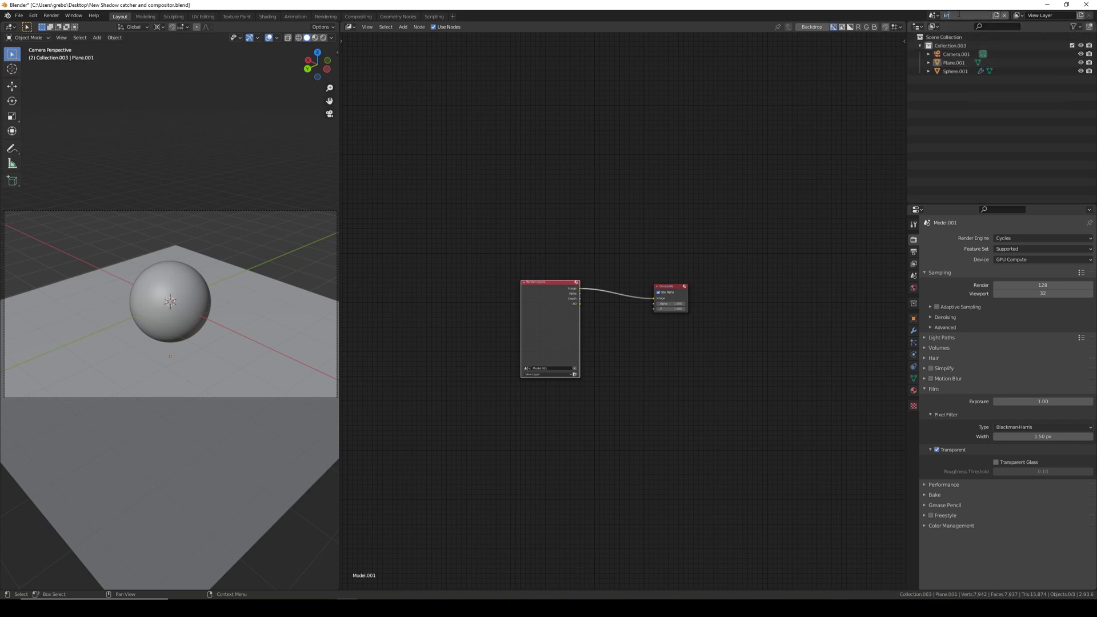
{"action": "type", "text": "vironment"}
{"action": "key", "text": "Return"}
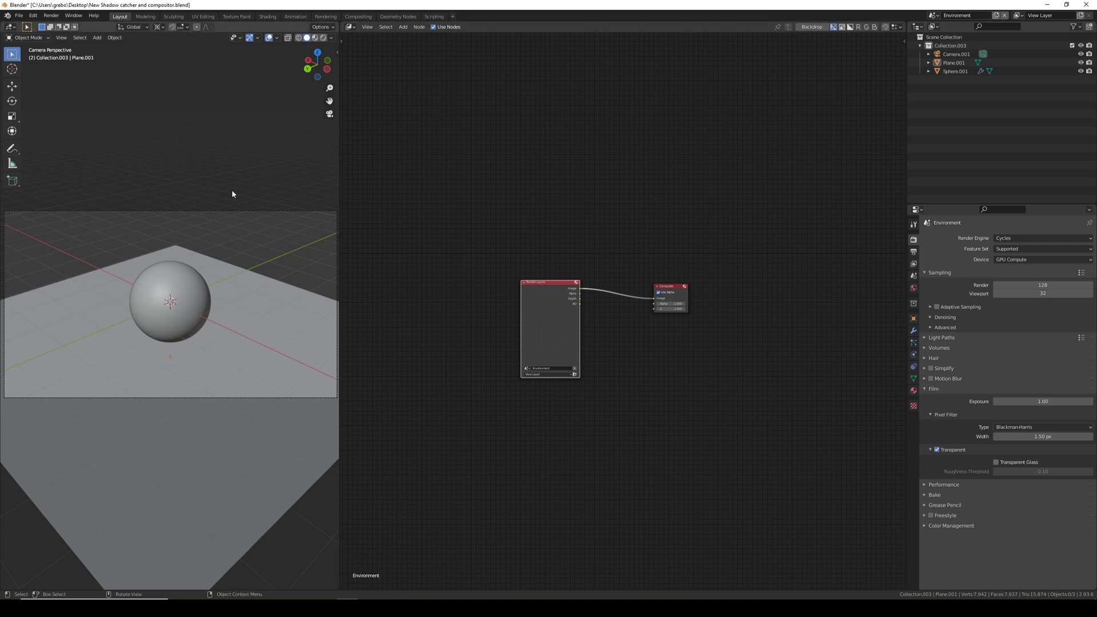
- Delete the plane and sphere from the Environment scene, keeping only the camera
{"action": "middle_click_drag", "start_coordinate": [232, 193], "coordinate": [202, 272]}
{"action": "scroll", "coordinate": [214, 267], "scroll_direction": "down", "scroll_amount": 4}
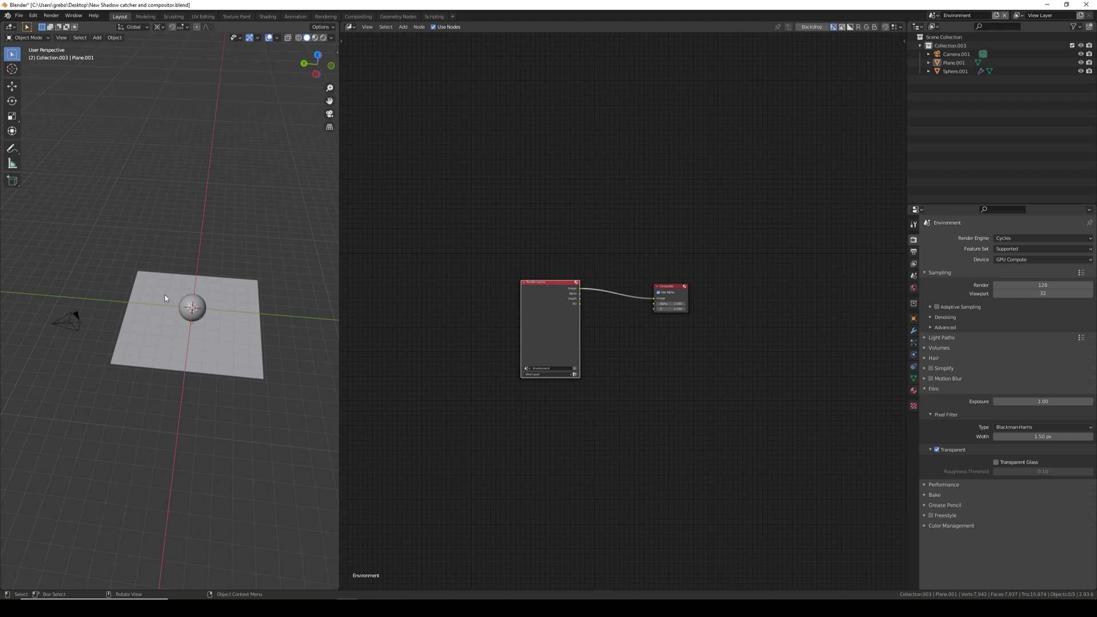
{"action": "left_click", "coordinate": [77, 323]}
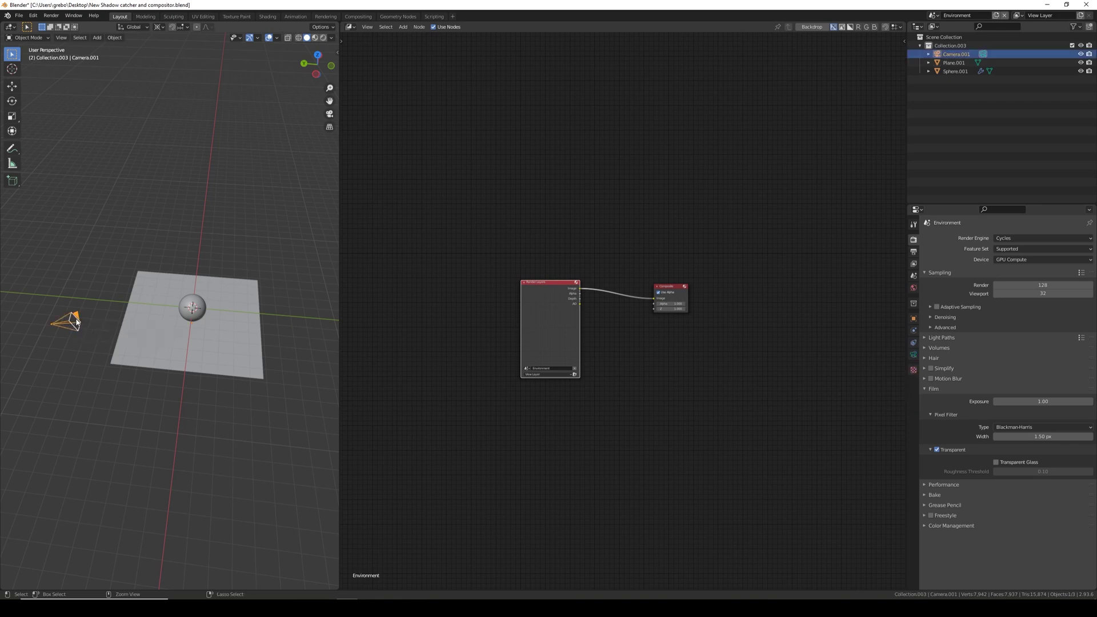
{"action": "key", "text": "ctrl+i"}
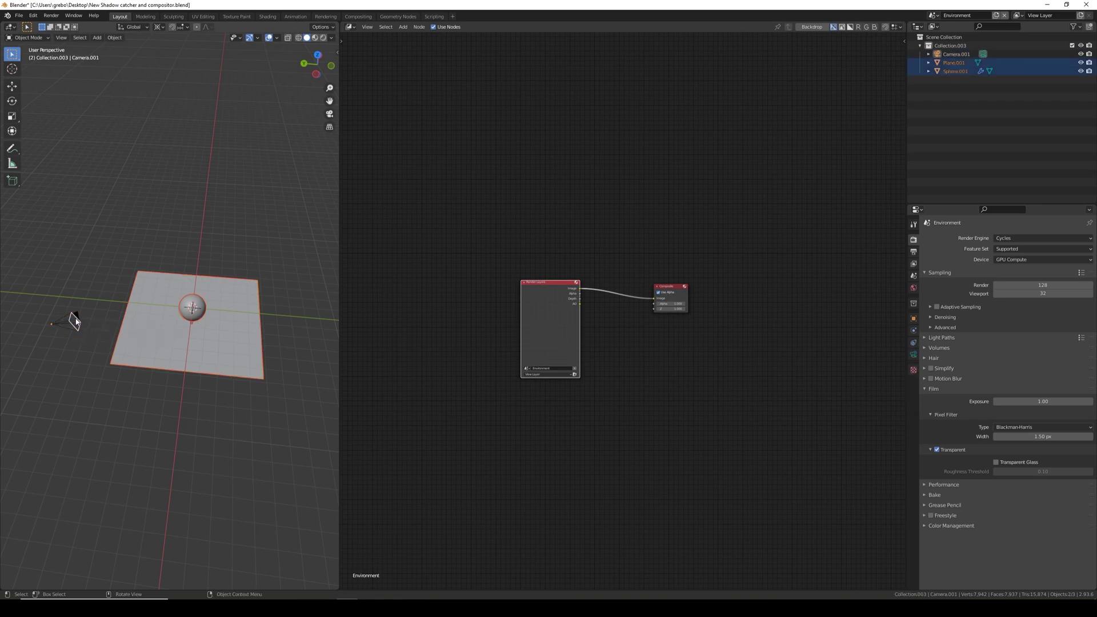
{"action": "key", "text": "x"}
{"action": "left_click", "coordinate": [76, 317]}
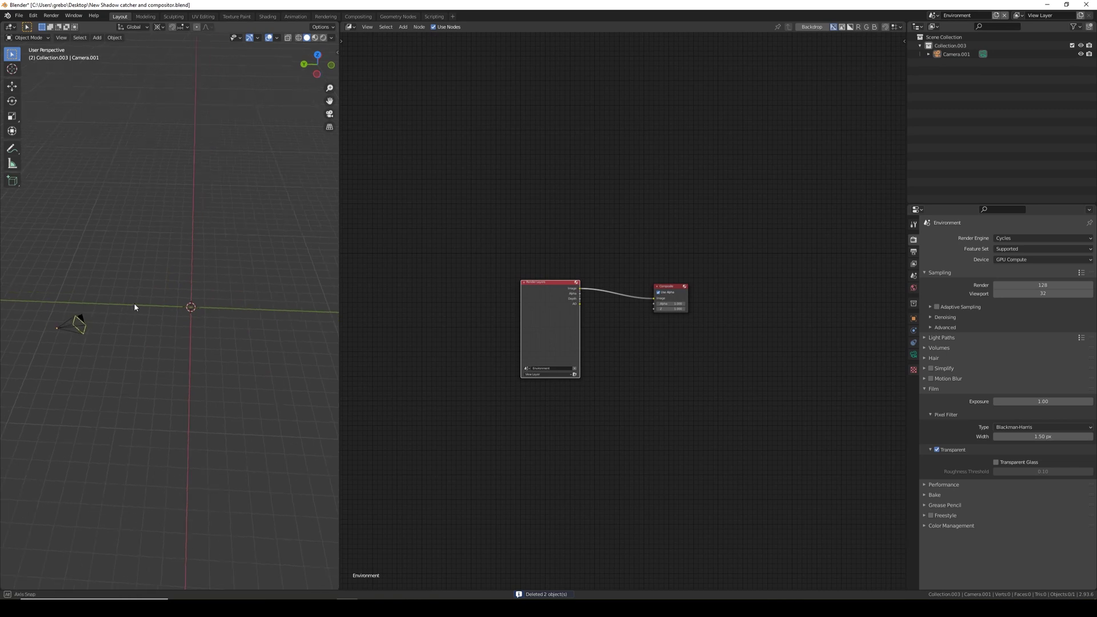
{"action": "middle_click_drag", "start_coordinate": [135, 306], "coordinate": [167, 293]}
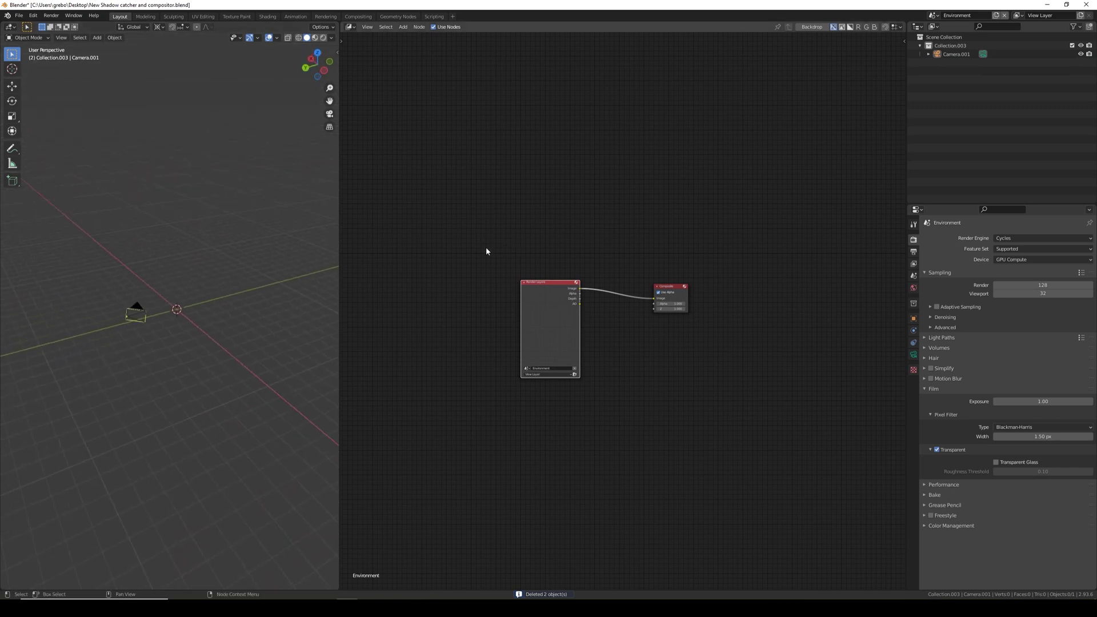
- Turn off the transparent film for the Environment scene and set its render samples to 10
{"action": "left_click", "coordinate": [936, 450]}
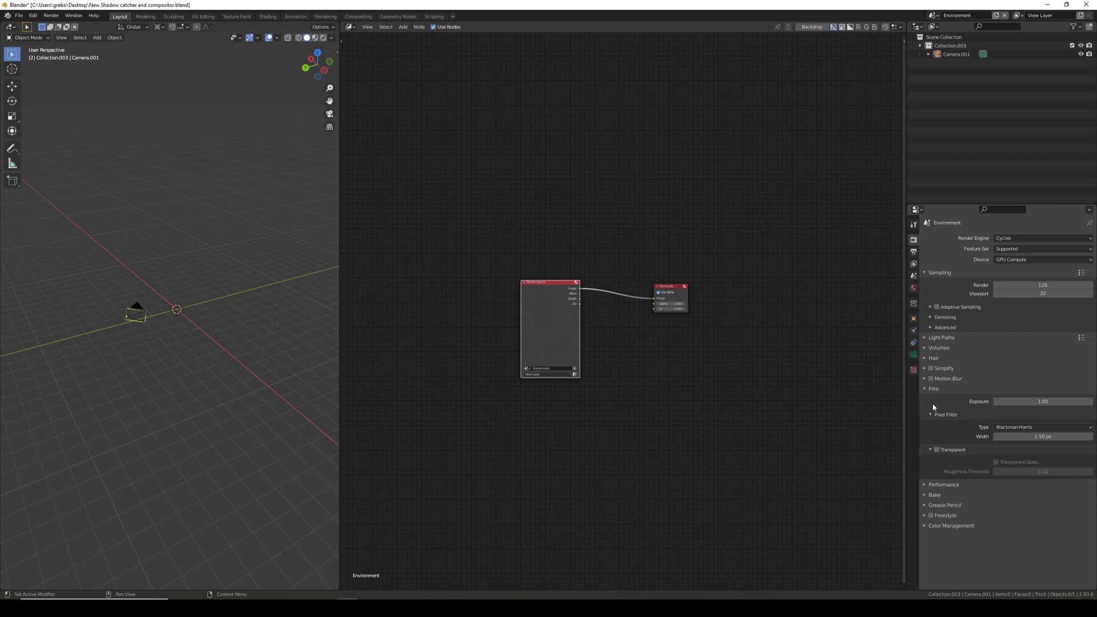
{"action": "left_click", "coordinate": [1027, 285]}
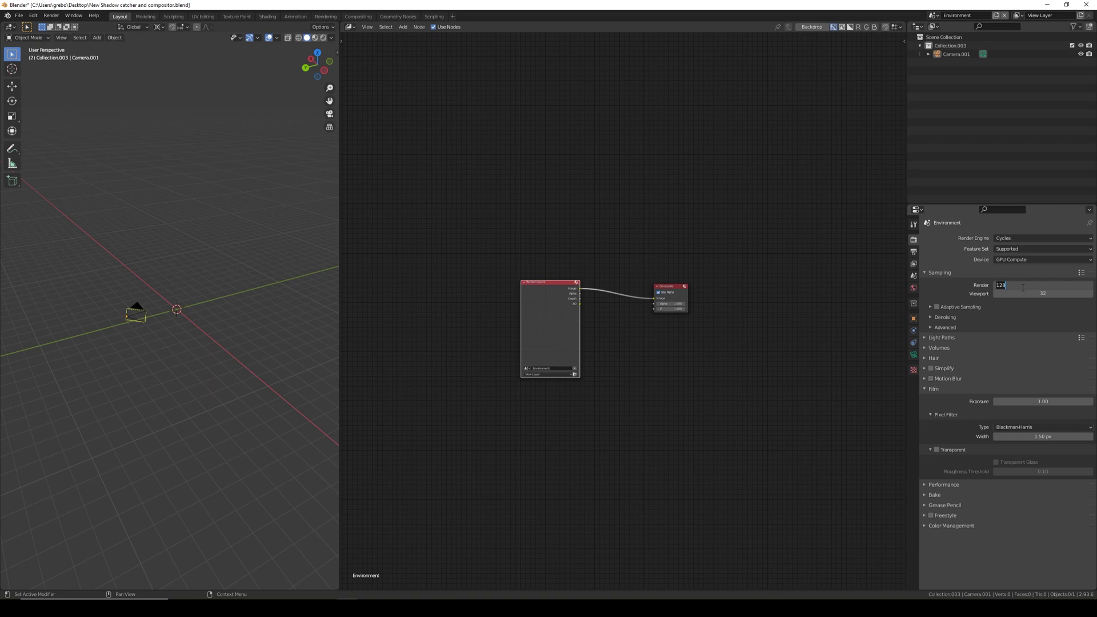
{"action": "type", "text": "10"}
{"action": "key", "text": "Return"}
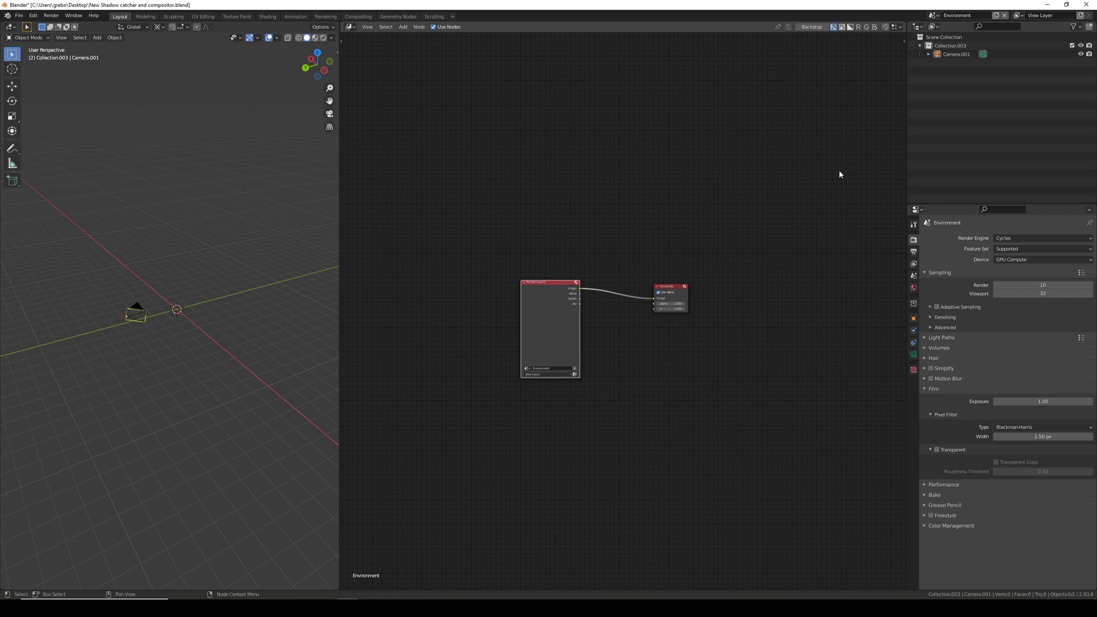
- Return to the Model scene, make a full copy of it and name the copy Alpha
{"action": "left_click", "coordinate": [940, 16]}
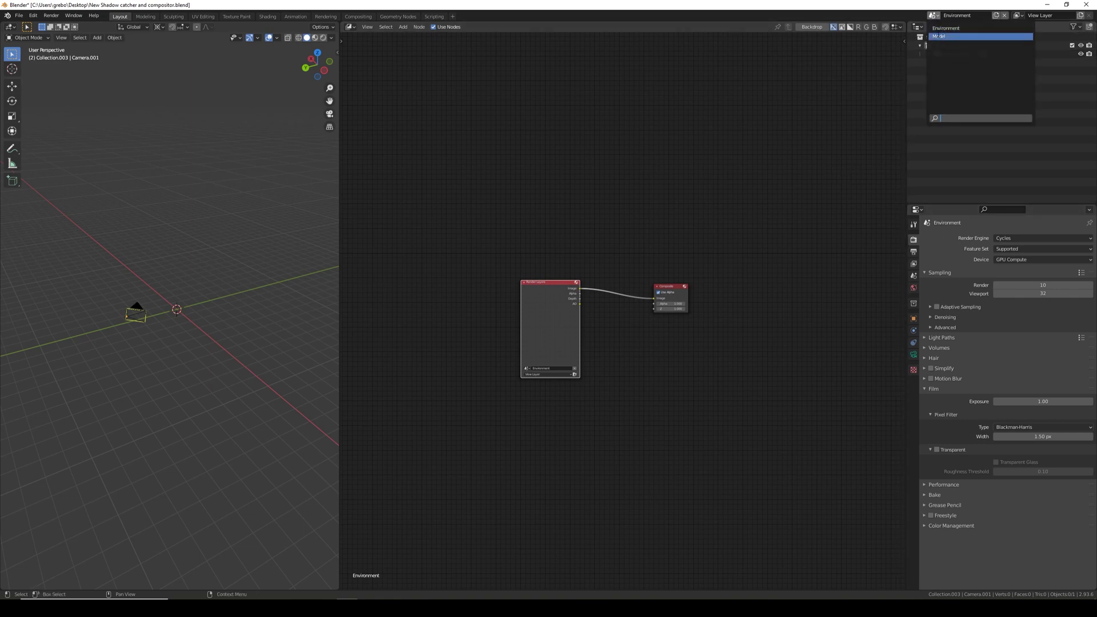
{"action": "left_click", "coordinate": [964, 36]}
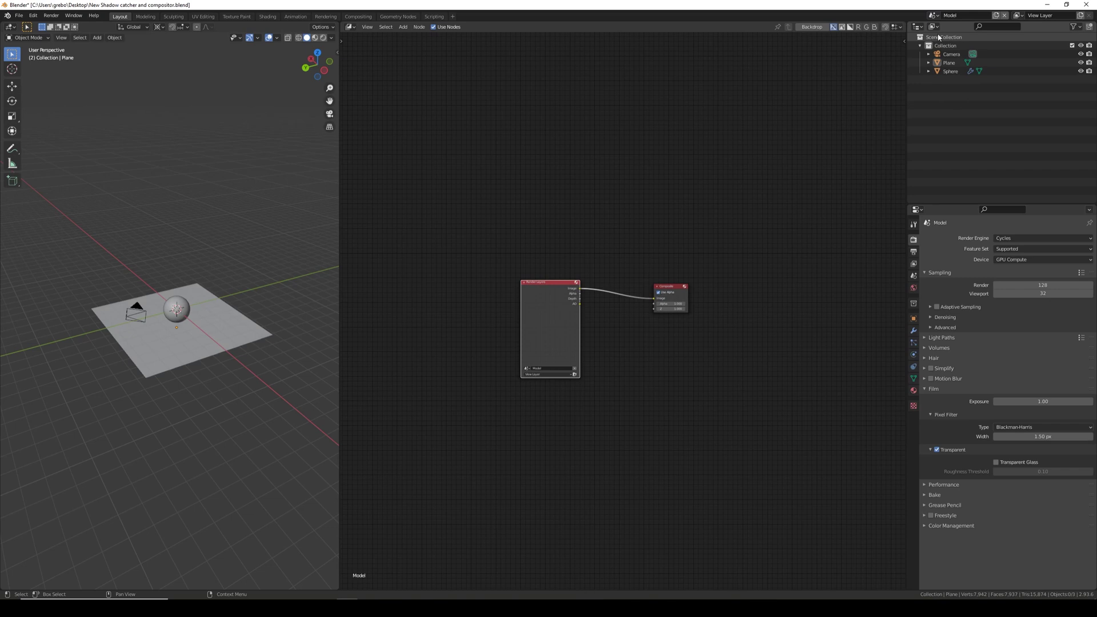
{"action": "left_click", "coordinate": [996, 16]}
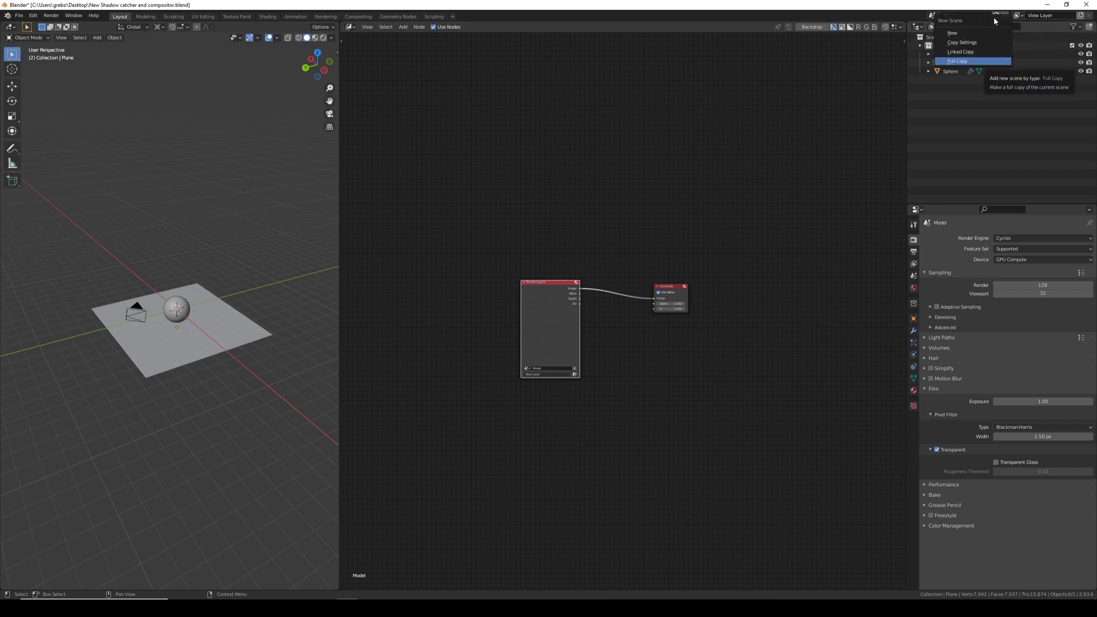
{"action": "left_click", "coordinate": [967, 62]}
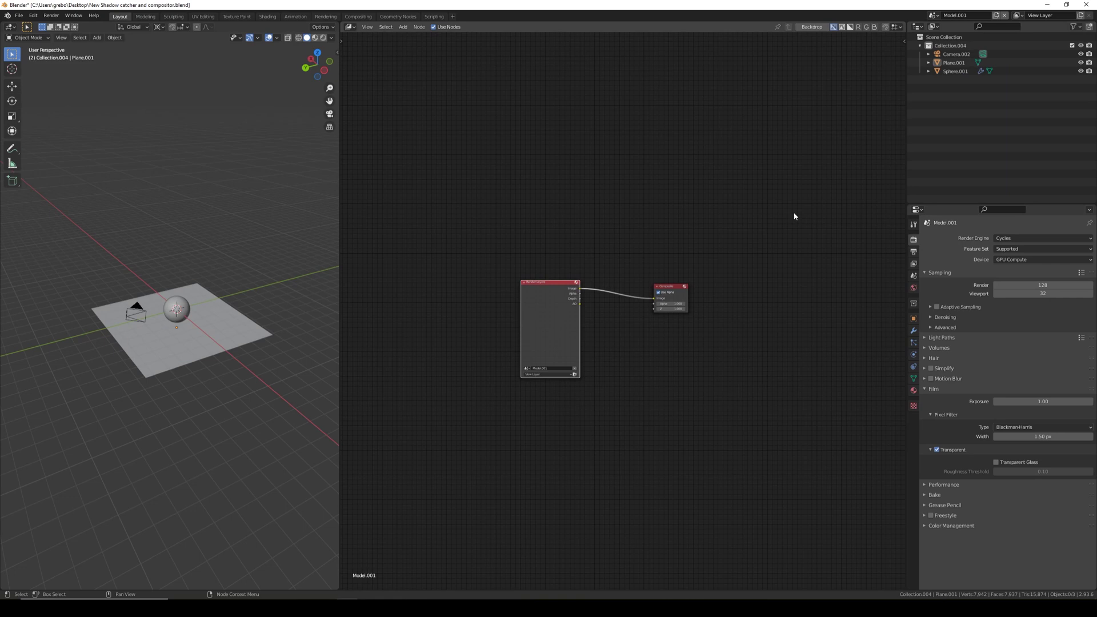
{"action": "left_click", "coordinate": [966, 16]}
{"action": "type", "text": "Alpha"}
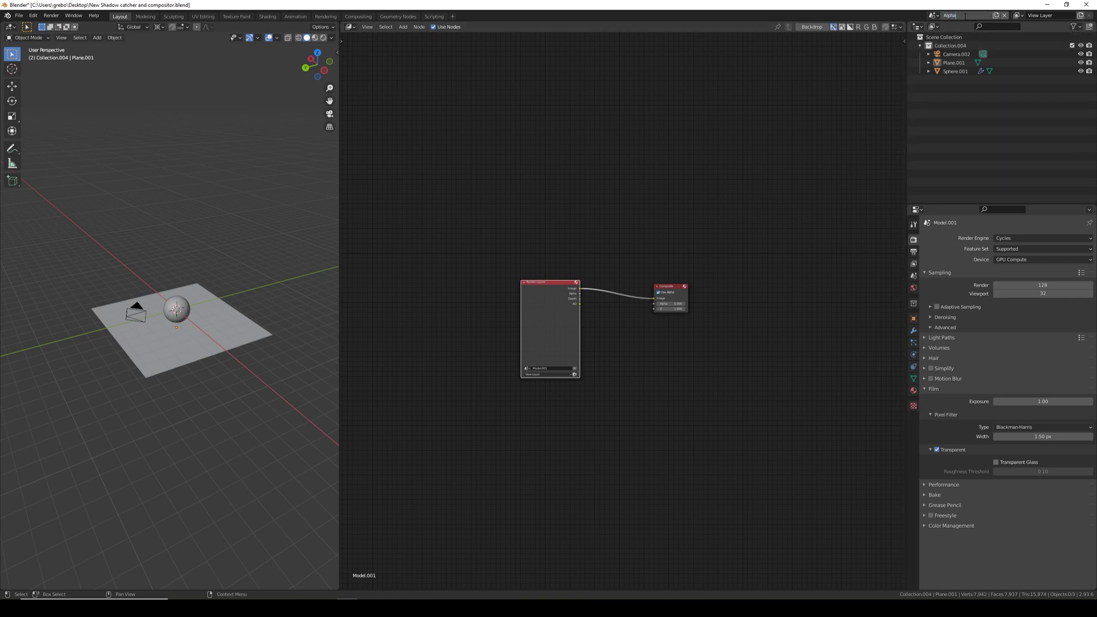
{"action": "key", "text": "Return"}
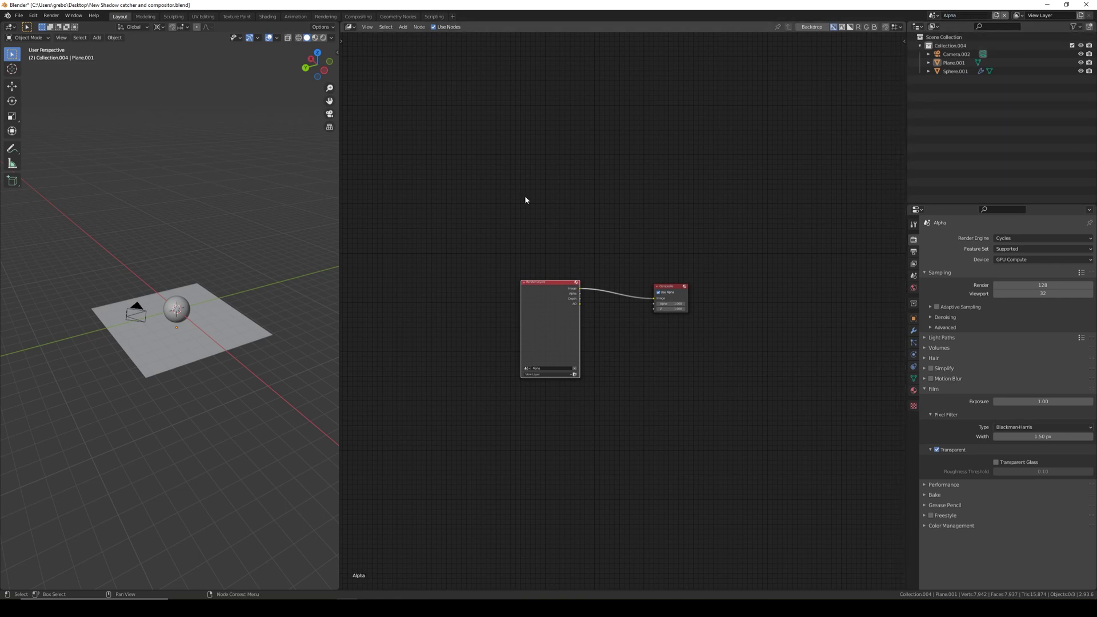
- Delete the ground plane from the Alpha scene
{"action": "left_click", "coordinate": [245, 329]}
{"action": "key", "text": "x"}
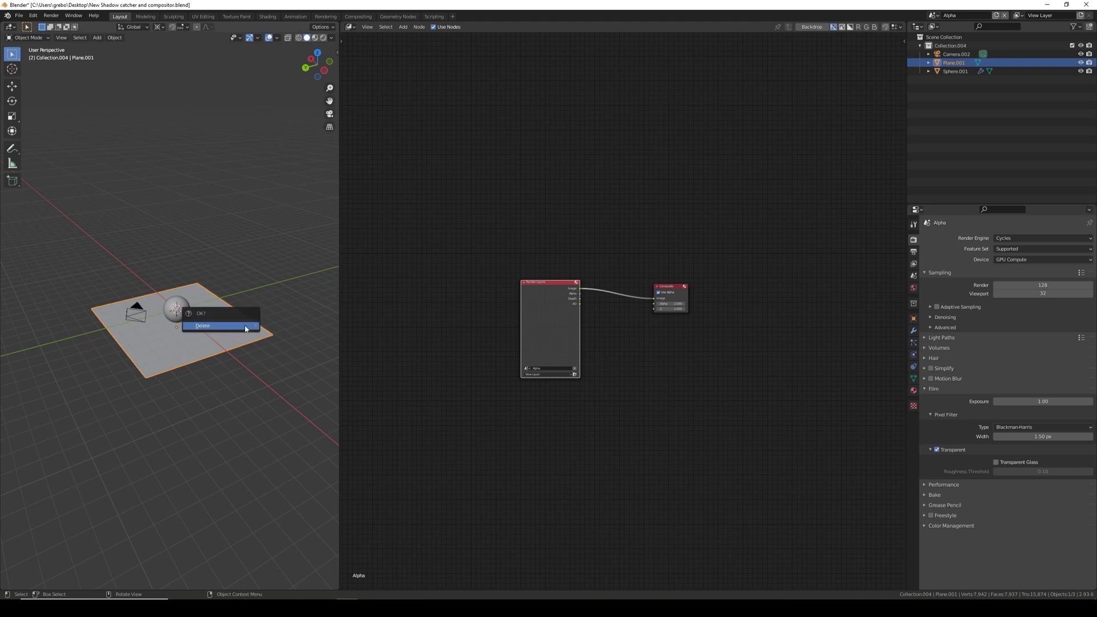
{"action": "left_click", "coordinate": [245, 327]}
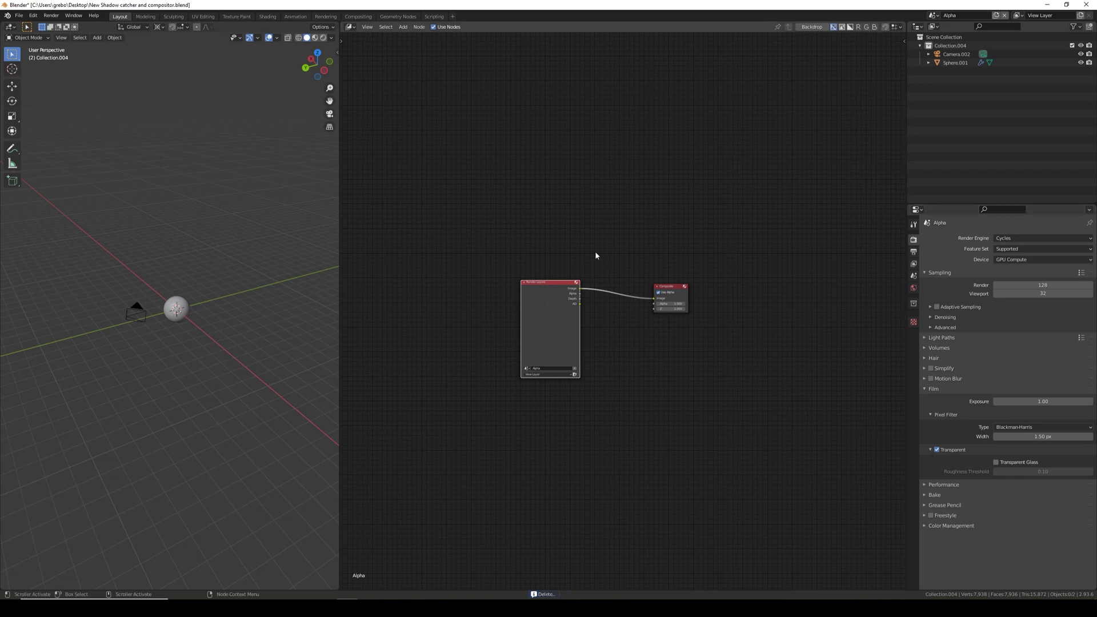
- In the Alpha scene's world shader, delete the Texture Coordinate, Mapping and Environment Texture nodes, leaving Background and World Output
{"action": "left_click", "coordinate": [353, 27]}
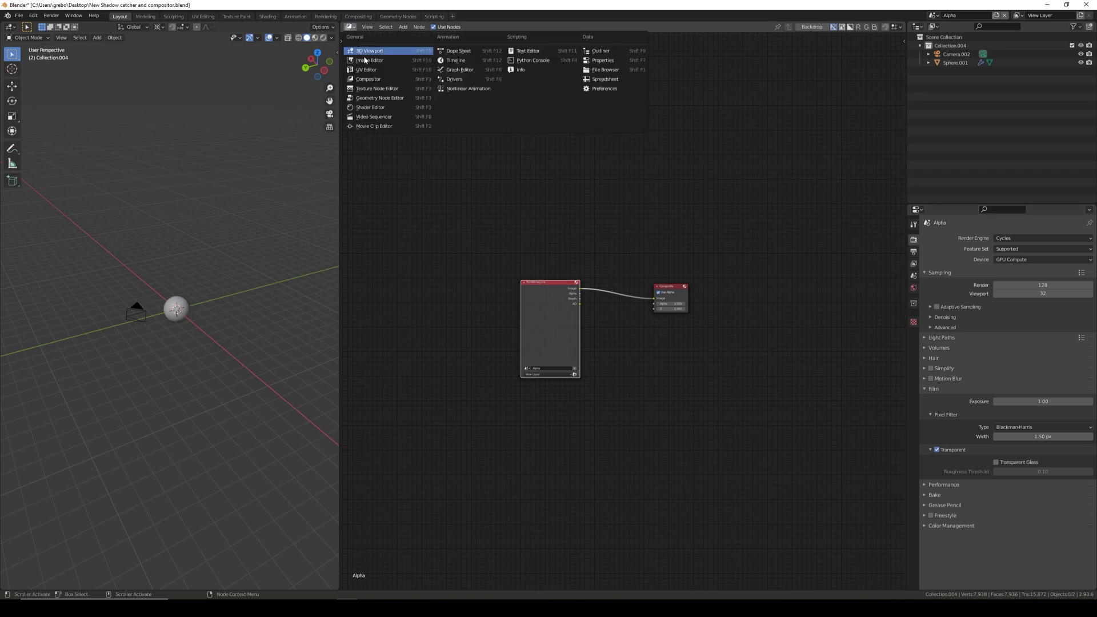
{"action": "left_click", "coordinate": [386, 108]}
{"action": "key", "text": "Home"}
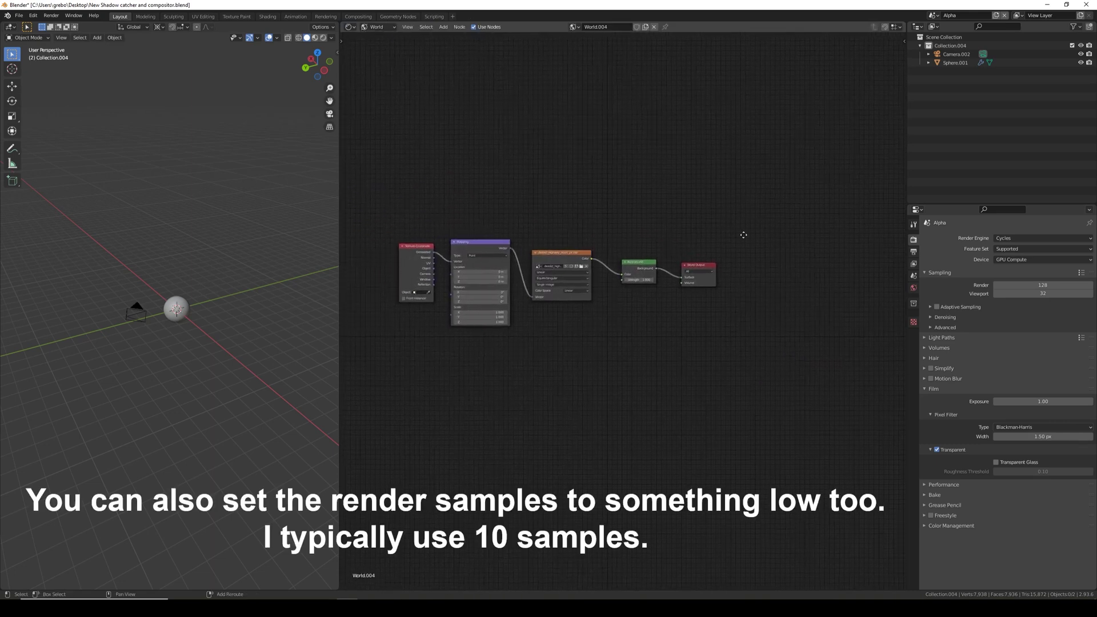
{"action": "left_click_drag", "start_coordinate": [370, 187], "coordinate": [612, 379]}
{"action": "key", "text": "Delete"}
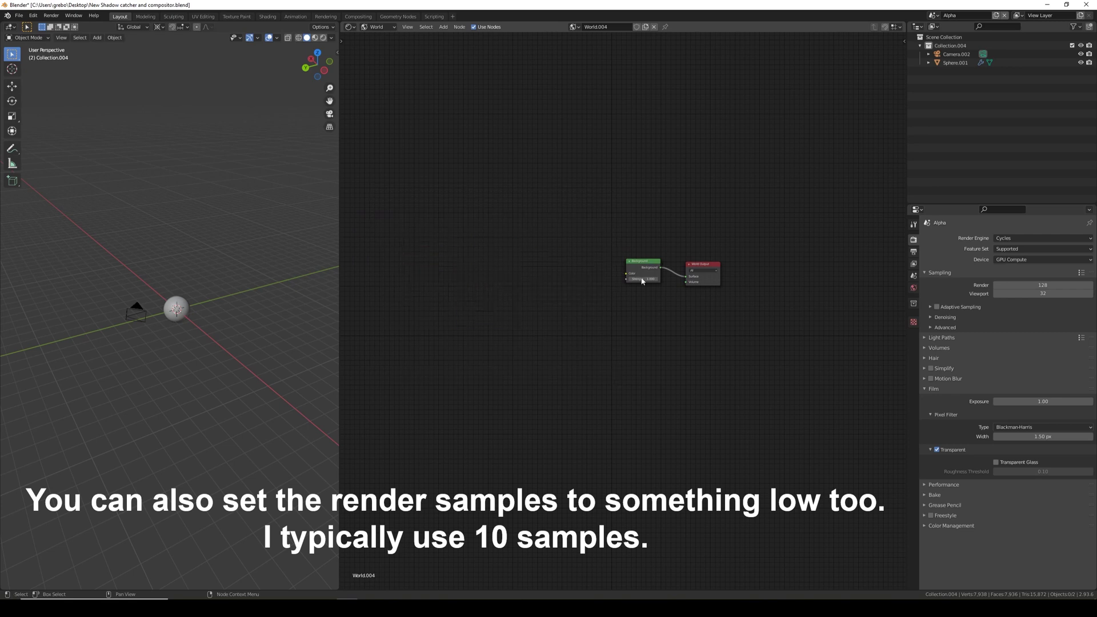
{"action": "scroll", "coordinate": [656, 277], "scroll_direction": "up", "scroll_amount": 2}
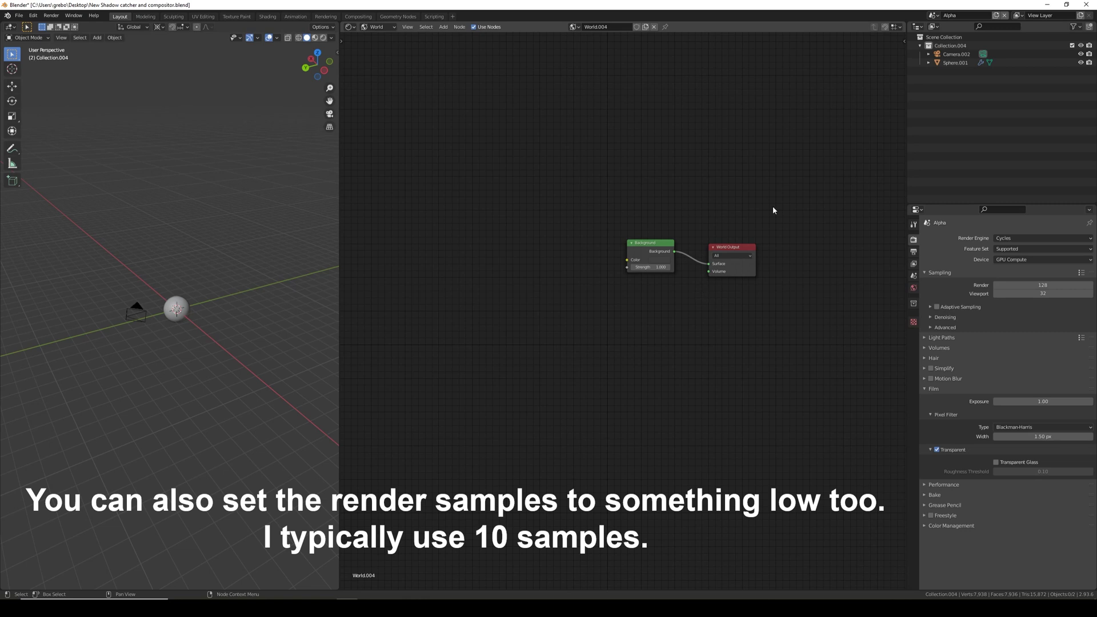
- Switch back to the Model scene and display its view layer pass settings
{"action": "left_click", "coordinate": [933, 15]}
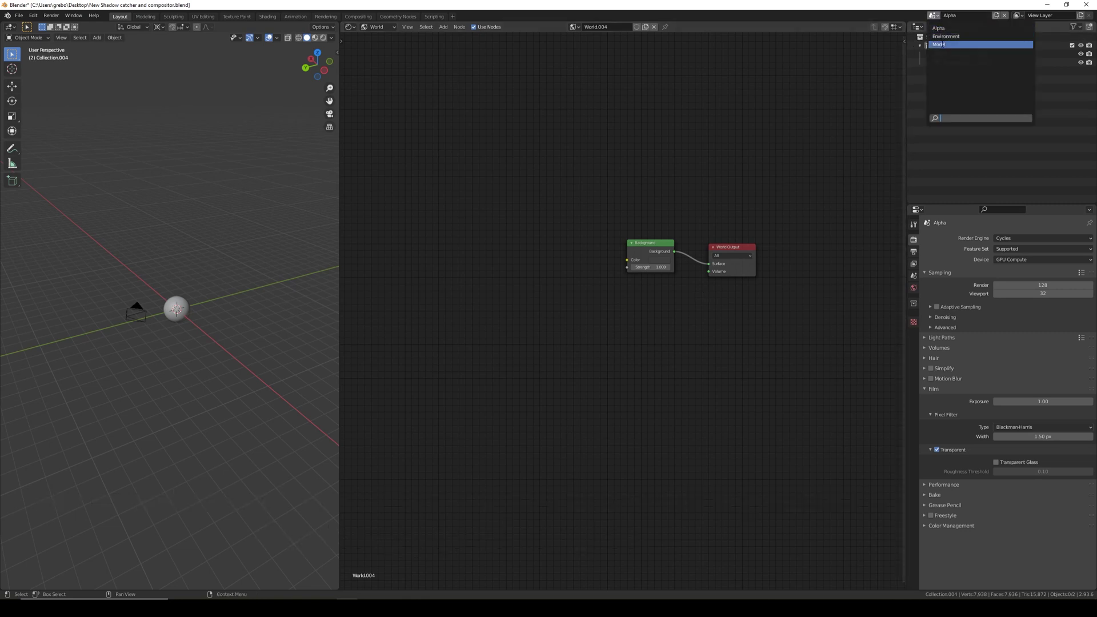
{"action": "left_click", "coordinate": [939, 45]}
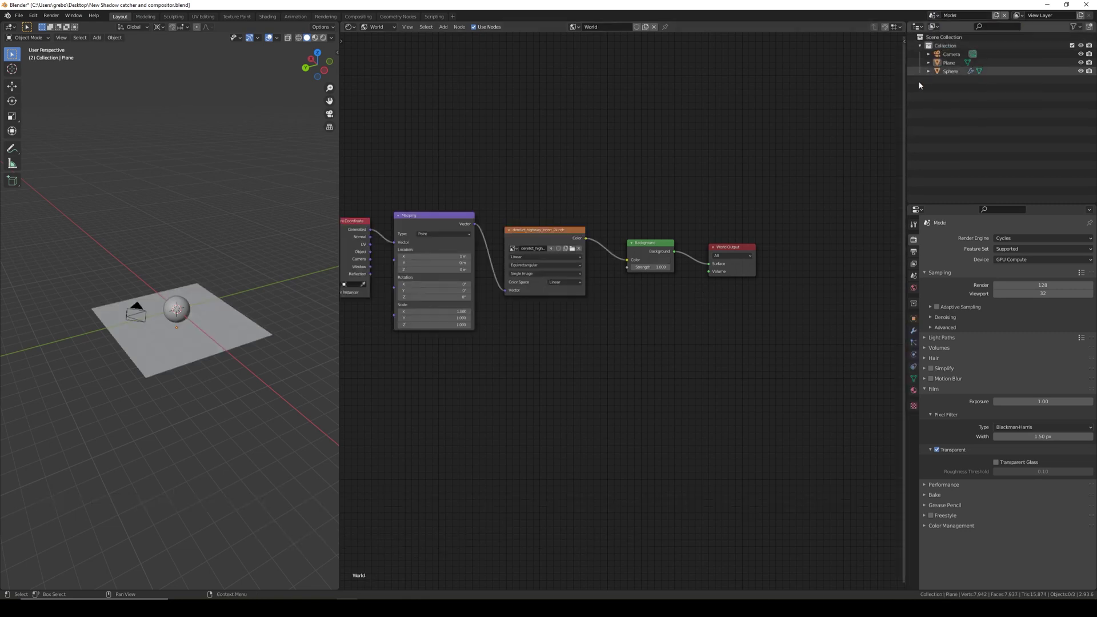
{"action": "left_click", "coordinate": [914, 264]}
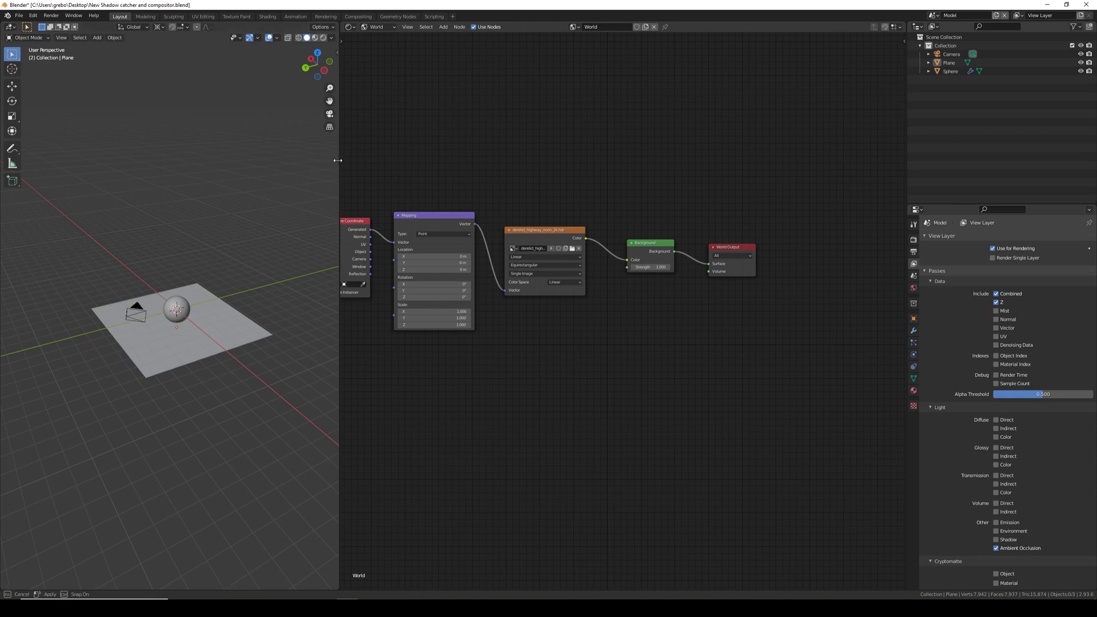
- Replace the world node area with the Compositor and enlarge it, narrowing the 3D viewport
{"action": "left_click_drag", "start_coordinate": [339, 157], "coordinate": [211, 157]}
{"action": "left_click", "coordinate": [222, 27]}
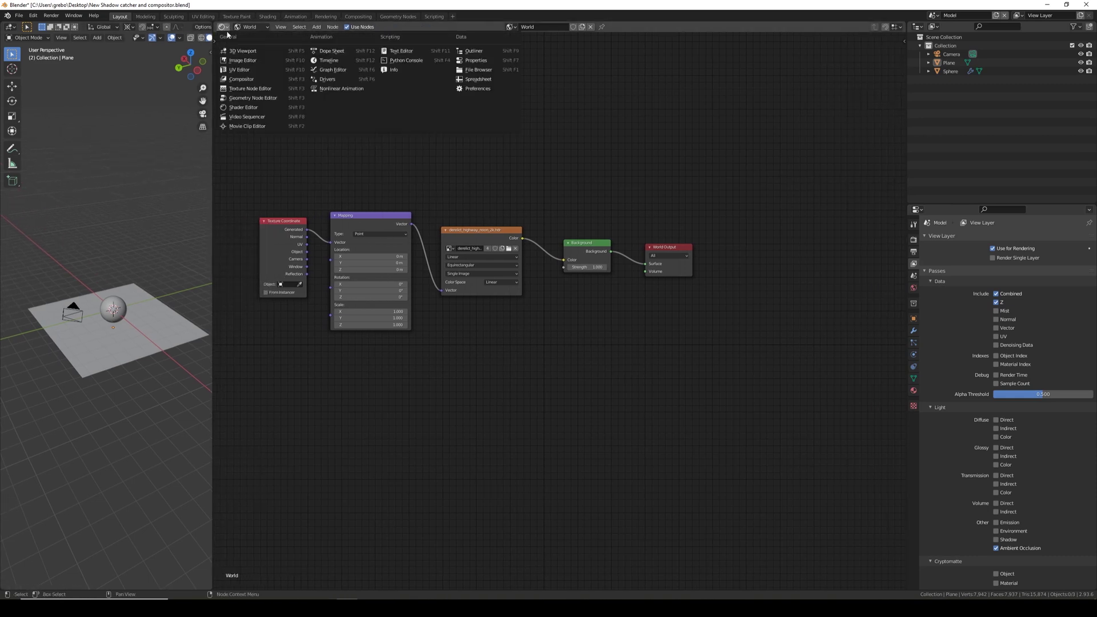
{"action": "left_click", "coordinate": [236, 80]}
{"action": "middle_click_drag", "start_coordinate": [779, 354], "coordinate": [375, 170]}
{"action": "left_click_drag", "start_coordinate": [209, 215], "coordinate": [110, 223]}
{"action": "scroll", "coordinate": [320, 245], "scroll_direction": "up", "scroll_amount": 1}
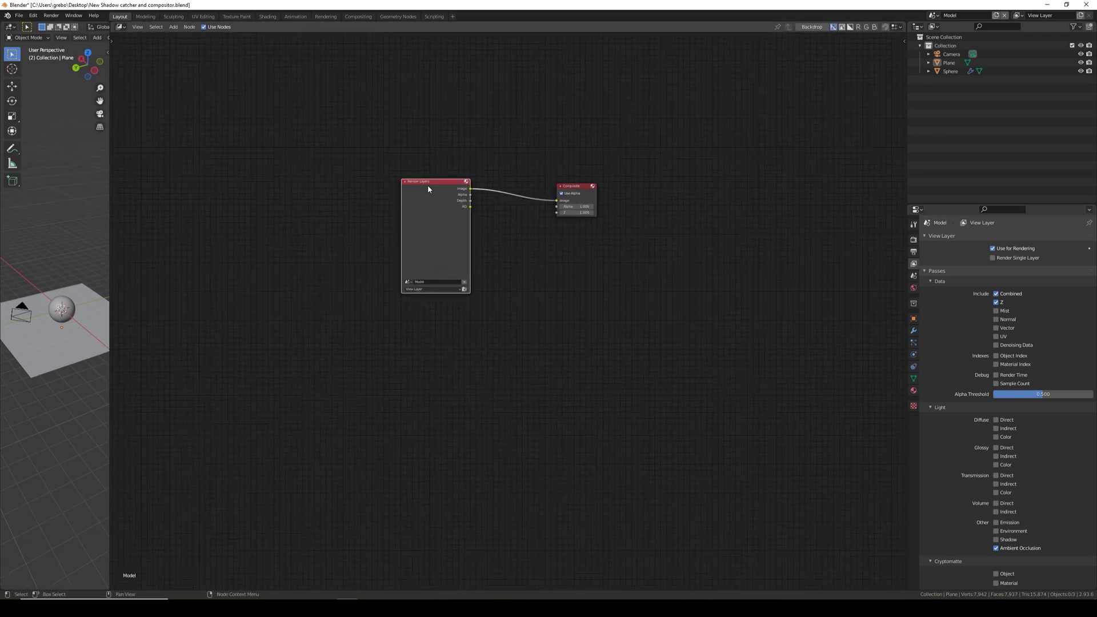
- Shift the Render Layers node away from the Composite node and duplicate it twice, stacking the three nodes vertically
{"action": "left_click_drag", "start_coordinate": [432, 183], "coordinate": [402, 171]}
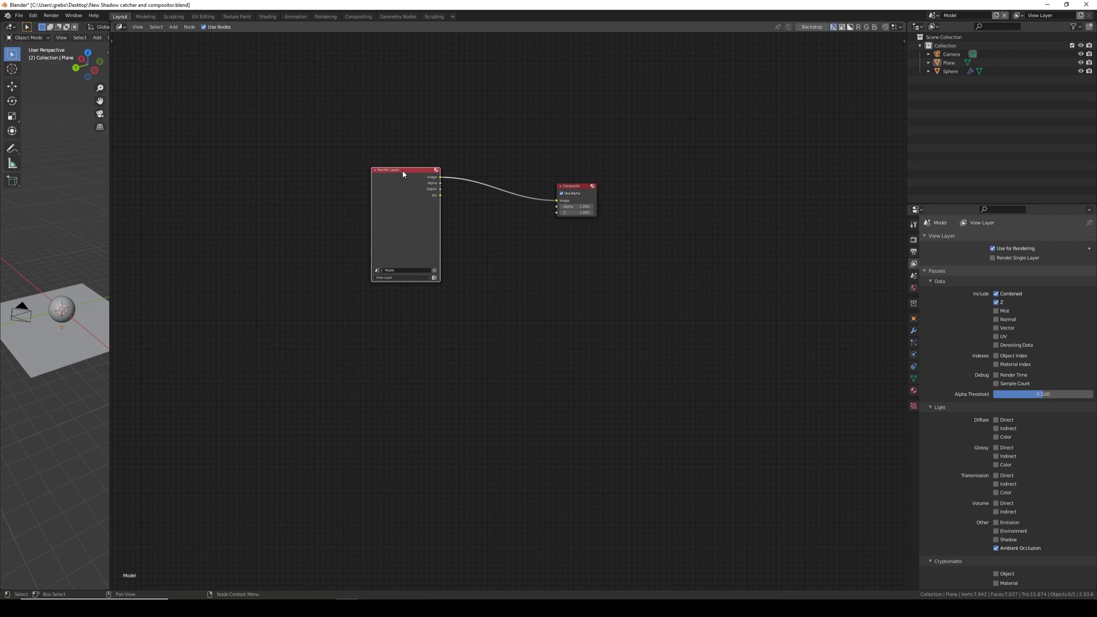
{"action": "key", "text": "shift+d"}
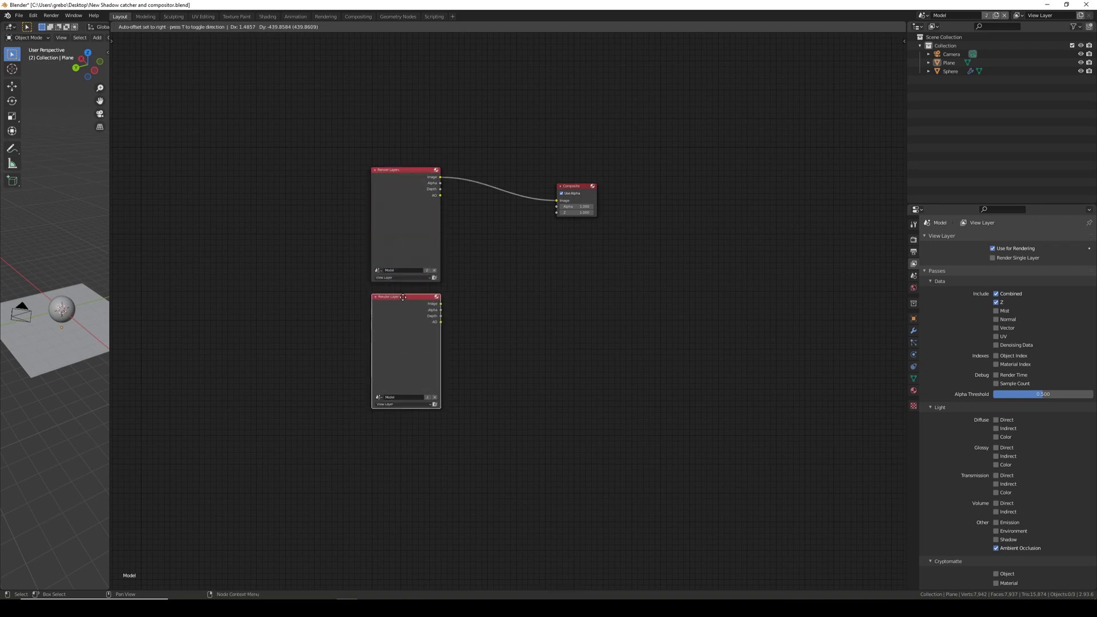
{"action": "left_click", "coordinate": [402, 297]}
{"action": "key", "text": "shift+d"}
{"action": "left_click", "coordinate": [405, 430]}
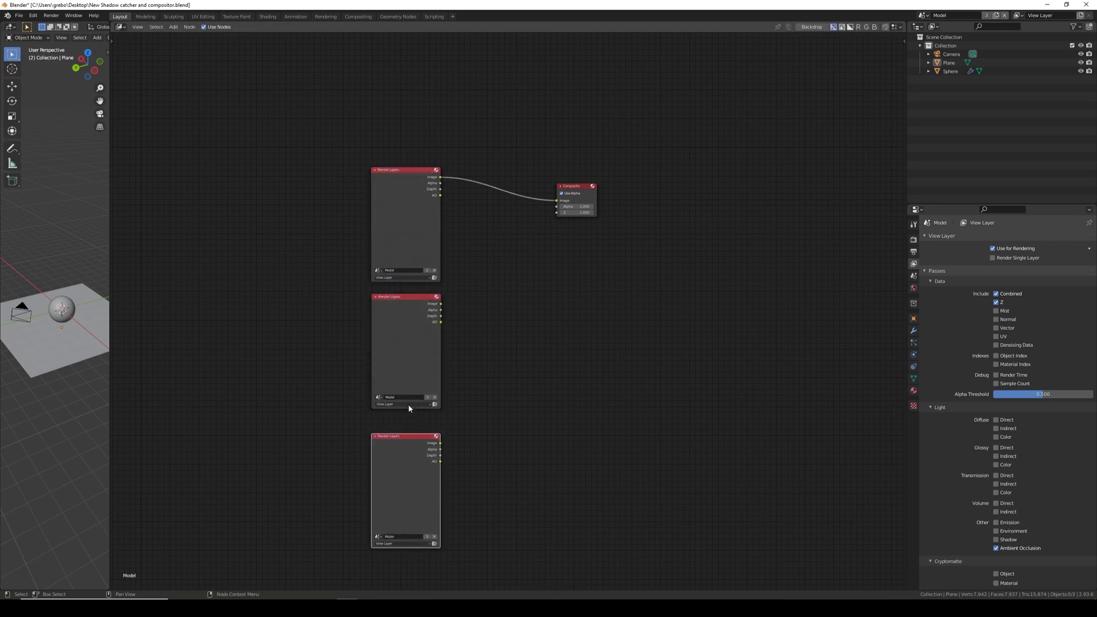
- Assign the Environment scene to the upper Render Layers node and the Alpha scene to the middle one
{"action": "left_click", "coordinate": [377, 270]}
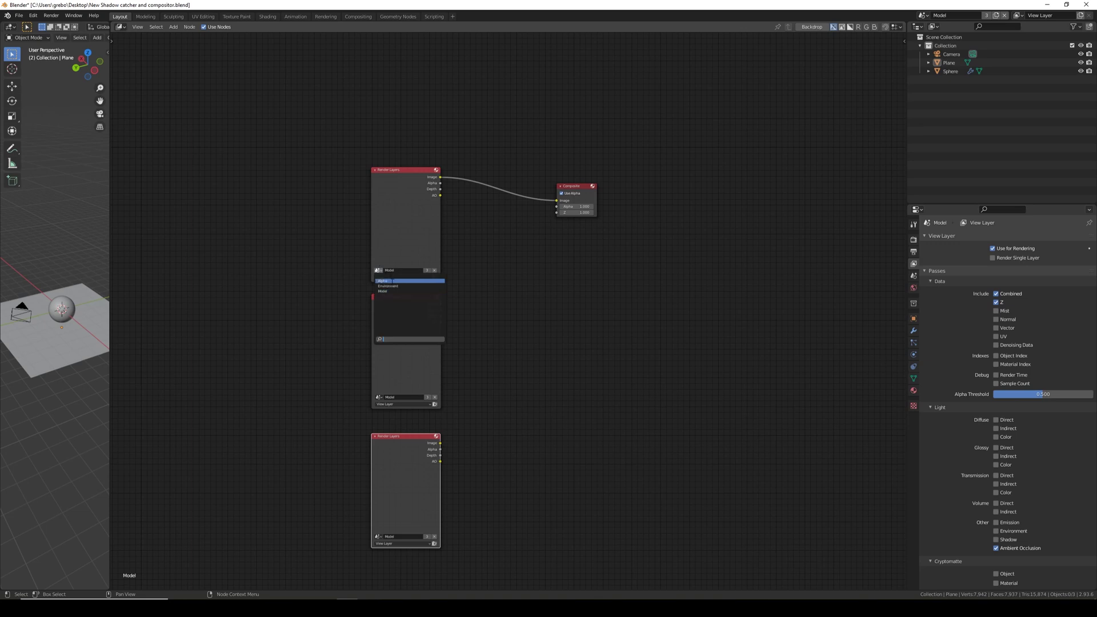
{"action": "left_click", "coordinate": [393, 287]}
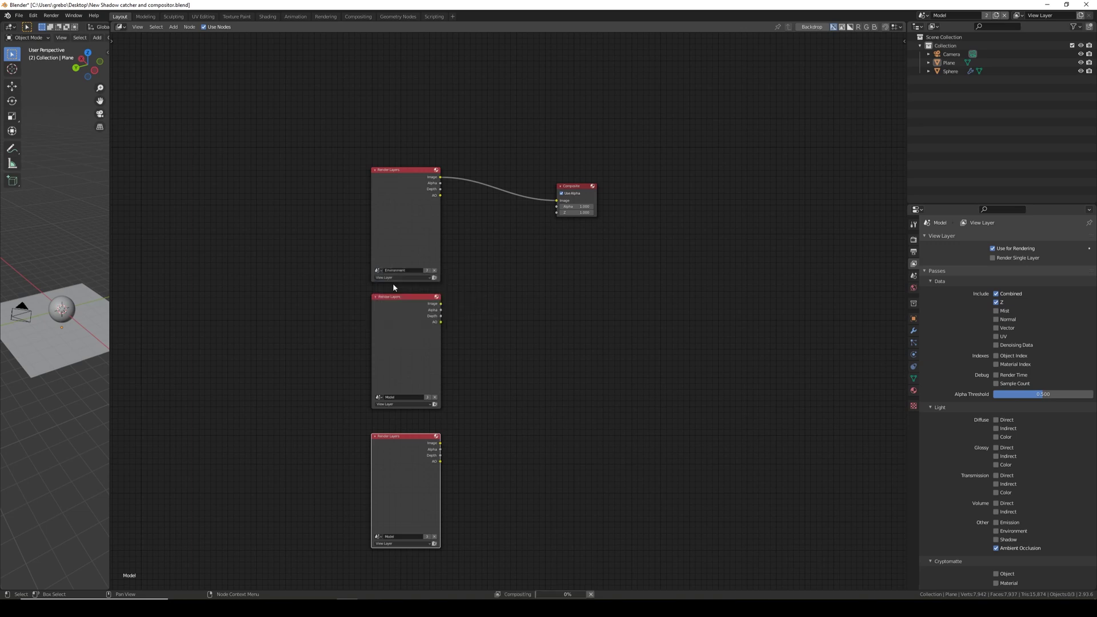
{"action": "left_click", "coordinate": [383, 401]}
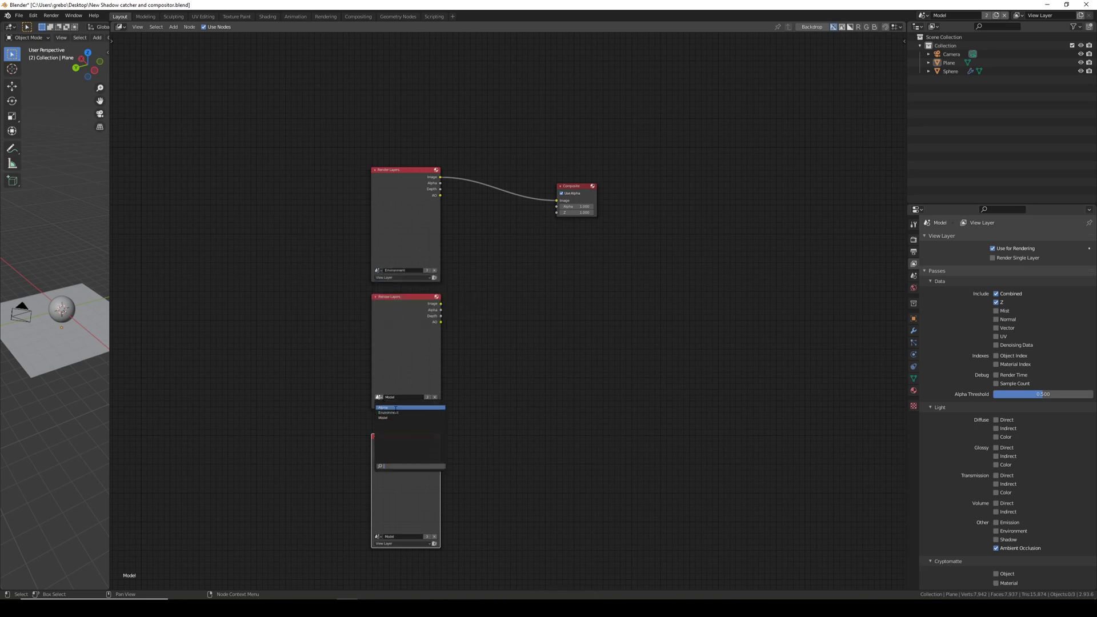
{"action": "left_click", "coordinate": [402, 435]}
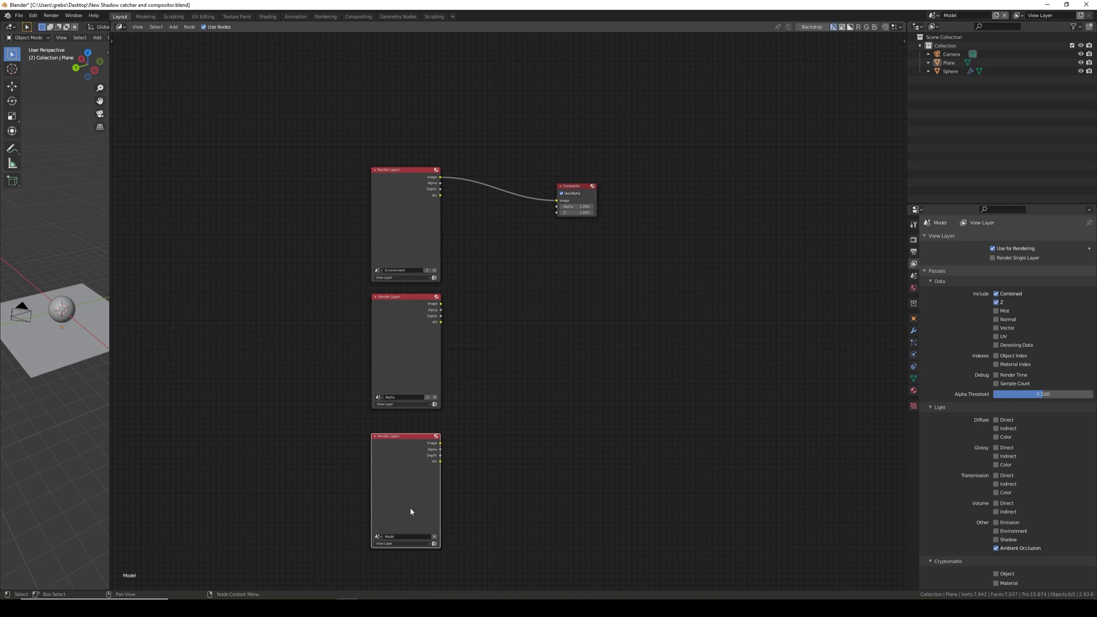
- Render the image, close the render window, and widen the 3D viewport area and turn it into an Image Editor
{"action": "middle_click_drag", "start_coordinate": [474, 409], "coordinate": [468, 378]}
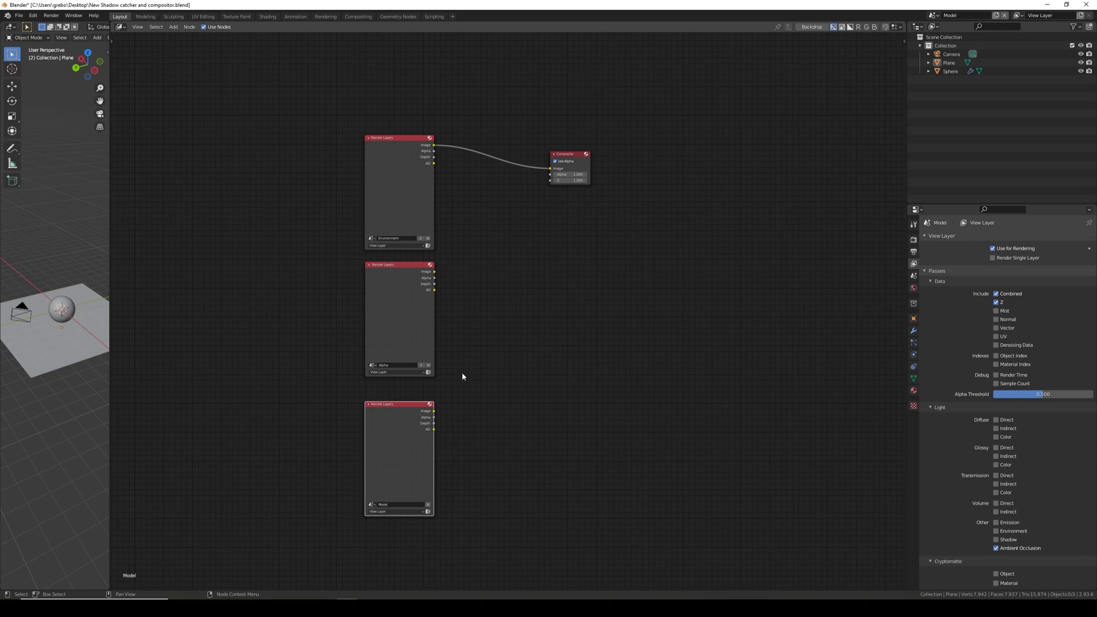
{"action": "key", "text": "F12"}
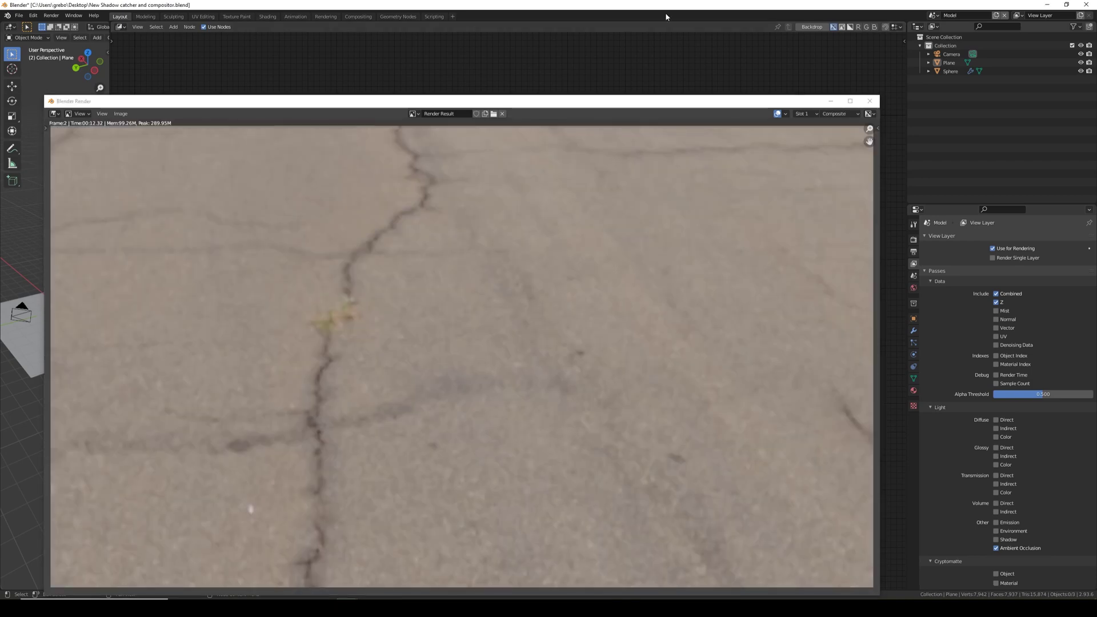
{"action": "key", "text": "Escape"}
{"action": "left_click_drag", "start_coordinate": [111, 156], "coordinate": [279, 156]}
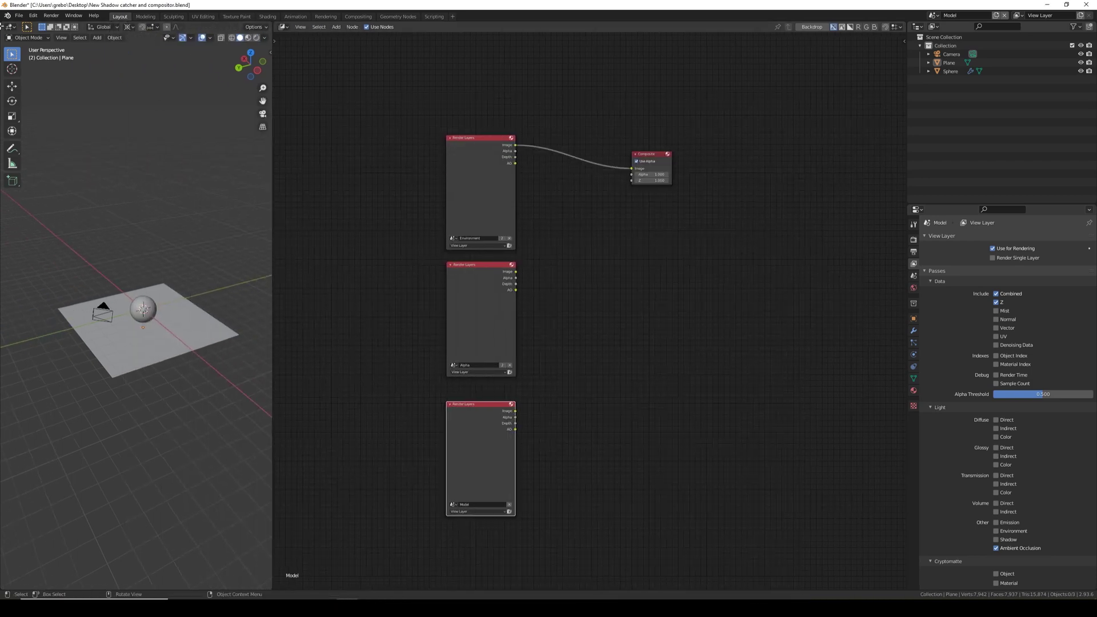
{"action": "left_click", "coordinate": [10, 27]}
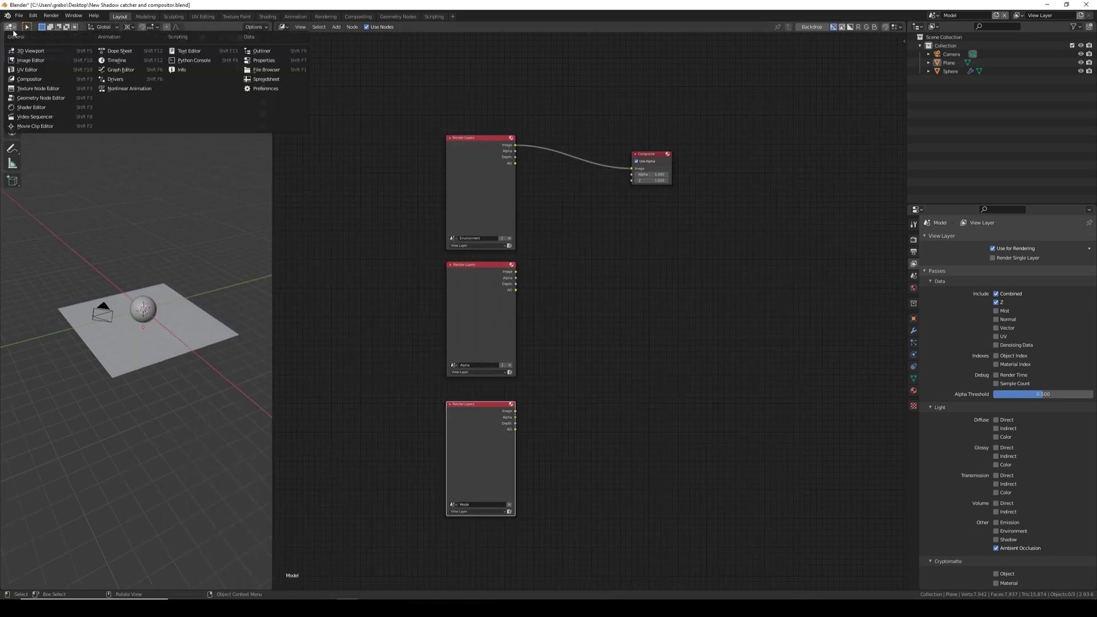
{"action": "left_click", "coordinate": [34, 60]}
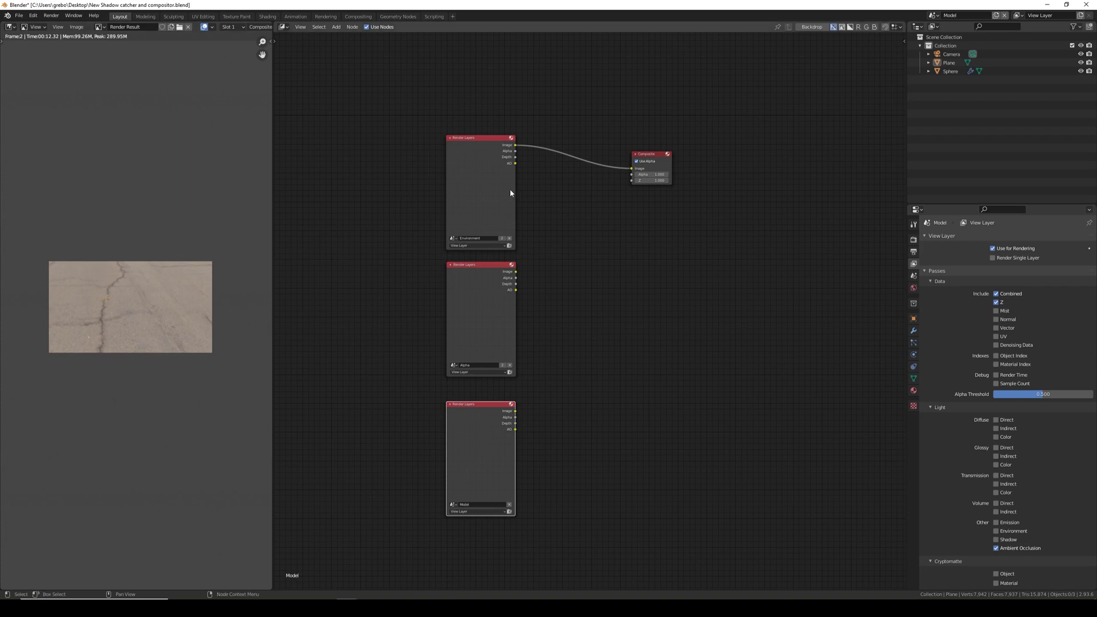
- Preview the Alpha scene's Image and Alpha outputs through the Composite node, finishing with the Model scene's Image output linked
{"action": "scroll", "coordinate": [510, 188], "scroll_direction": "up", "scroll_amount": 2}
{"action": "middle_click_drag", "start_coordinate": [533, 201], "coordinate": [515, 187]}
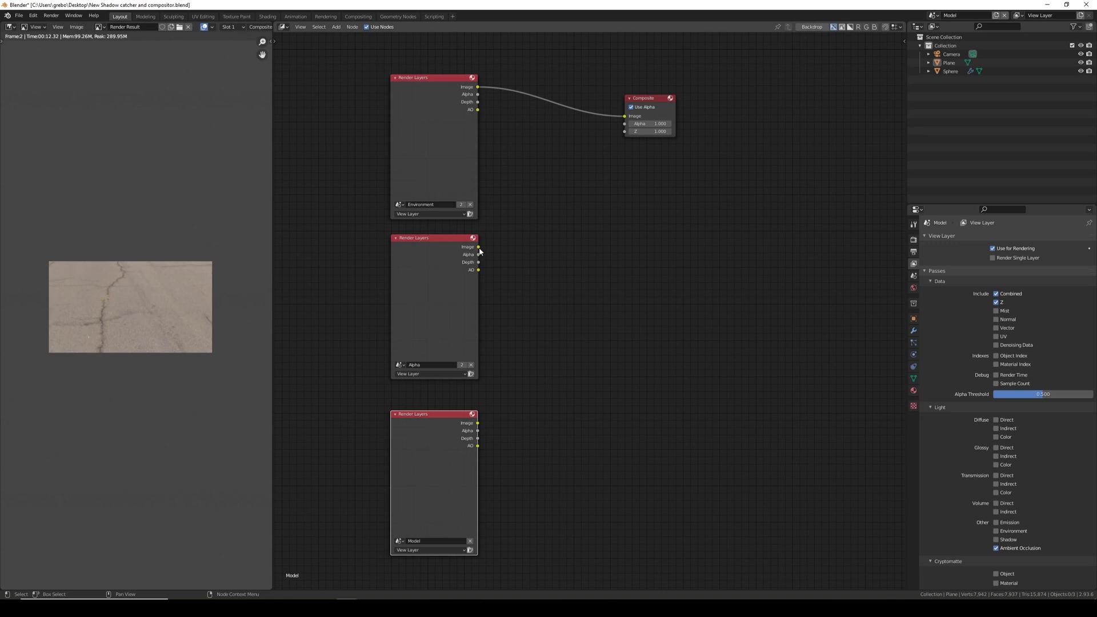
{"action": "left_click_drag", "start_coordinate": [479, 249], "coordinate": [625, 117]}
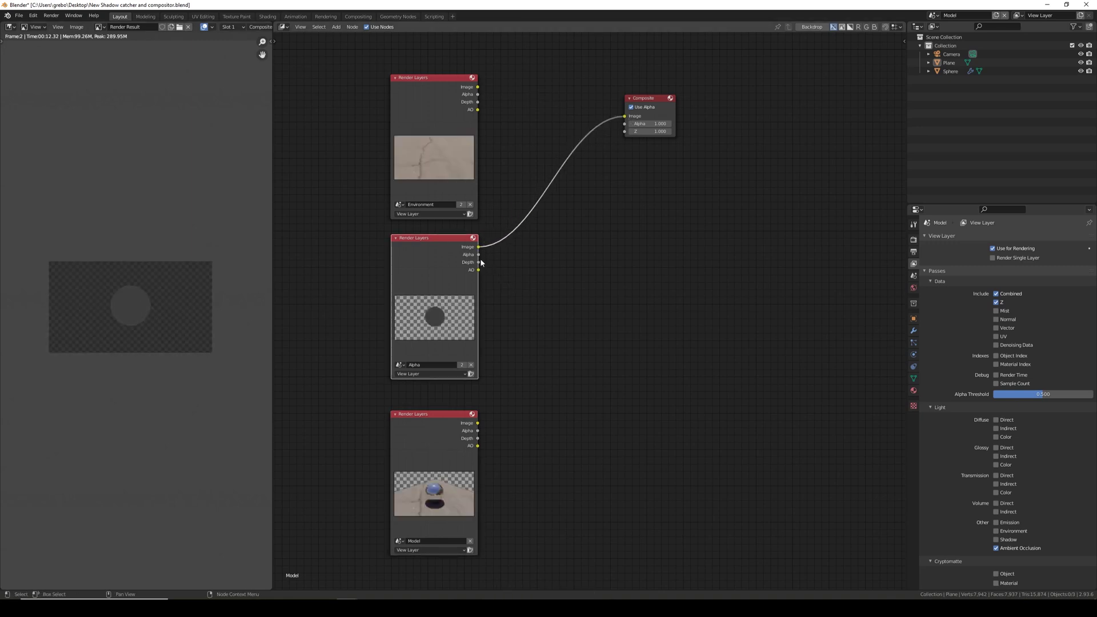
{"action": "left_click_drag", "start_coordinate": [478, 254], "coordinate": [630, 121]}
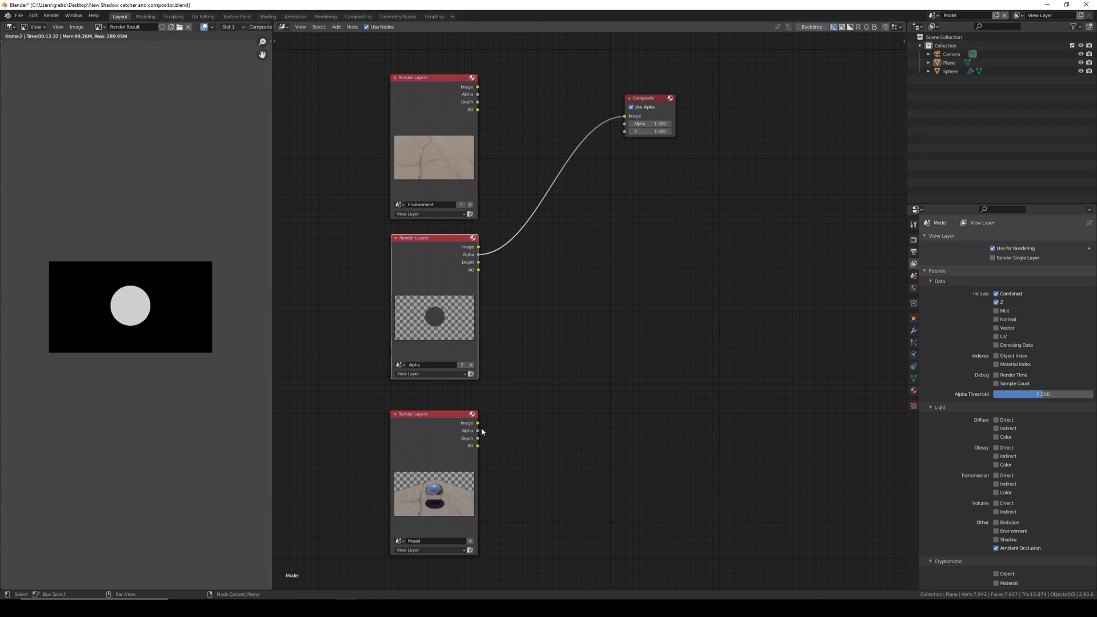
{"action": "left_click_drag", "start_coordinate": [478, 424], "coordinate": [625, 117]}
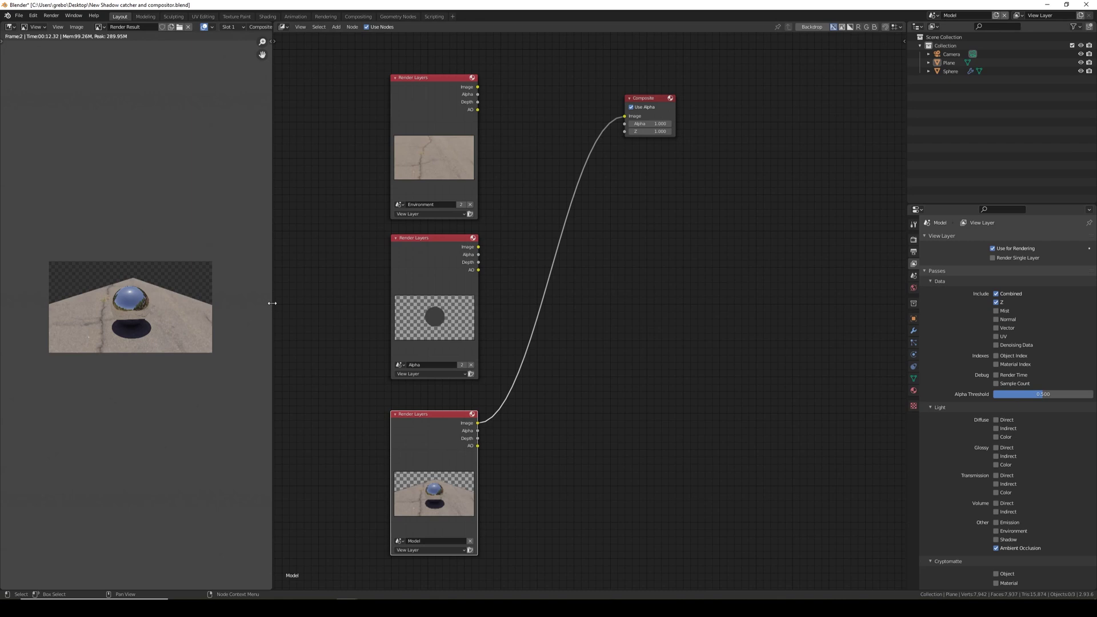
- Narrow the Image Editor, move the Composite node farther away and spread the three Render Layers nodes apart vertically
{"action": "left_click_drag", "start_coordinate": [273, 304], "coordinate": [177, 283]}
{"action": "scroll", "coordinate": [541, 283], "scroll_direction": "down", "scroll_amount": 3}
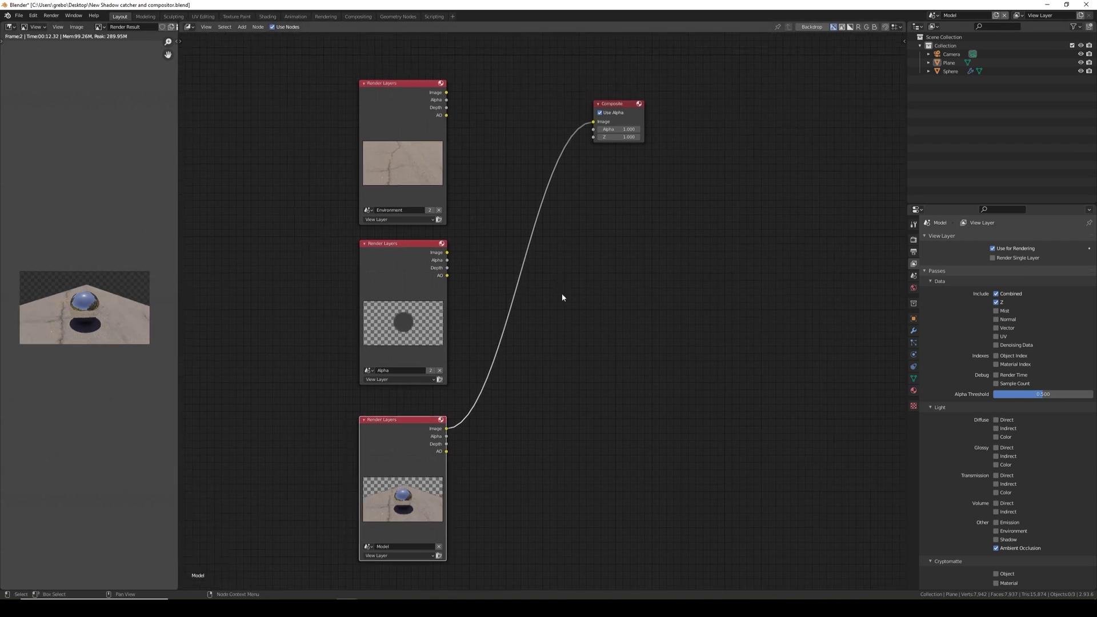
{"action": "scroll", "coordinate": [543, 331], "scroll_direction": "right", "scroll_amount": 3, "text": "ctrl"}
{"action": "left_click_drag", "start_coordinate": [533, 155], "coordinate": [797, 254]}
{"action": "scroll", "coordinate": [546, 247], "scroll_direction": "right", "scroll_amount": 3, "text": "ctrl"}
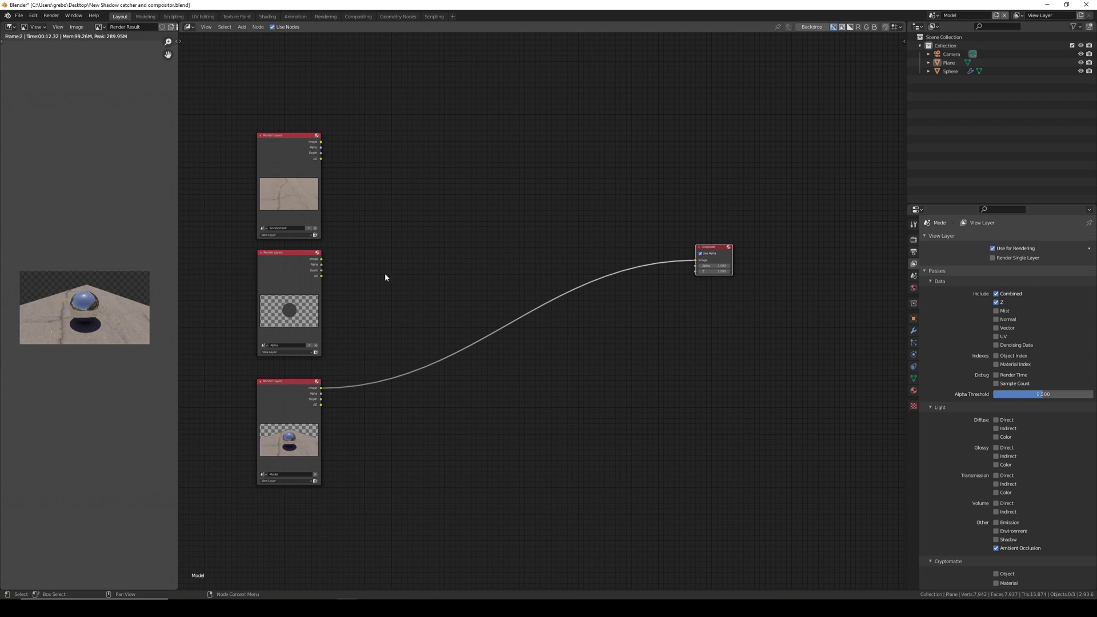
{"action": "scroll", "coordinate": [385, 274], "scroll_direction": "down", "scroll_amount": 1}
{"action": "left_click_drag", "start_coordinate": [329, 376], "coordinate": [315, 419]}
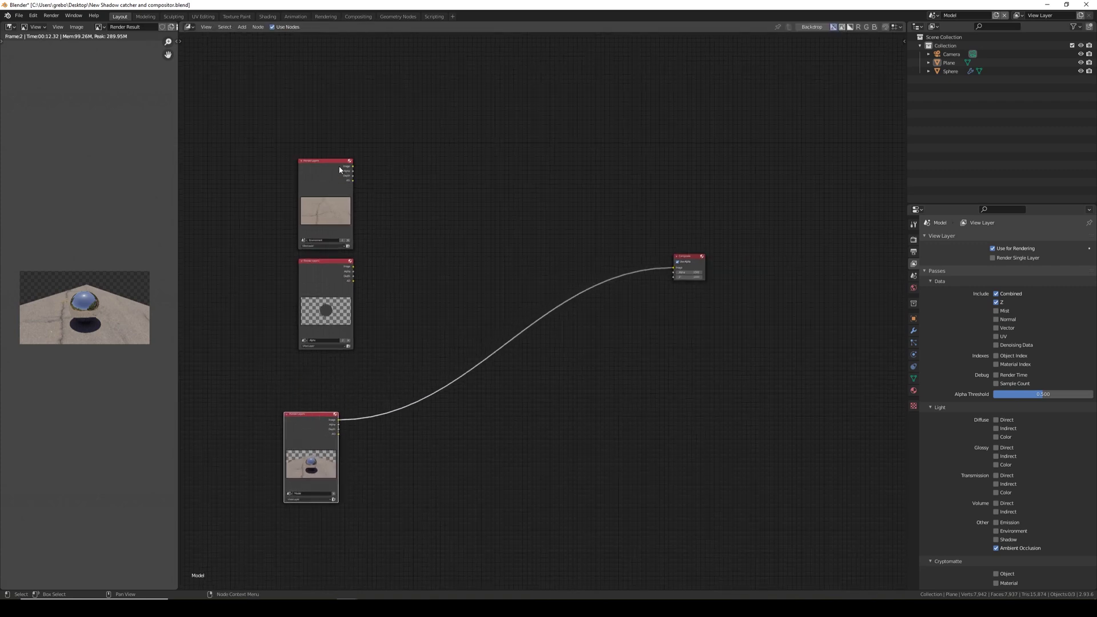
{"action": "left_click_drag", "start_coordinate": [339, 170], "coordinate": [326, 94]}
{"action": "left_click_drag", "start_coordinate": [328, 261], "coordinate": [303, 247]}
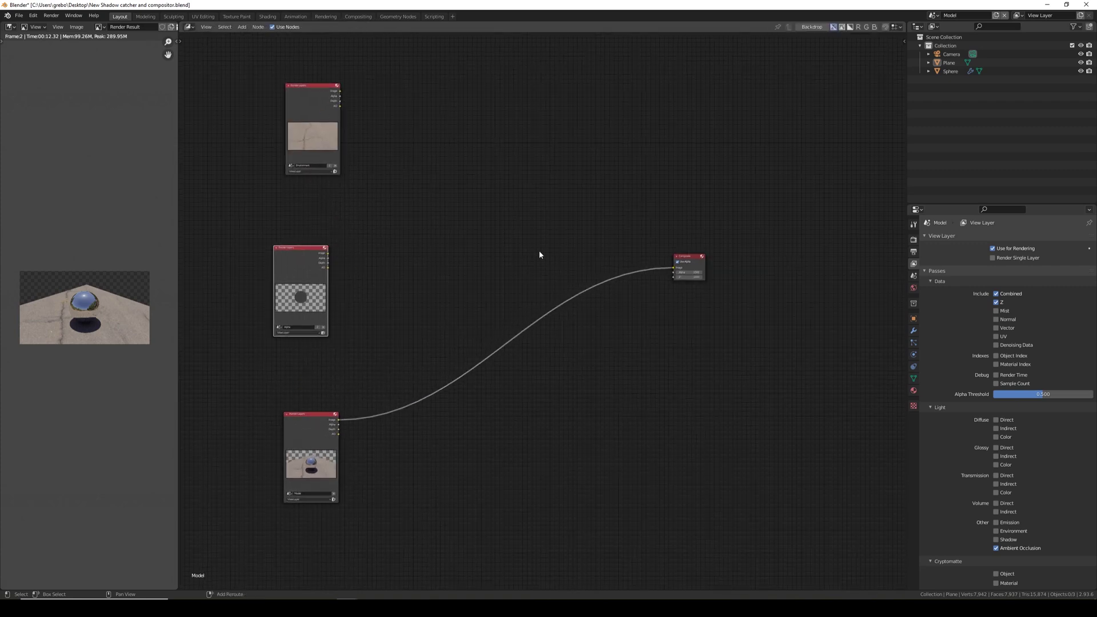
- Insert an Alpha Over node before Composite, with the Environment image in its first image input and the Model image in its second
{"action": "scroll", "coordinate": [540, 255], "scroll_direction": "up", "scroll_amount": 1}
{"action": "key", "text": "shift+a"}
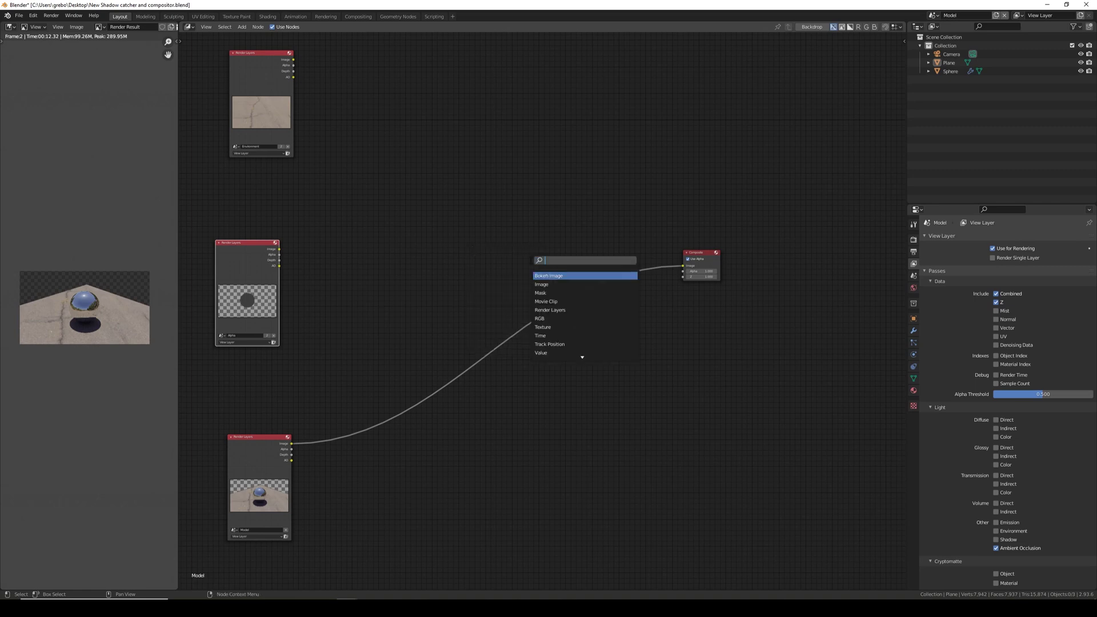
{"action": "type", "text": "alp"}
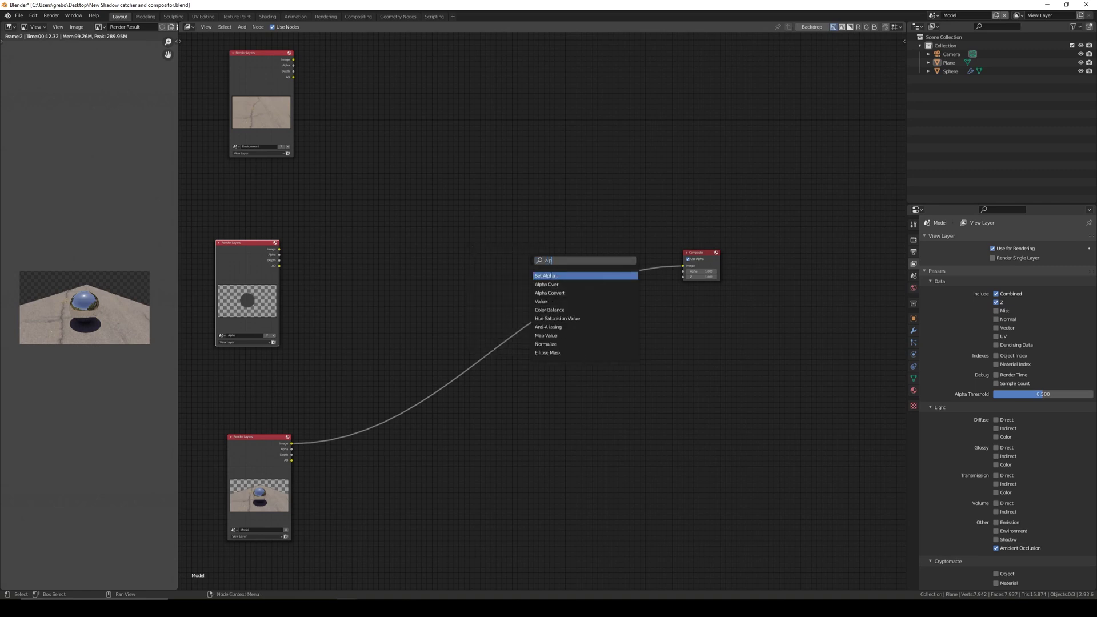
{"action": "left_click", "coordinate": [546, 284]}
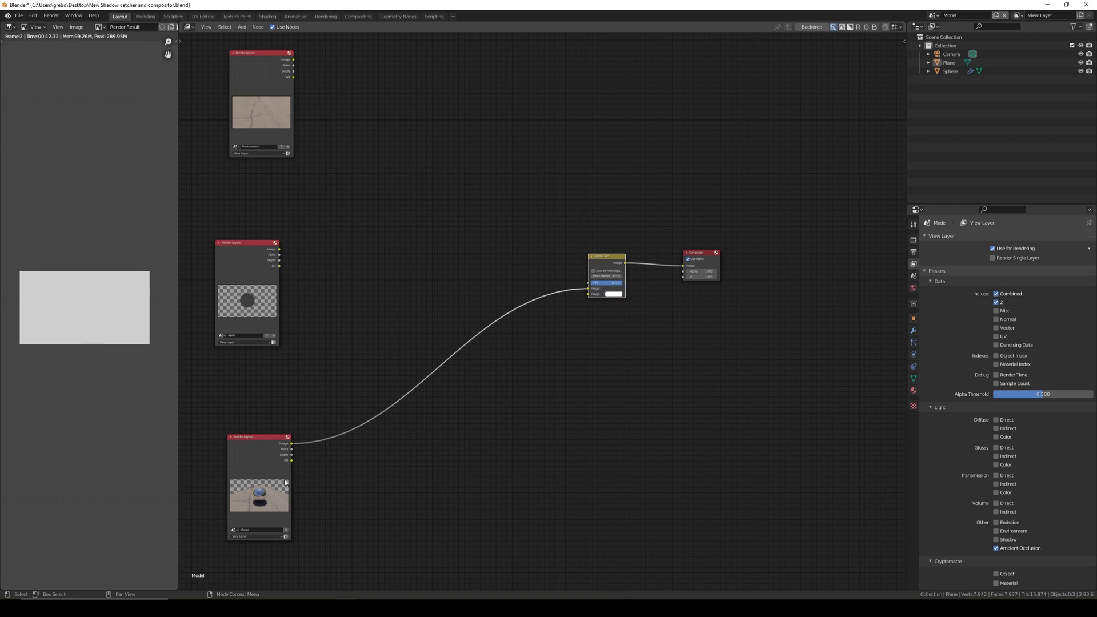
{"action": "left_click_drag", "start_coordinate": [588, 288], "coordinate": [588, 294]}
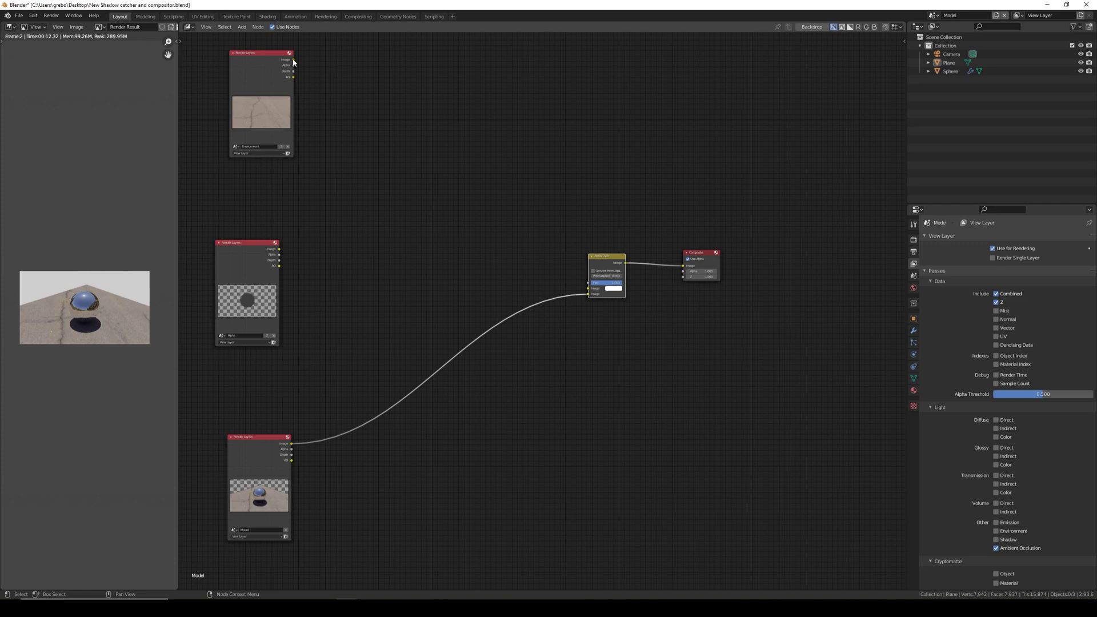
{"action": "left_click_drag", "start_coordinate": [293, 60], "coordinate": [587, 289]}
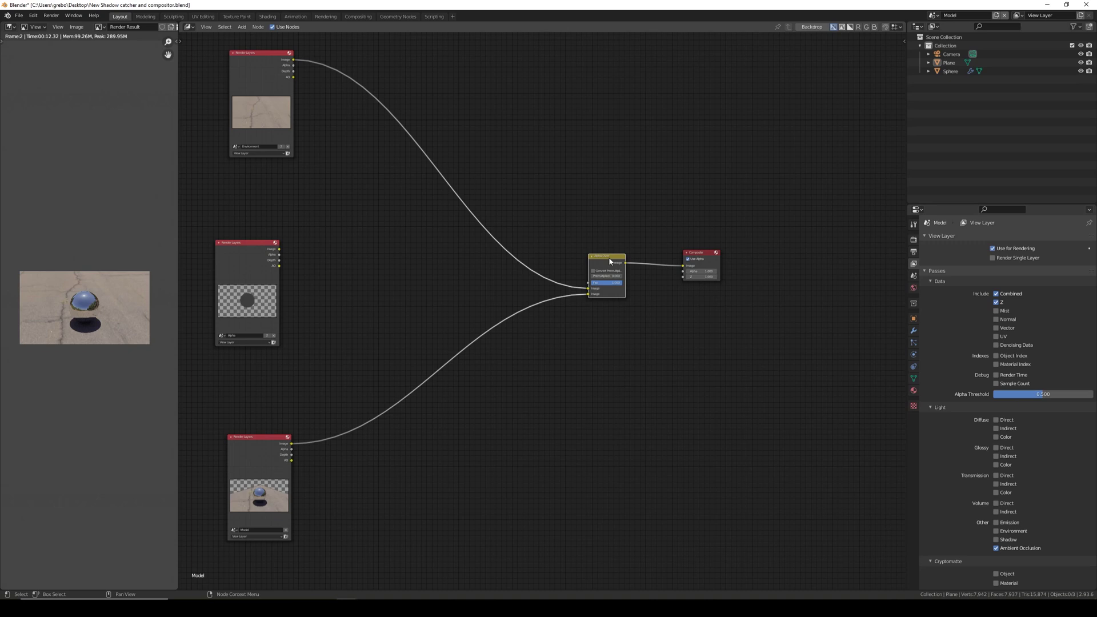
- Space the Alpha Over and Composite nodes apart and insert a Mix node on the link between them
{"action": "left_click_drag", "start_coordinate": [610, 262], "coordinate": [448, 180]}
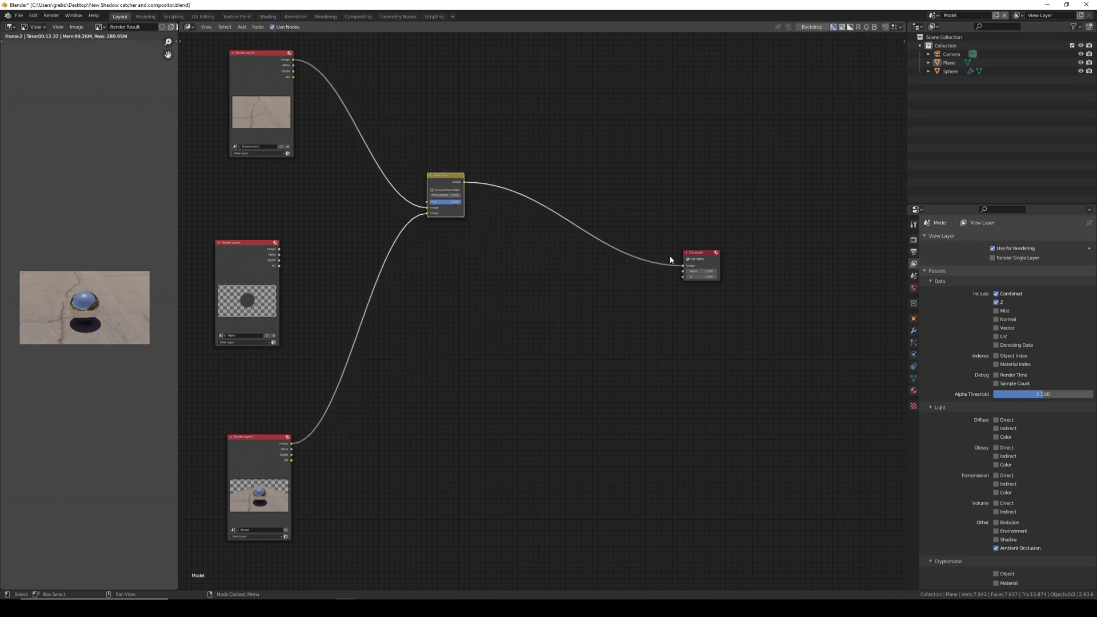
{"action": "left_click_drag", "start_coordinate": [700, 252], "coordinate": [741, 249]}
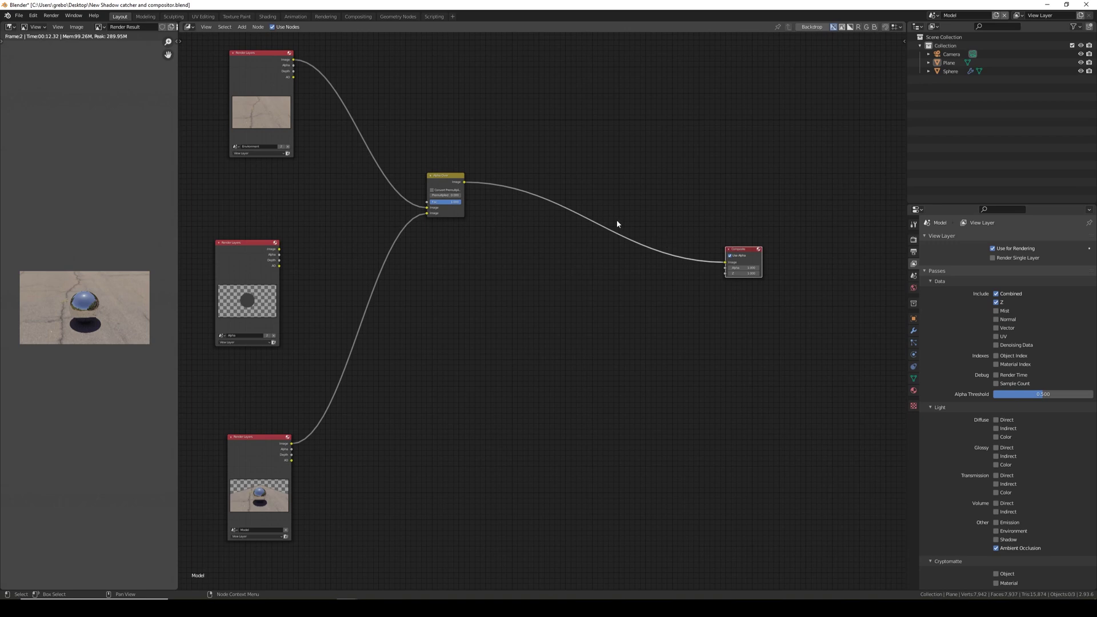
{"action": "key", "text": "shift+a"}
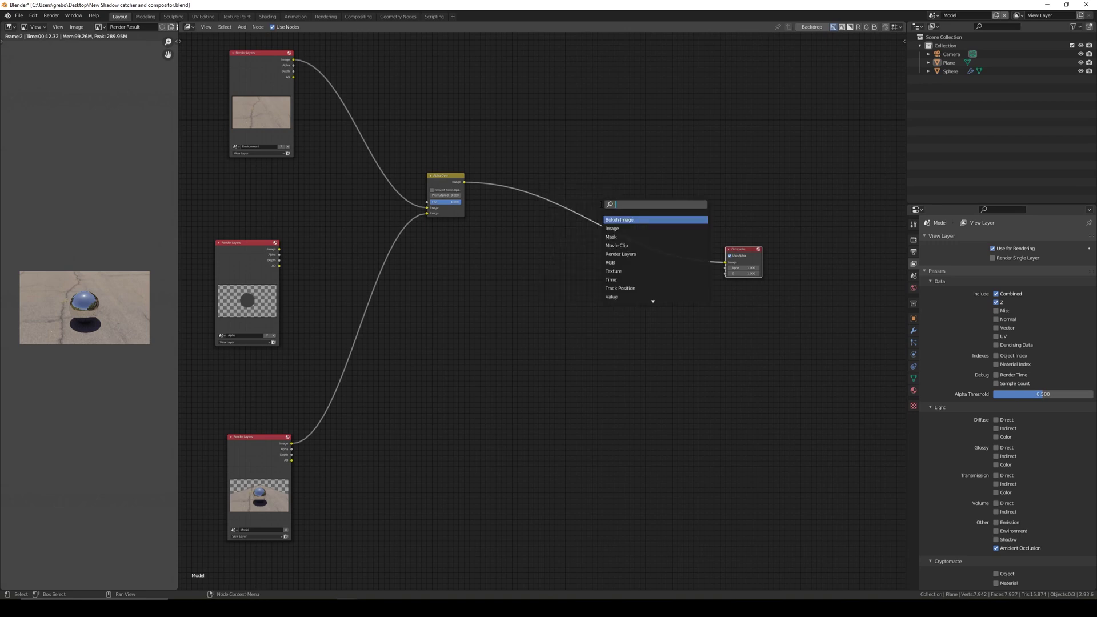
{"action": "type", "text": "mix"}
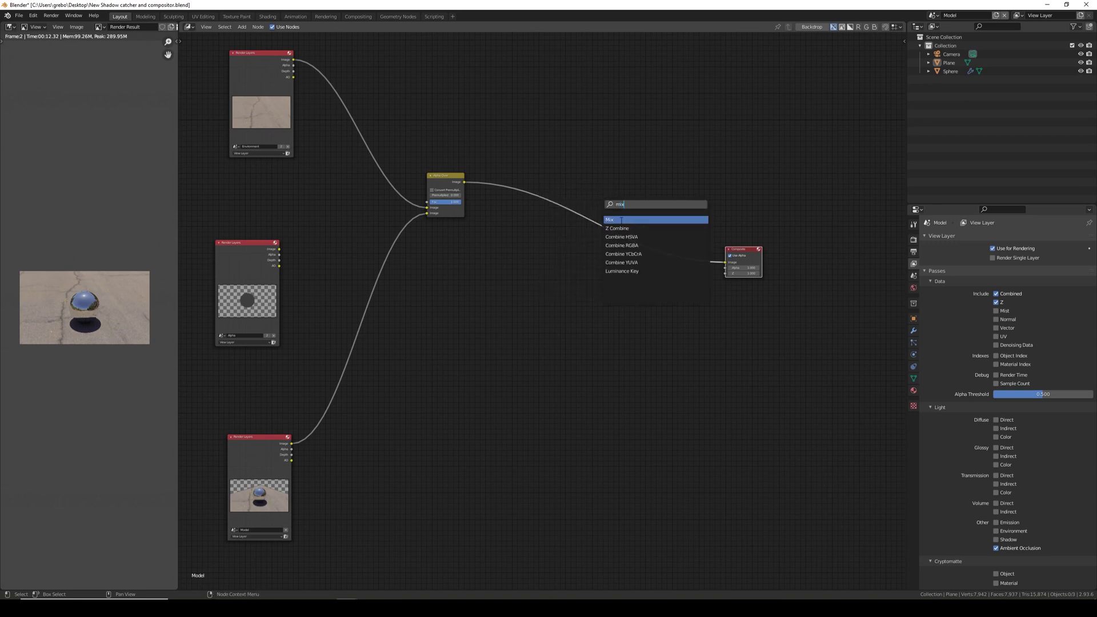
{"action": "left_click", "coordinate": [621, 220]}
{"action": "left_click", "coordinate": [640, 244]}
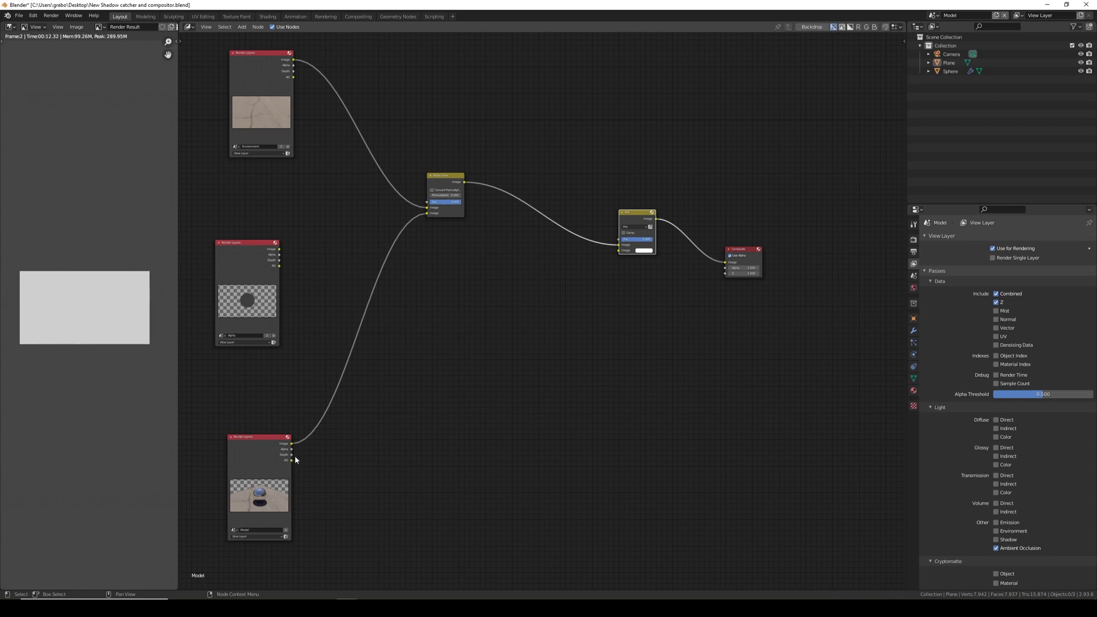
- Link the Model layer's AO to the Mix node's second image input, set blending to Multiply, and link the Model's Alpha to Fac
{"action": "left_click_drag", "start_coordinate": [292, 460], "coordinate": [618, 252]}
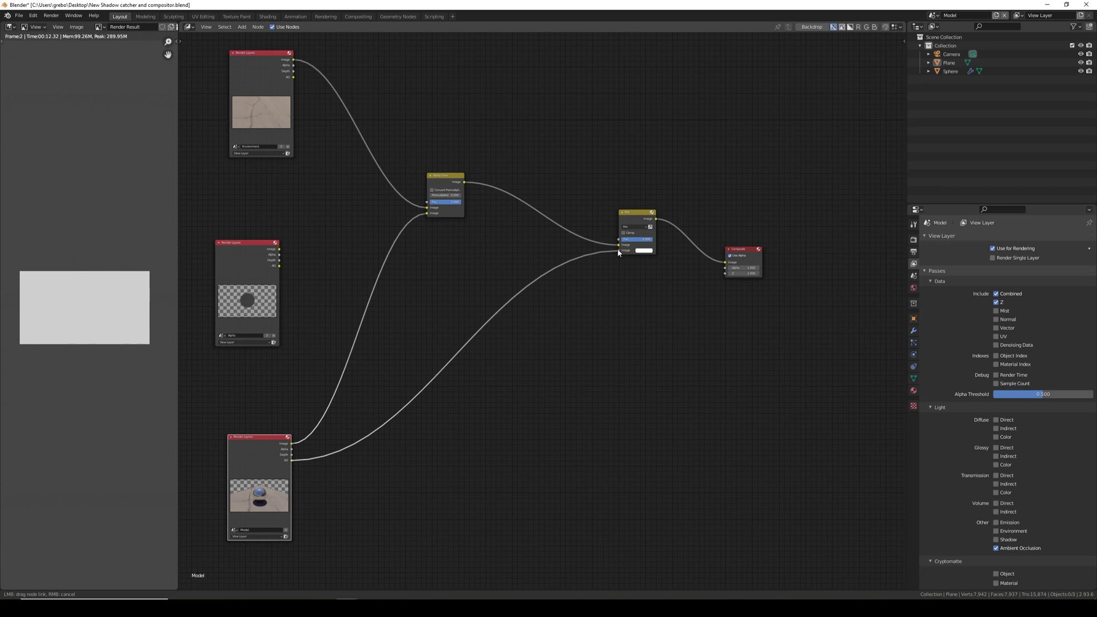
{"action": "left_click_drag", "start_coordinate": [618, 253], "coordinate": [618, 252]}
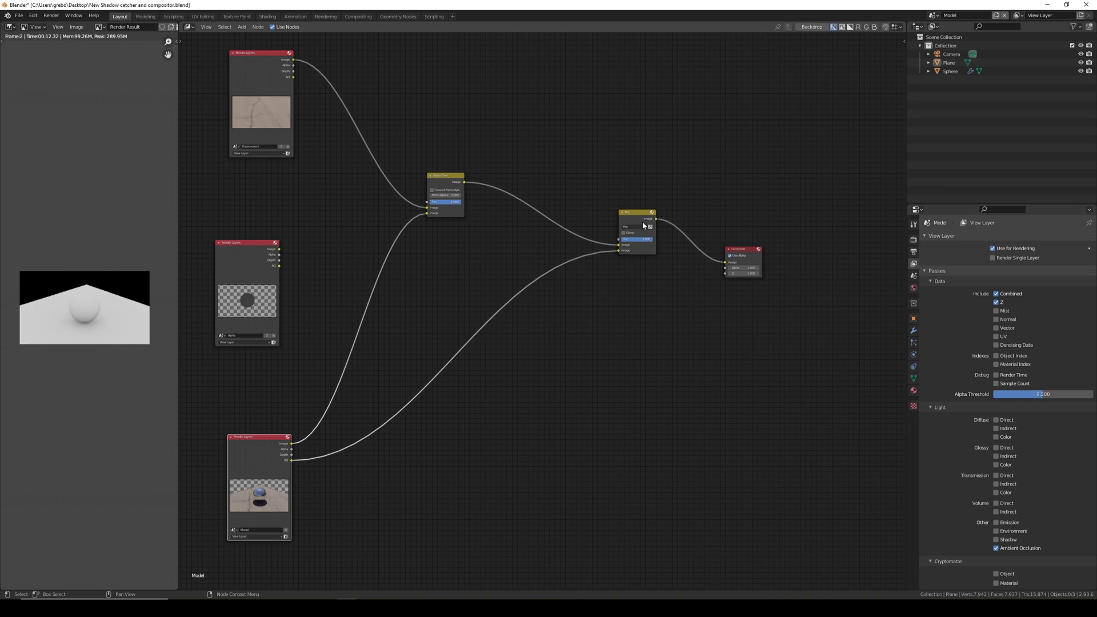
{"action": "left_click", "coordinate": [640, 227]}
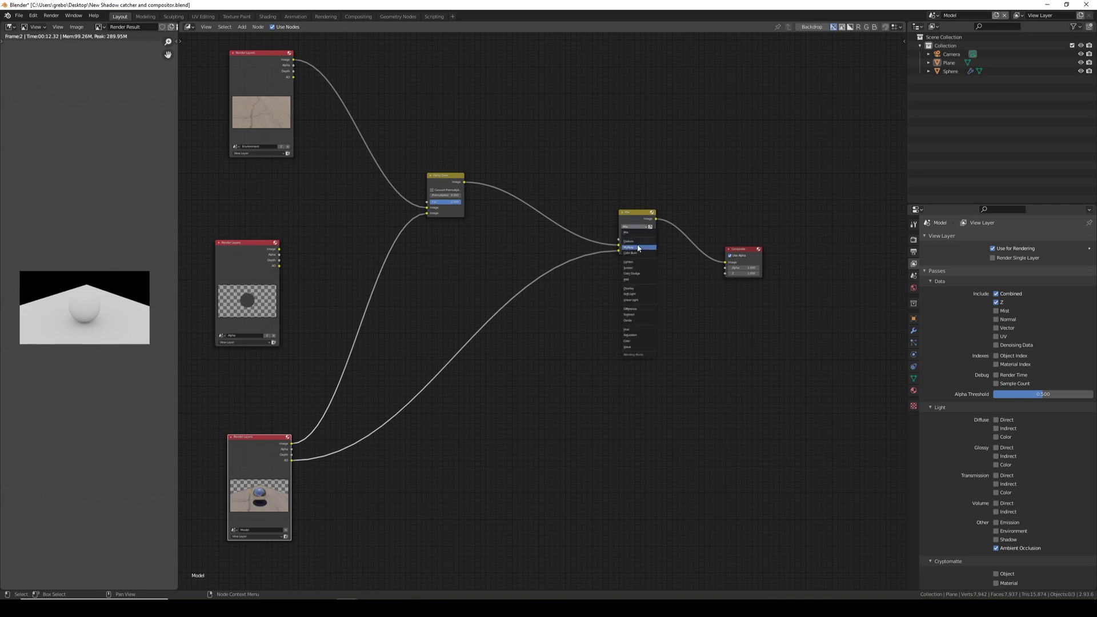
{"action": "left_click", "coordinate": [638, 248]}
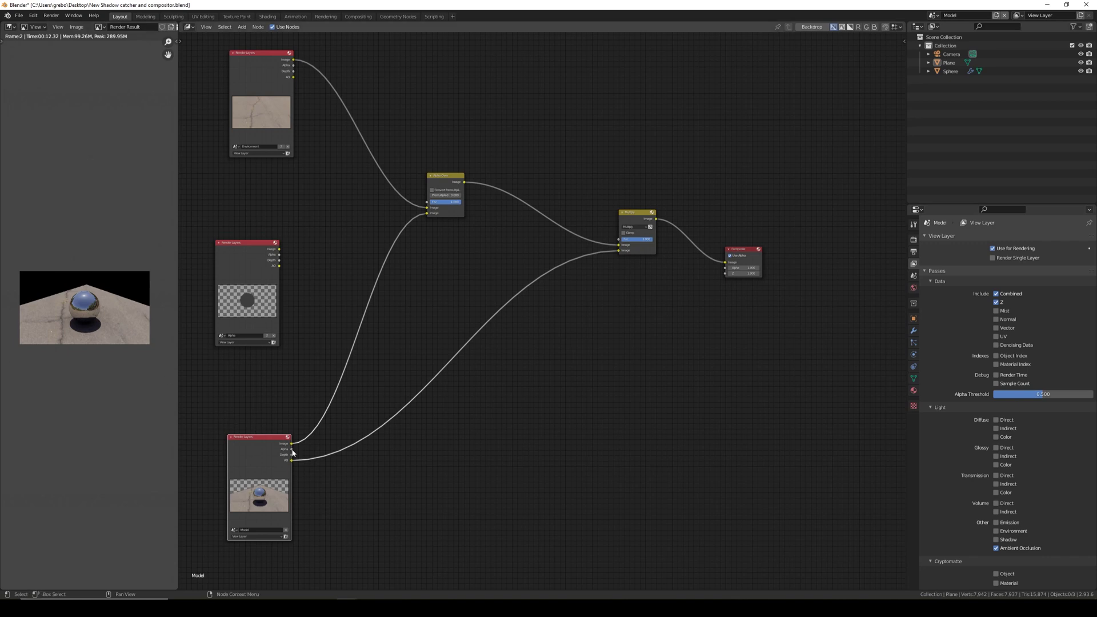
{"action": "left_click_drag", "start_coordinate": [292, 450], "coordinate": [618, 239]}
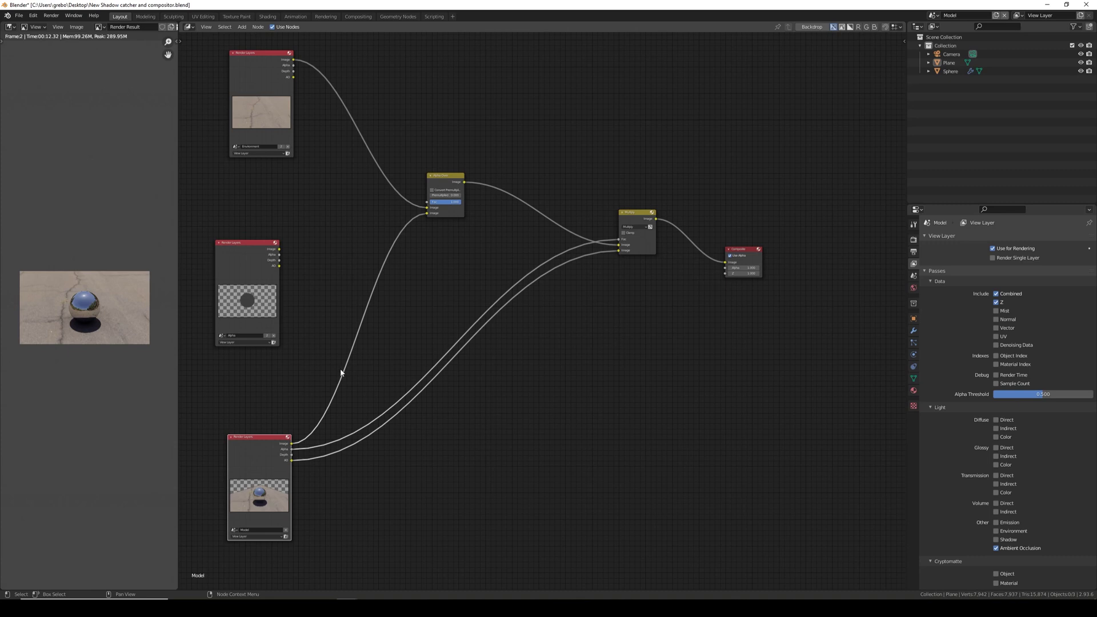
- Compare the render without the Multiply node by linking Alpha Over directly to Composite, and restore the Multiply link to Composite
{"action": "scroll", "coordinate": [109, 359], "scroll_direction": "up", "scroll_amount": 6}
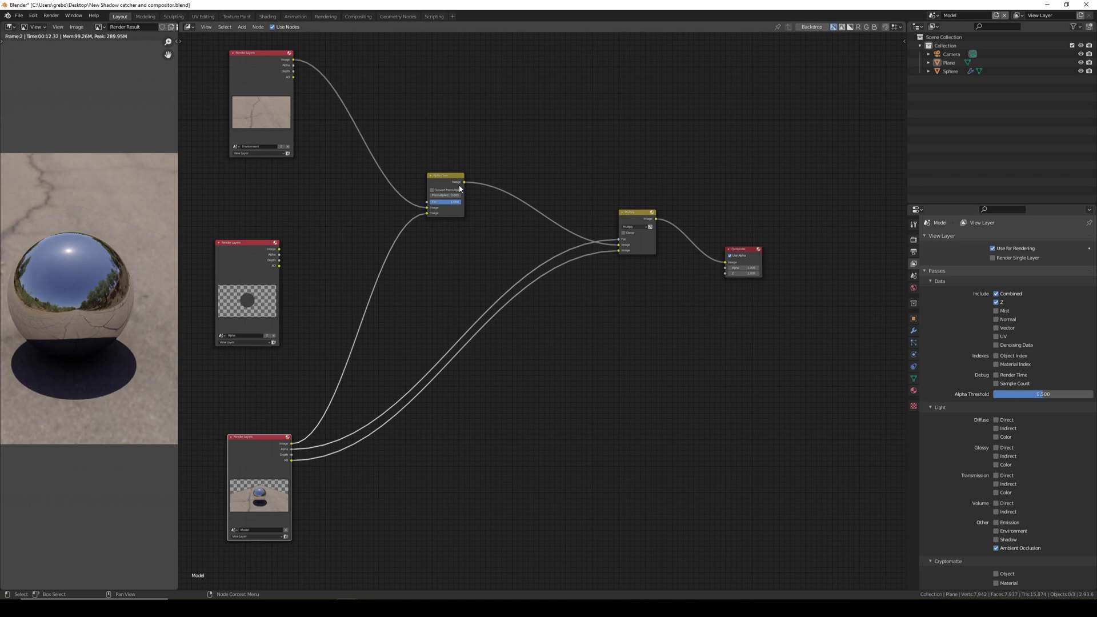
{"action": "left_click_drag", "start_coordinate": [464, 182], "coordinate": [724, 264]}
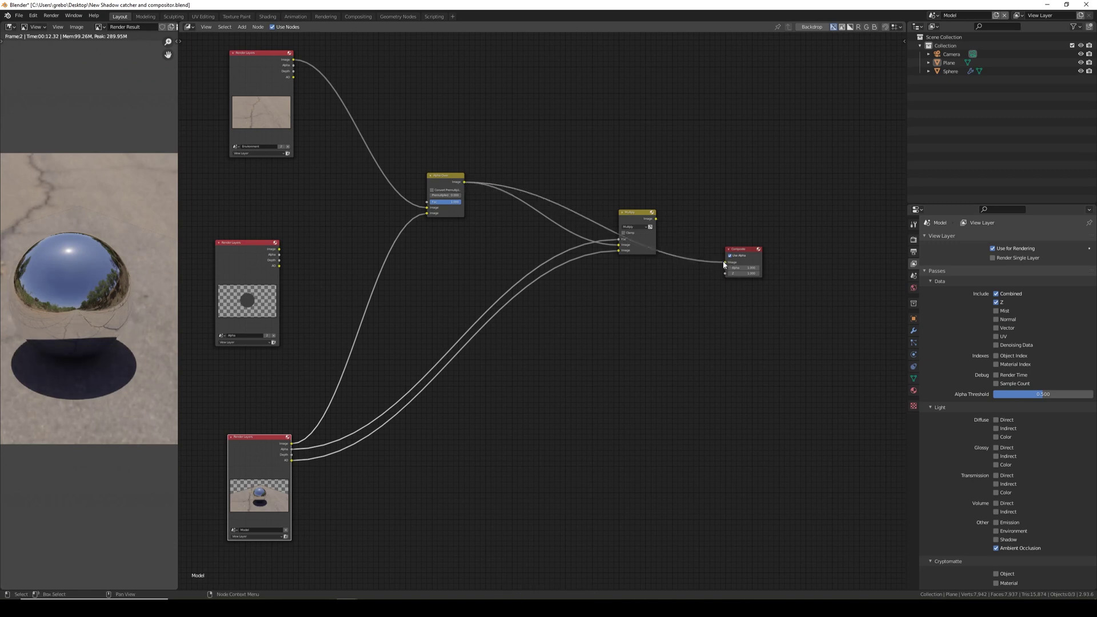
{"action": "left_click_drag", "start_coordinate": [657, 218], "coordinate": [725, 262]}
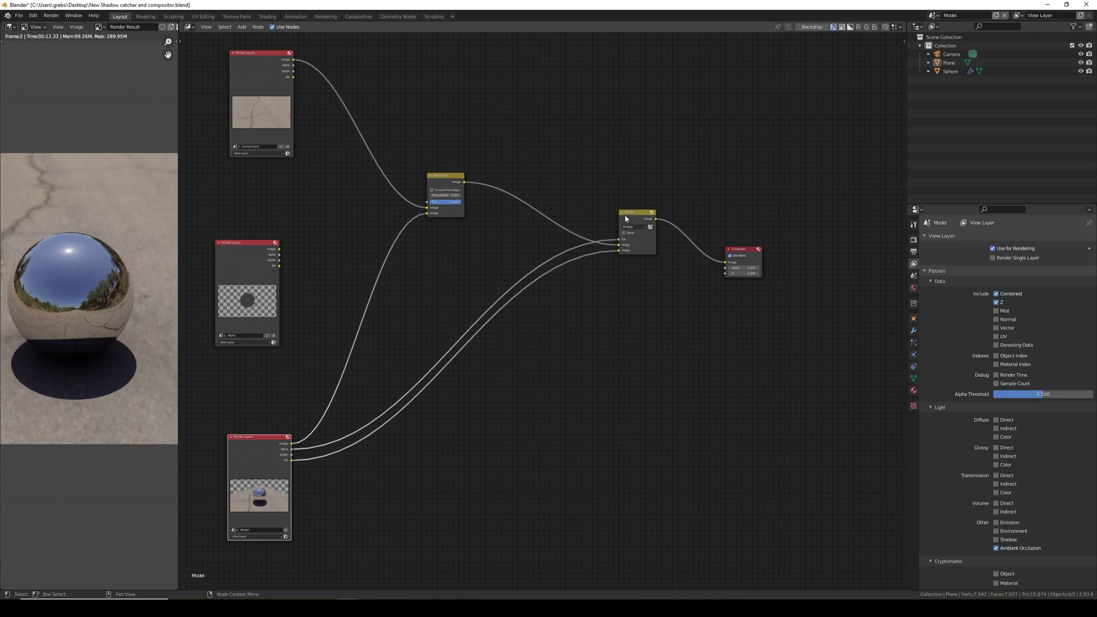
- Spread the Alpha Over, Multiply and Composite nodes farther apart horizontally to make room for more nodes
{"action": "left_click_drag", "start_coordinate": [634, 213], "coordinate": [647, 225]}
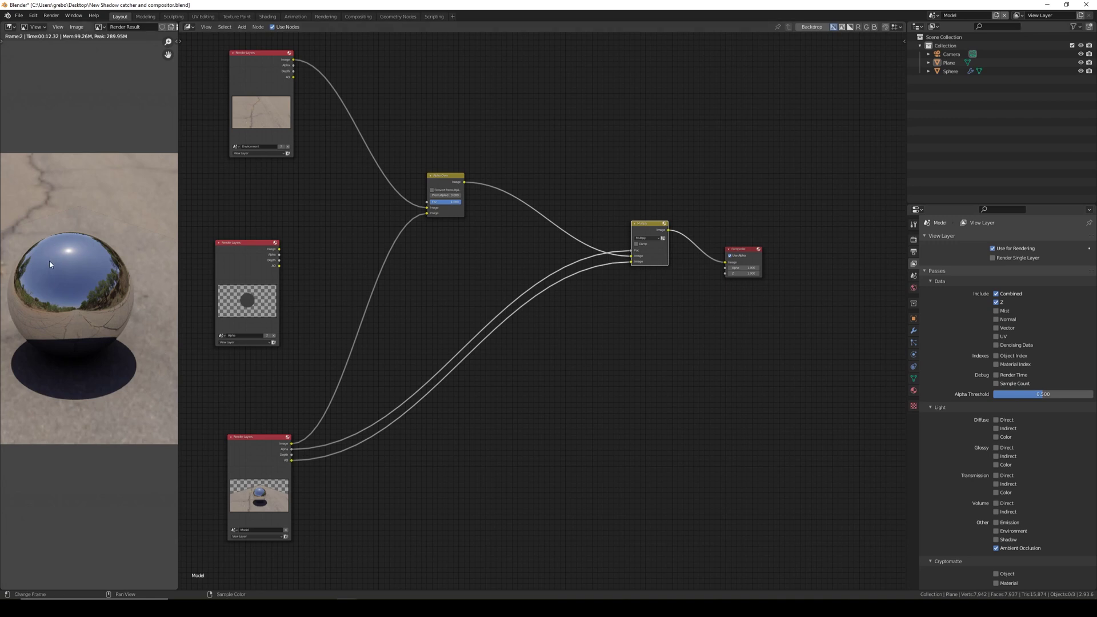
{"action": "left_click_drag", "start_coordinate": [745, 248], "coordinate": [848, 236]}
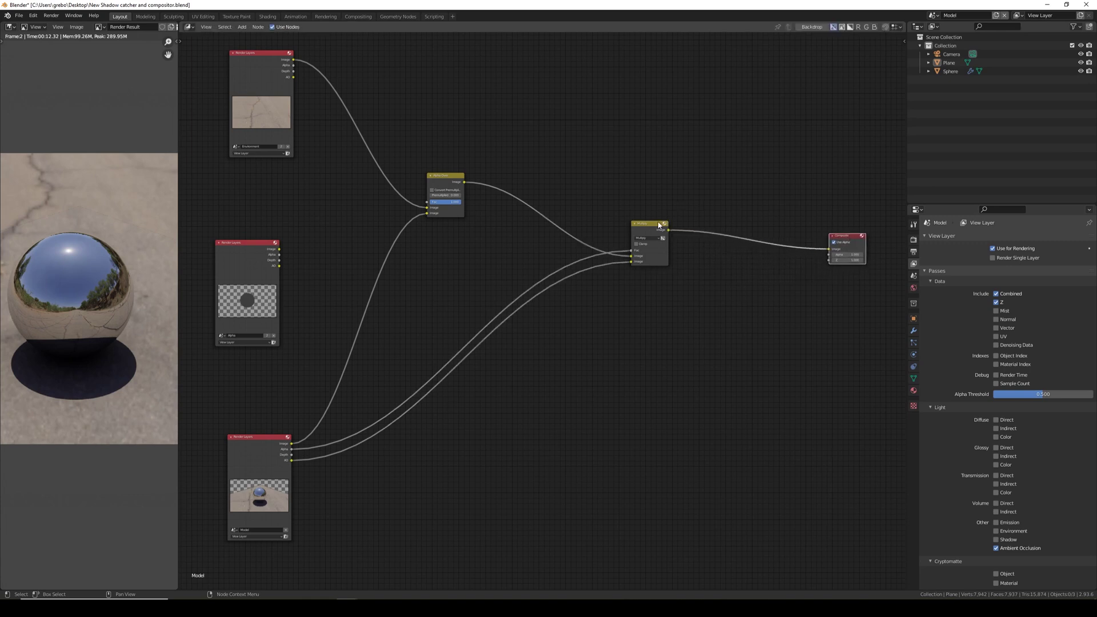
{"action": "left_click_drag", "start_coordinate": [656, 226], "coordinate": [700, 227]}
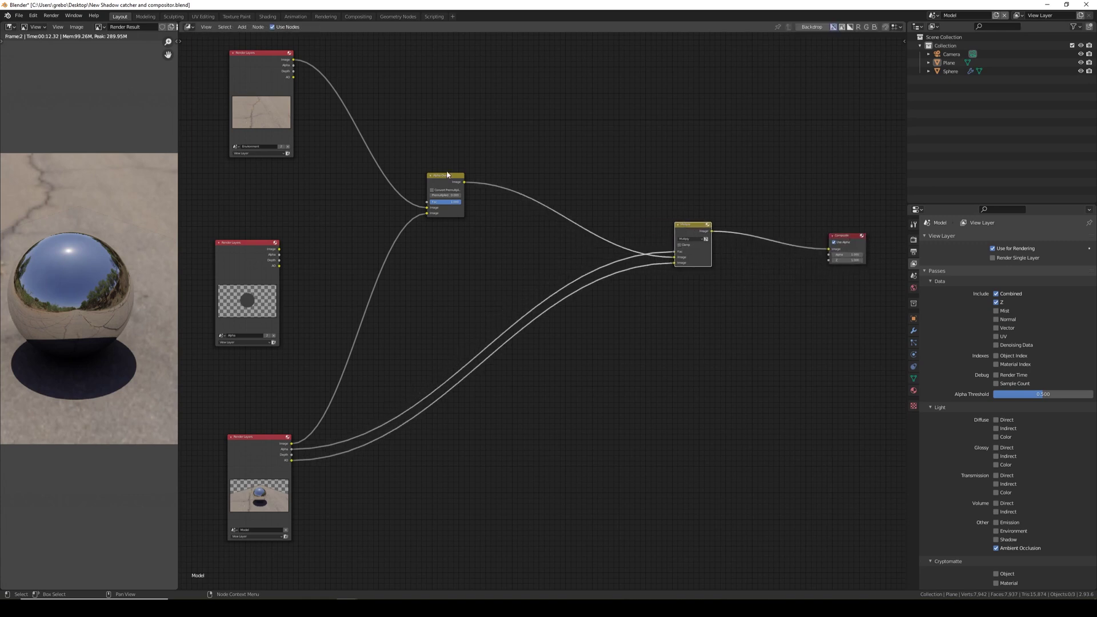
{"action": "left_click_drag", "start_coordinate": [457, 177], "coordinate": [483, 177]}
- Insert an RGB Curves node on the link from the Model layer's AO to Multiply, test a raised curve and reset it
{"action": "key", "text": "x"}
{"action": "key", "text": "shift+a"}
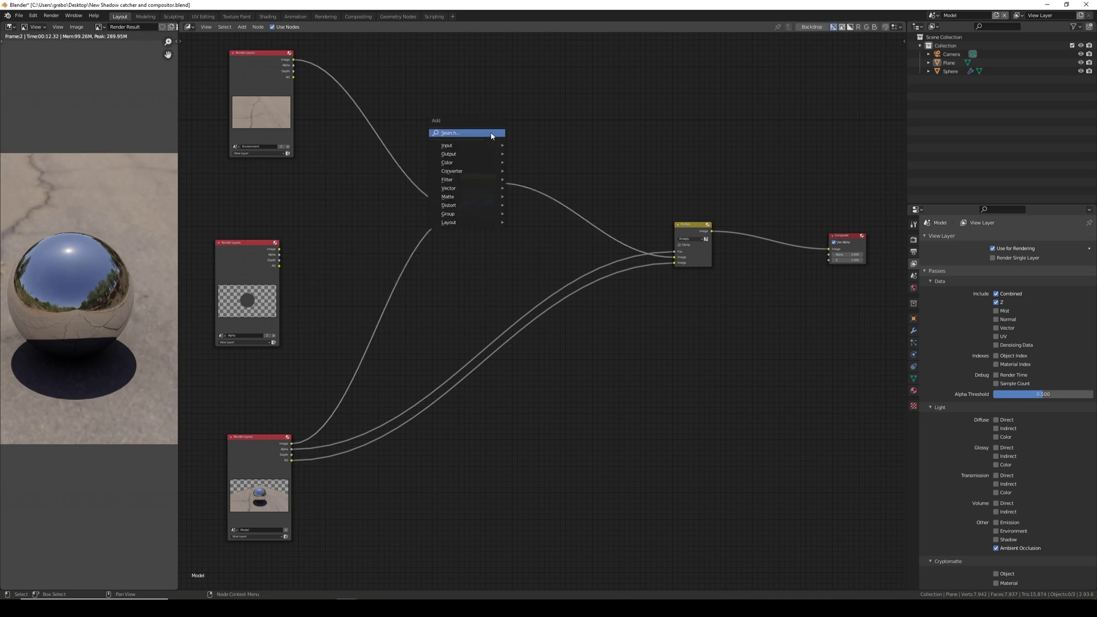
{"action": "mouse_move", "coordinate": [490, 164]}
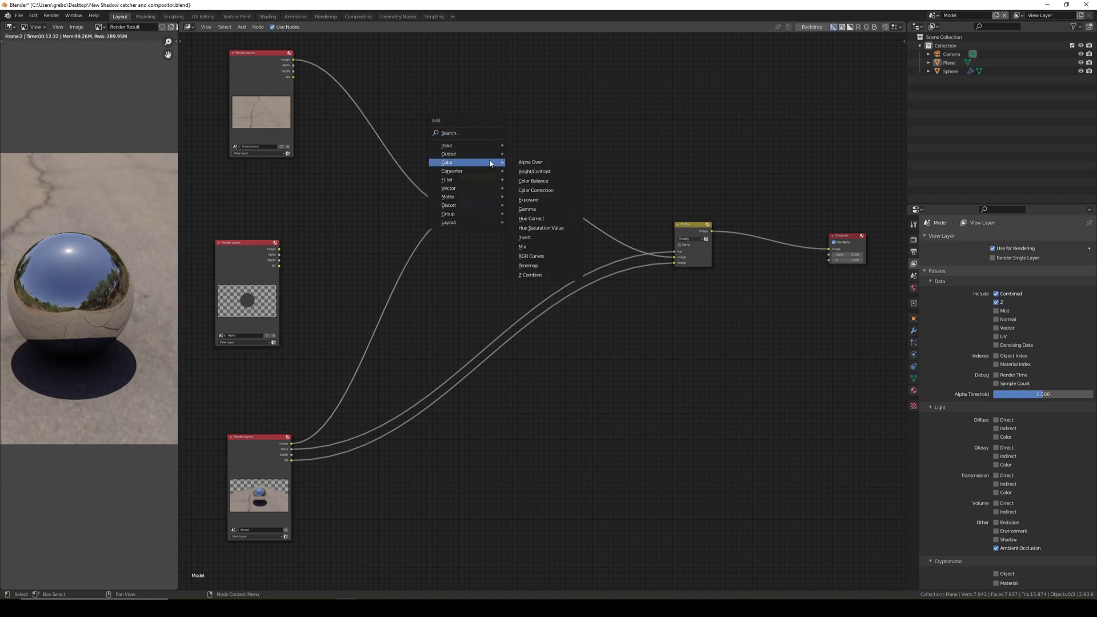
{"action": "left_click", "coordinate": [530, 256]}
{"action": "left_click", "coordinate": [533, 360]}
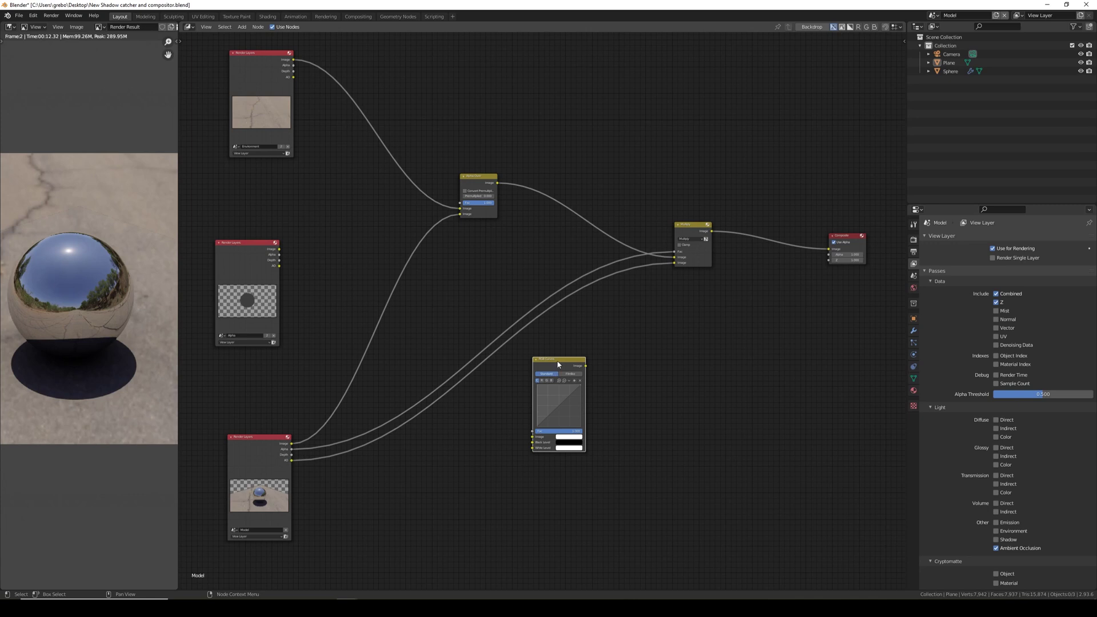
{"action": "left_click_drag", "start_coordinate": [555, 362], "coordinate": [518, 350]}
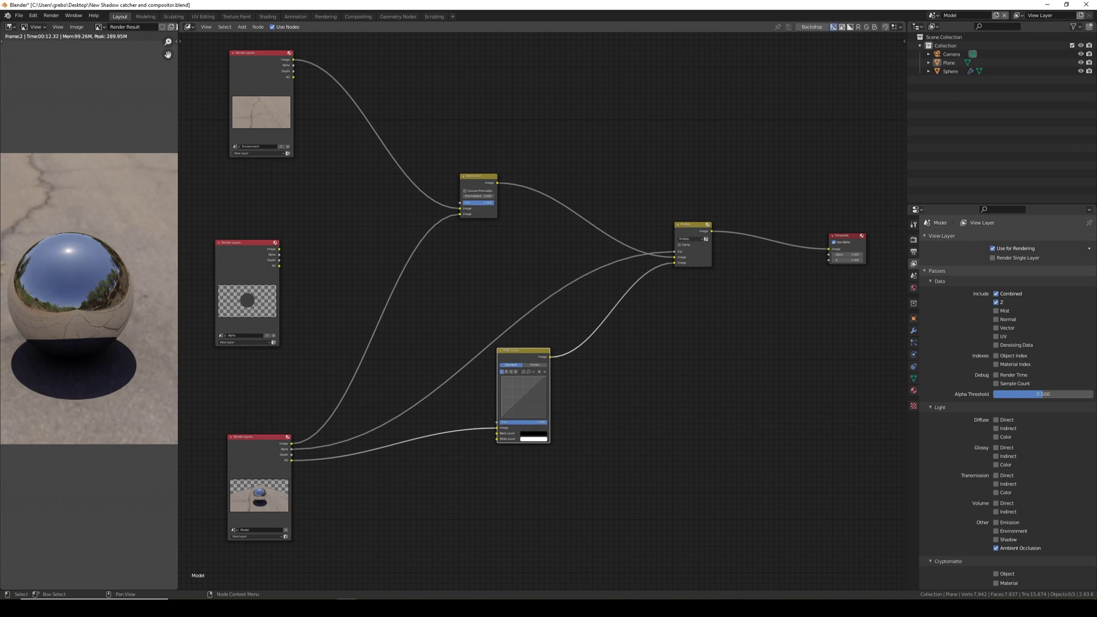
{"action": "left_click_drag", "start_coordinate": [522, 396], "coordinate": [515, 393]}
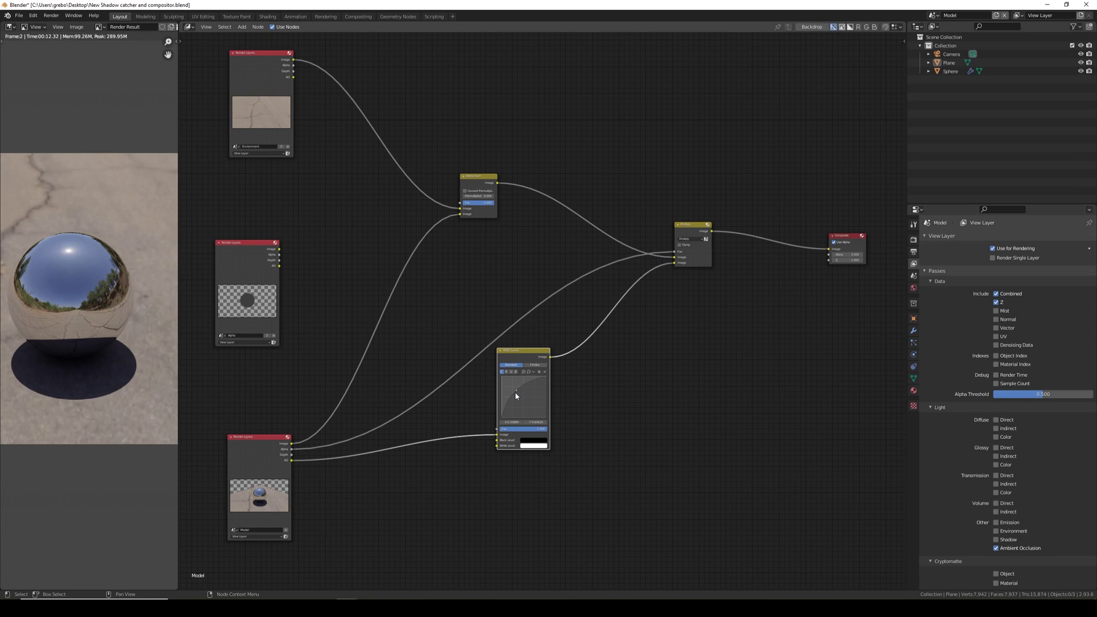
{"action": "left_click", "coordinate": [544, 371]}
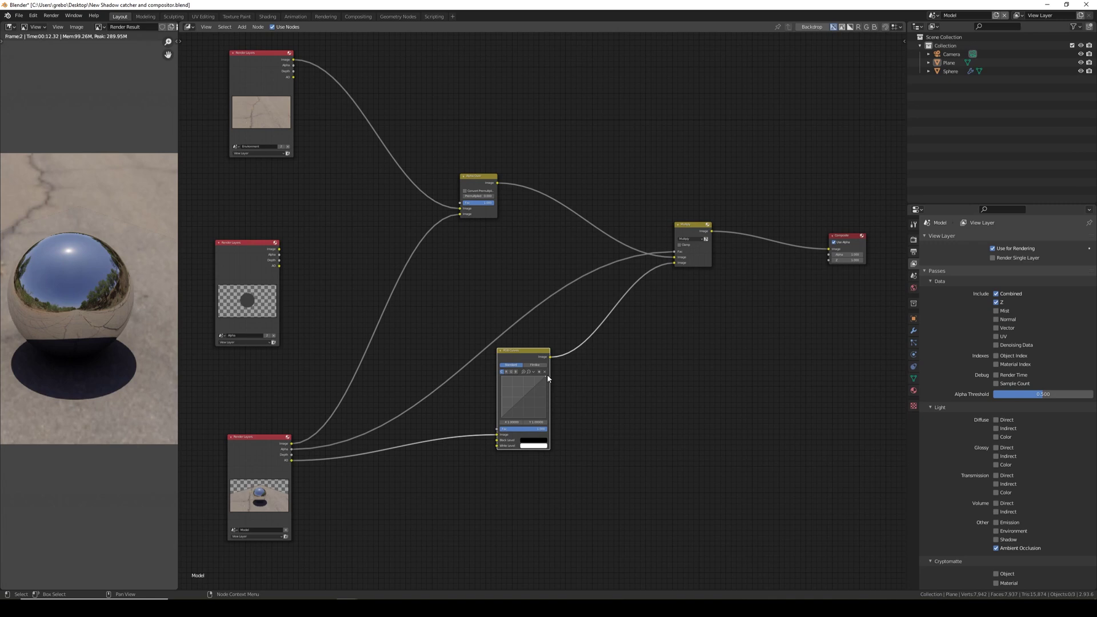
- Duplicate the RGB Curves node onto the link from the Model's Image to Alpha Over and lower its curve
{"action": "middle_click_drag", "start_coordinate": [502, 284], "coordinate": [514, 321]}
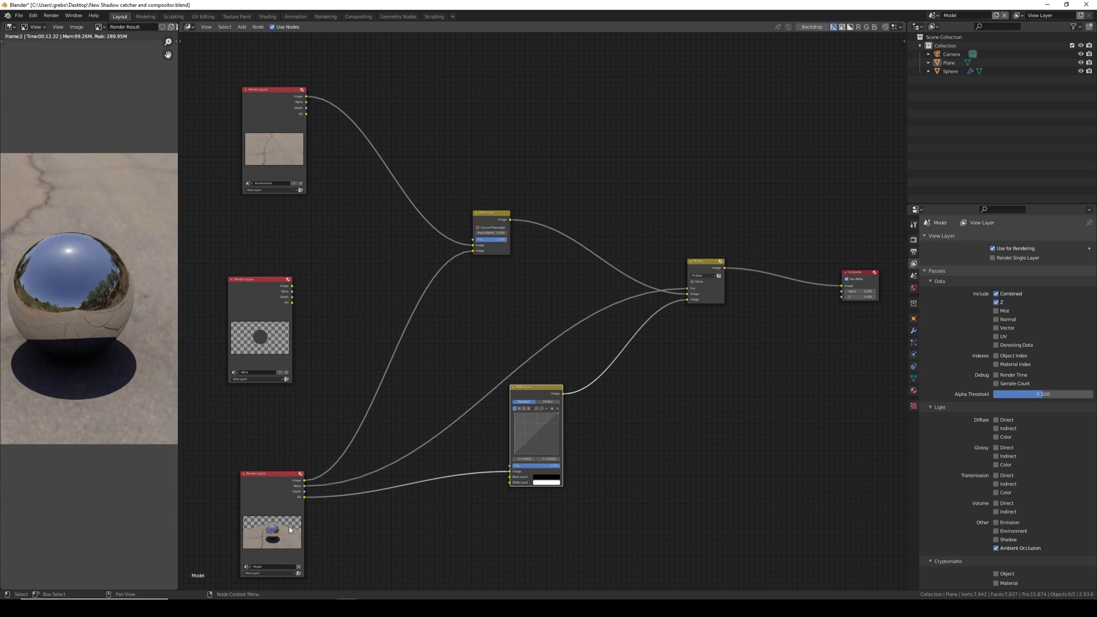
{"action": "key", "text": "shift+d"}
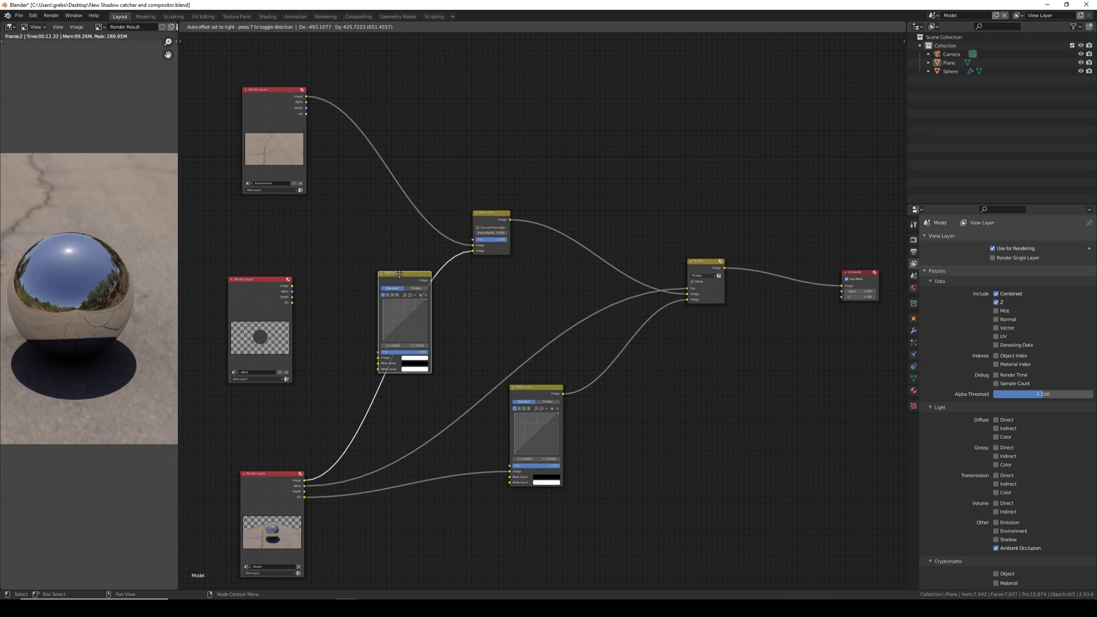
{"action": "left_click", "coordinate": [399, 275]}
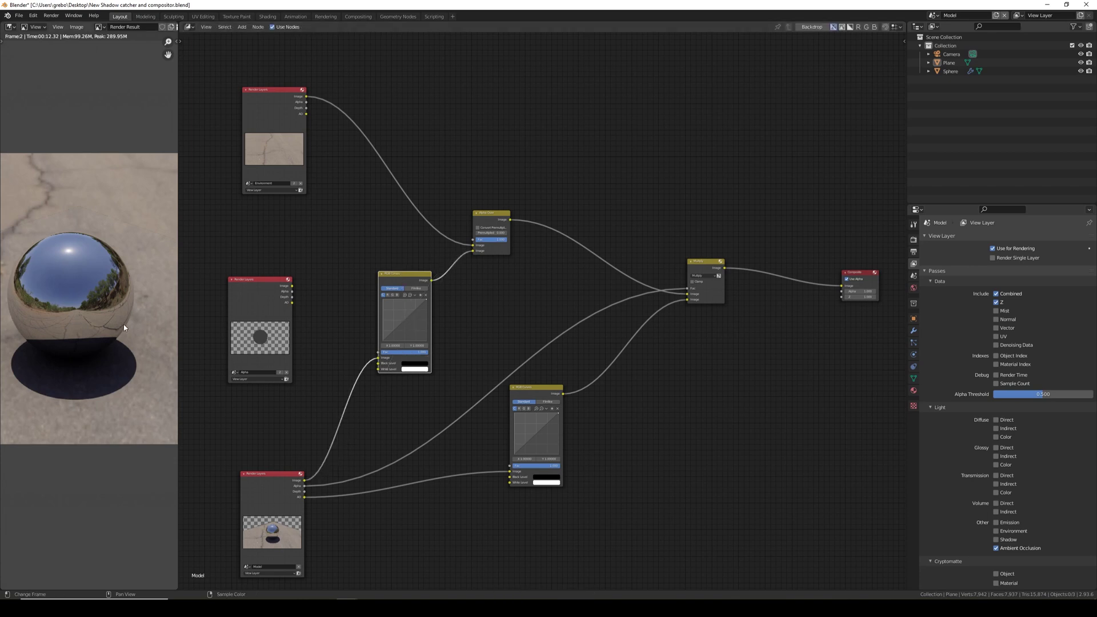
{"action": "left_click_drag", "start_coordinate": [403, 317], "coordinate": [417, 329]}
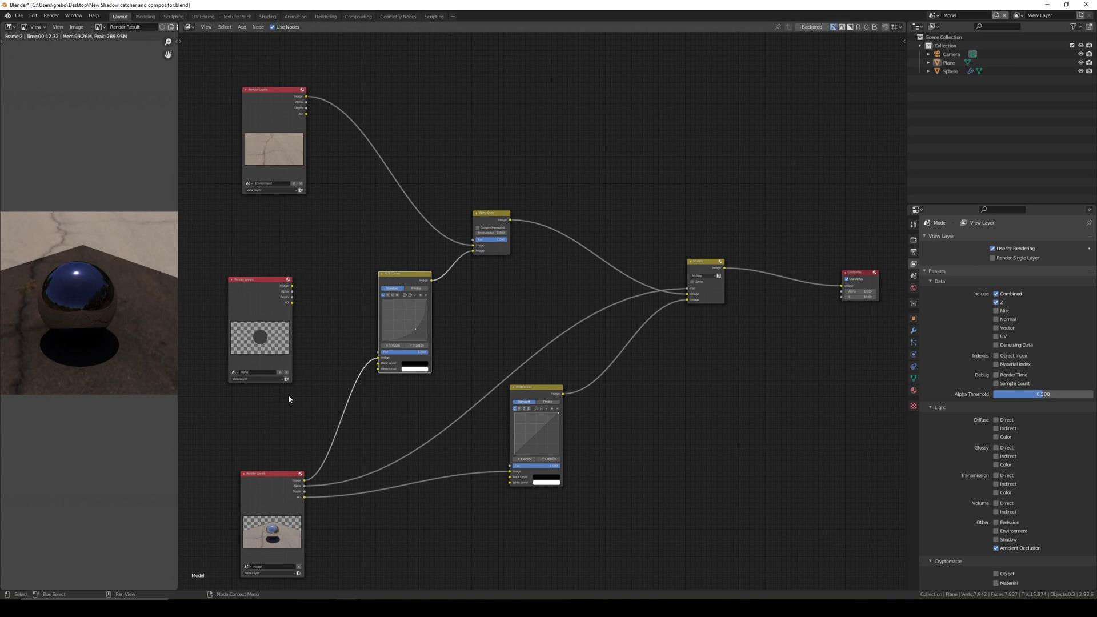
- Link the Alpha layer's Alpha output to Fac on the Model image's RGB Curves node and straighten its curve
{"action": "scroll", "coordinate": [409, 337], "scroll_direction": "up", "scroll_amount": 3}
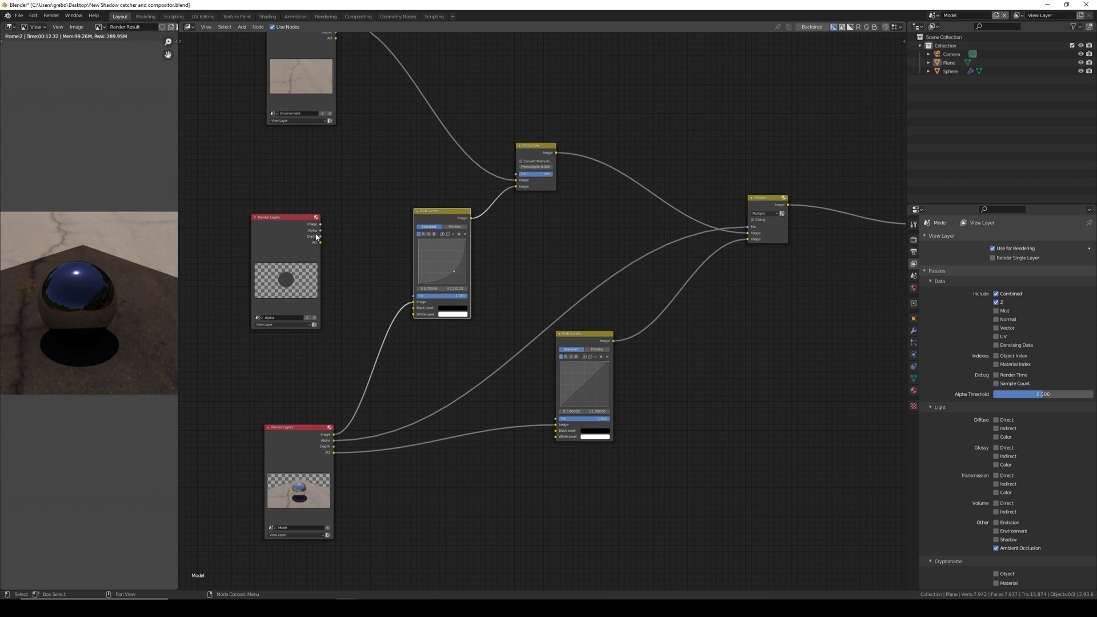
{"action": "left_click_drag", "start_coordinate": [323, 235], "coordinate": [412, 295]}
{"action": "middle_click_drag", "start_coordinate": [375, 294], "coordinate": [447, 308]}
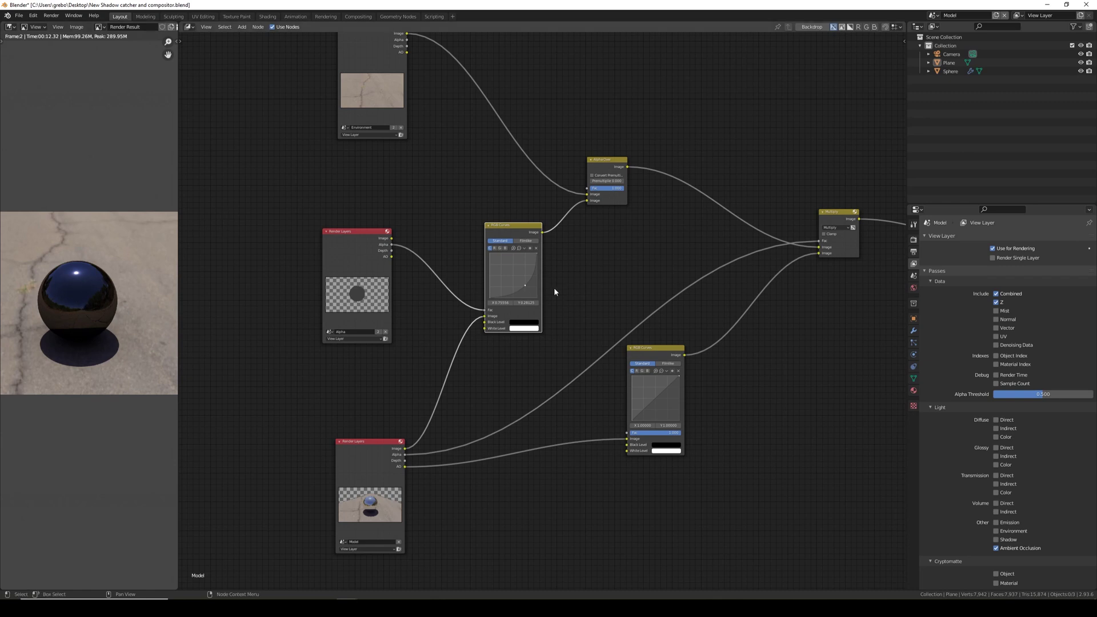
{"action": "left_click_drag", "start_coordinate": [527, 288], "coordinate": [537, 253]}
{"action": "key", "text": "Home"}
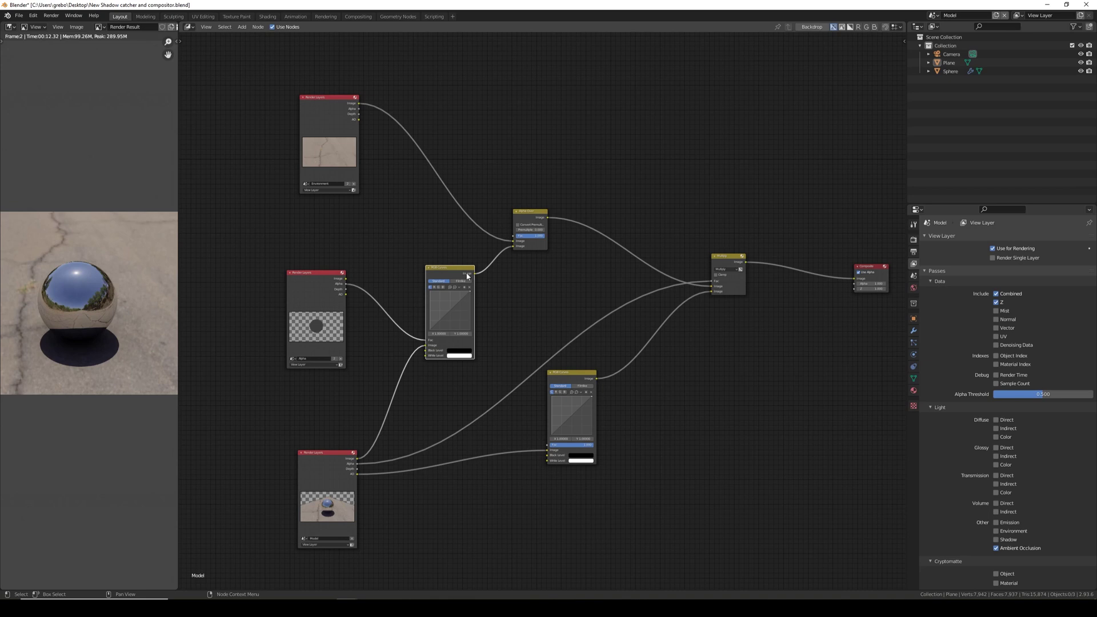
- Duplicate the RGB Curves node onto the link between Alpha Over and Multiply, and space out Alpha Over and the Model's RGB Curves
{"action": "key", "text": "shift+d"}
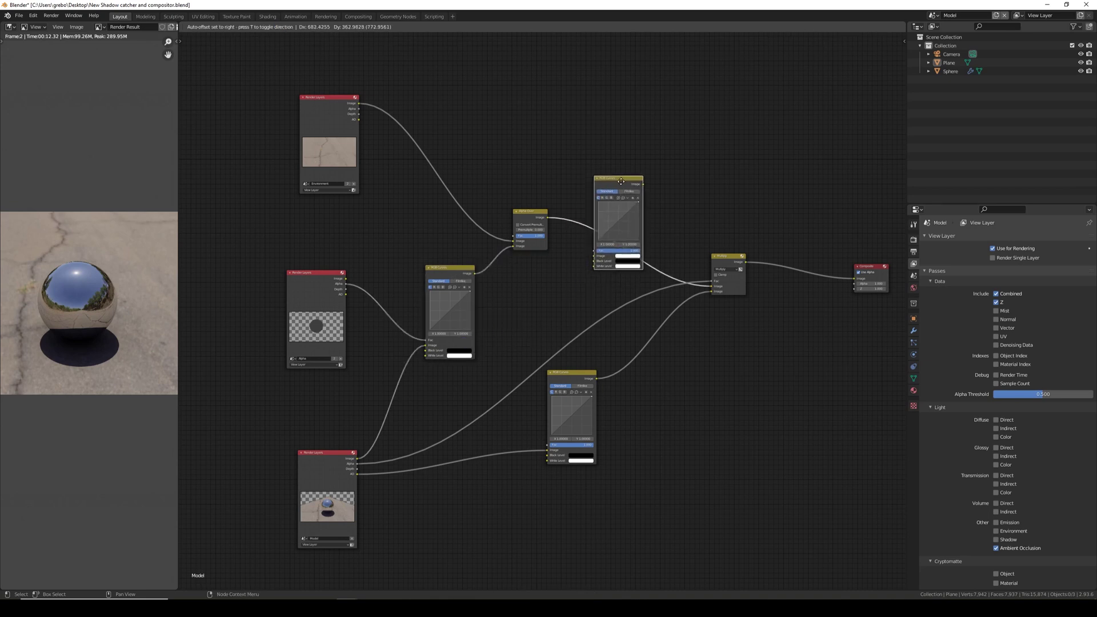
{"action": "left_click", "coordinate": [622, 186]}
{"action": "left_click_drag", "start_coordinate": [534, 211], "coordinate": [505, 157]}
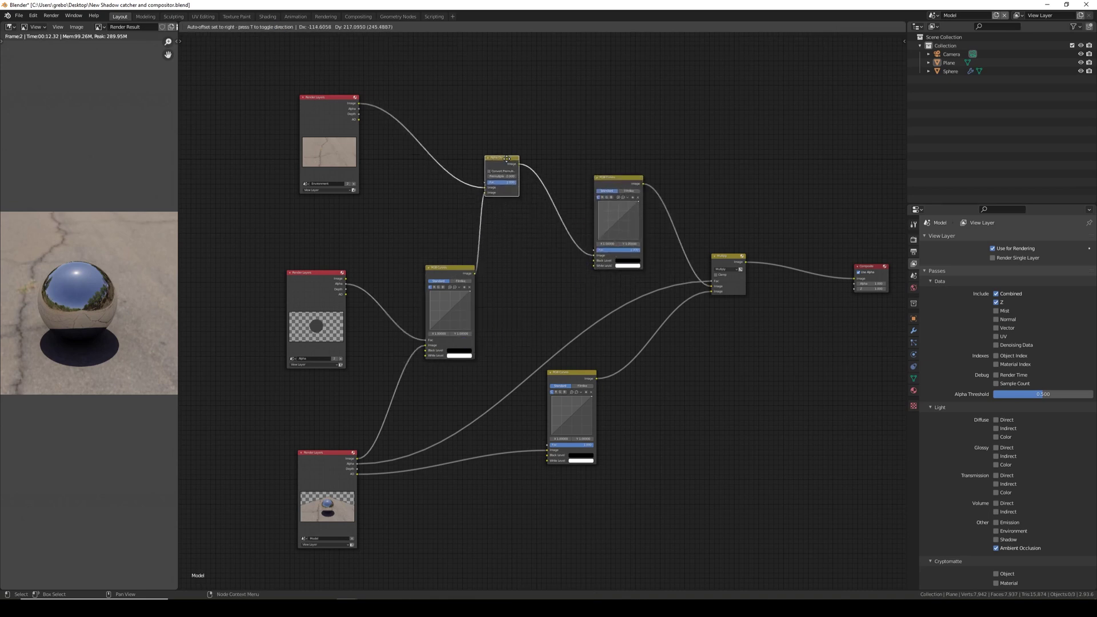
{"action": "left_click_drag", "start_coordinate": [461, 267], "coordinate": [443, 285]}
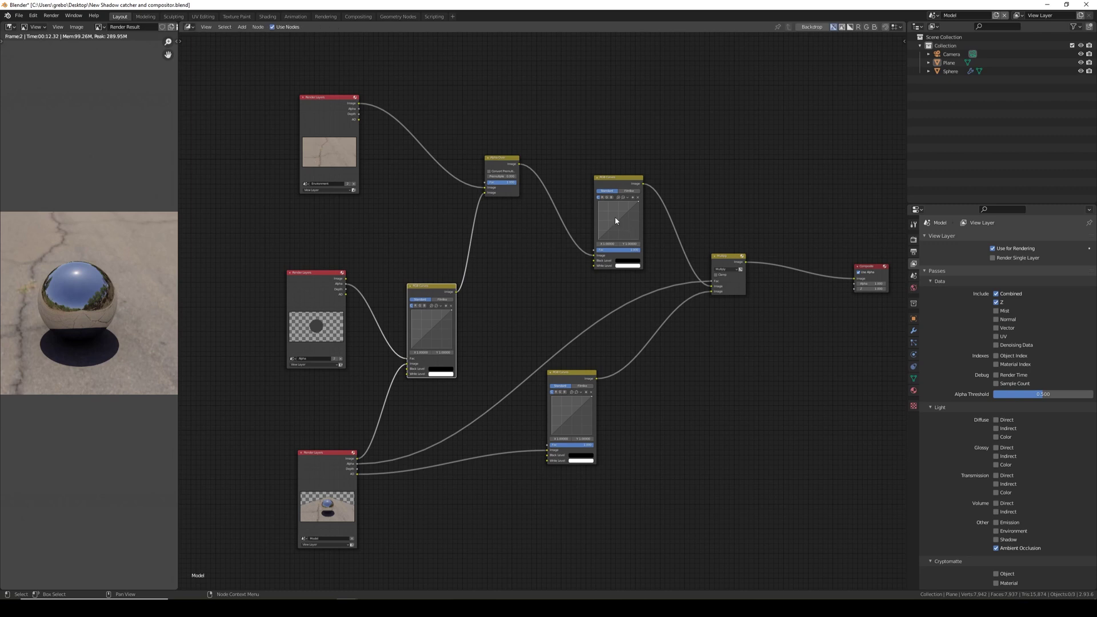
- Link the Alpha layer's Alpha to Fac of the RGB Curves after Alpha Over, testing a lowered curve and bringing it back to the diagonal
{"action": "left_click_drag", "start_coordinate": [616, 218], "coordinate": [626, 229]}
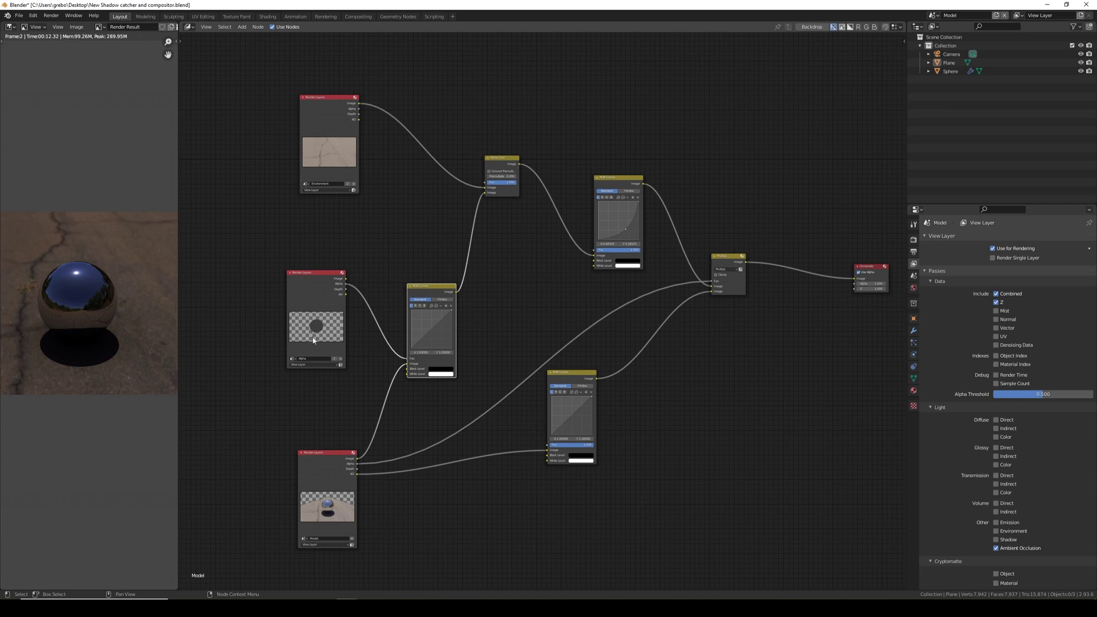
{"action": "left_click_drag", "start_coordinate": [345, 284], "coordinate": [594, 250]}
{"action": "left_click_drag", "start_coordinate": [431, 286], "coordinate": [441, 295]}
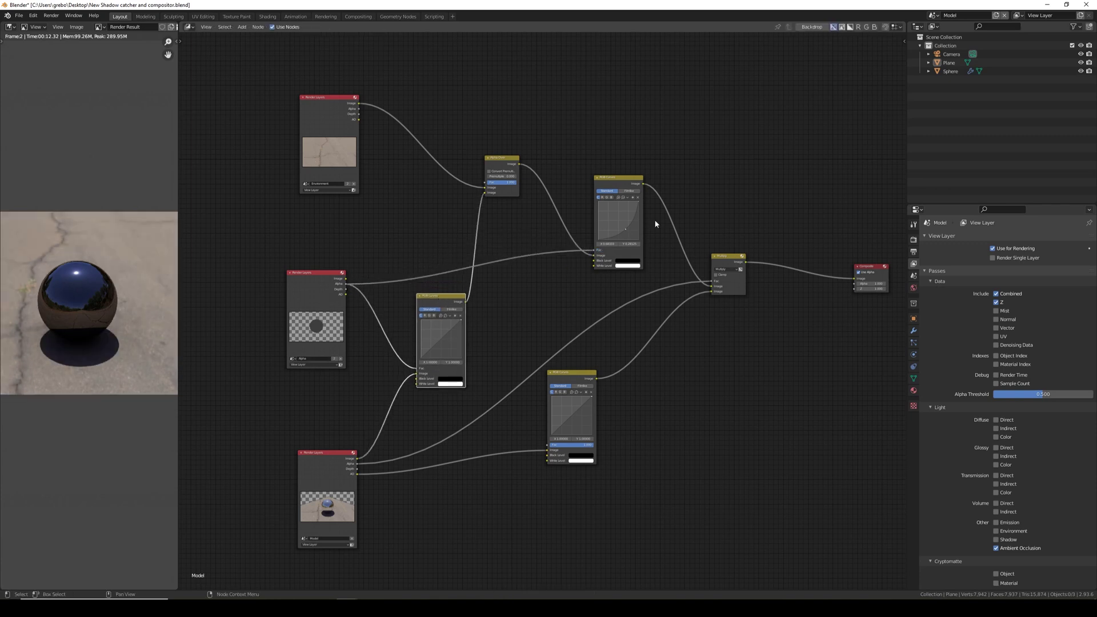
{"action": "left_click_drag", "start_coordinate": [627, 230], "coordinate": [621, 215]}
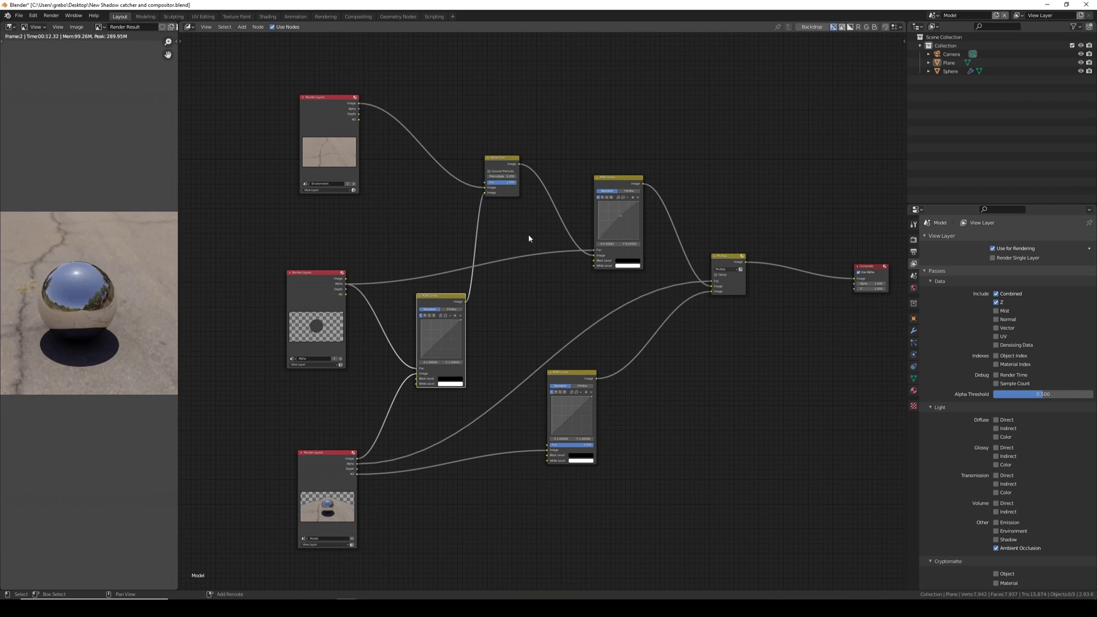
- Insert an Invert node between the Alpha layer's Alpha and the Fac of the RGB Curves after Alpha Over, and straighten that curve
{"action": "key", "text": "shift+a"}
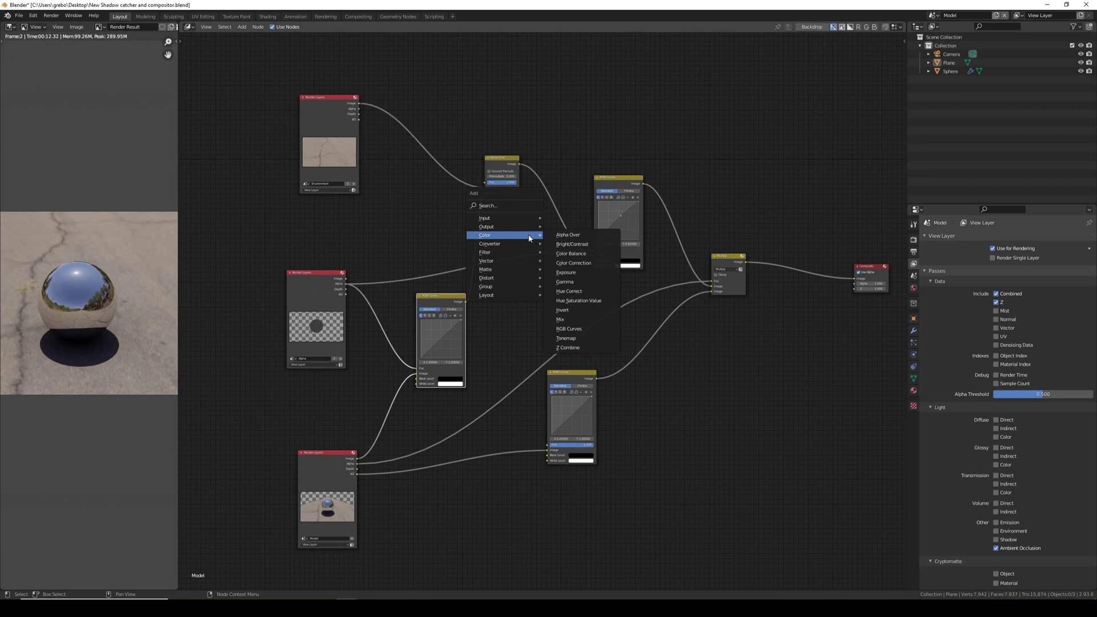
{"action": "left_click", "coordinate": [563, 309]}
{"action": "left_click", "coordinate": [557, 261]}
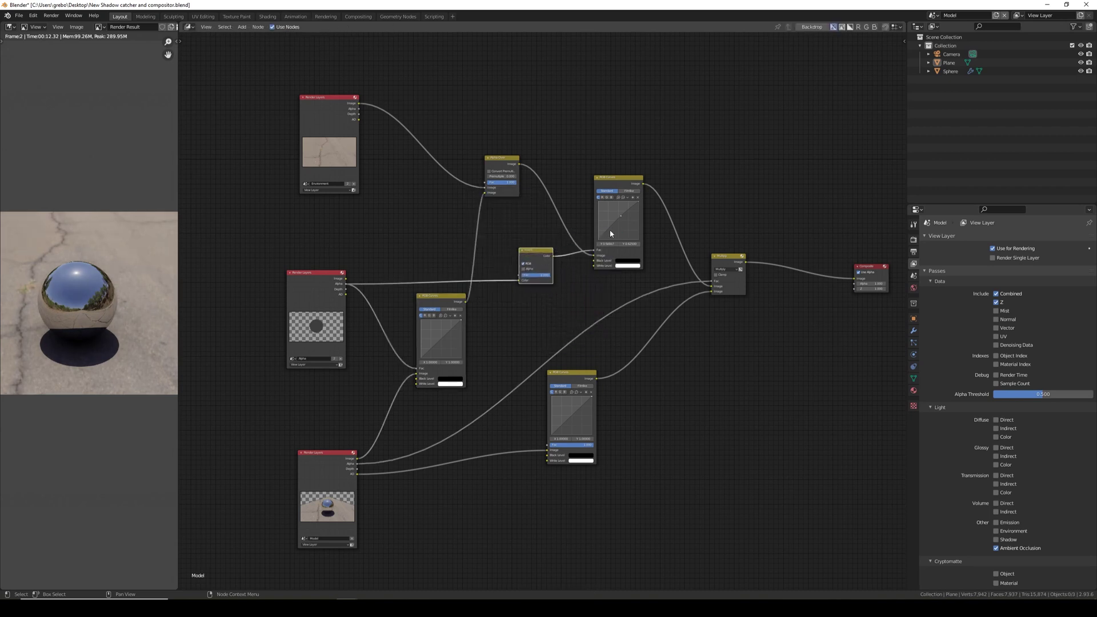
{"action": "left_click_drag", "start_coordinate": [620, 216], "coordinate": [641, 203]}
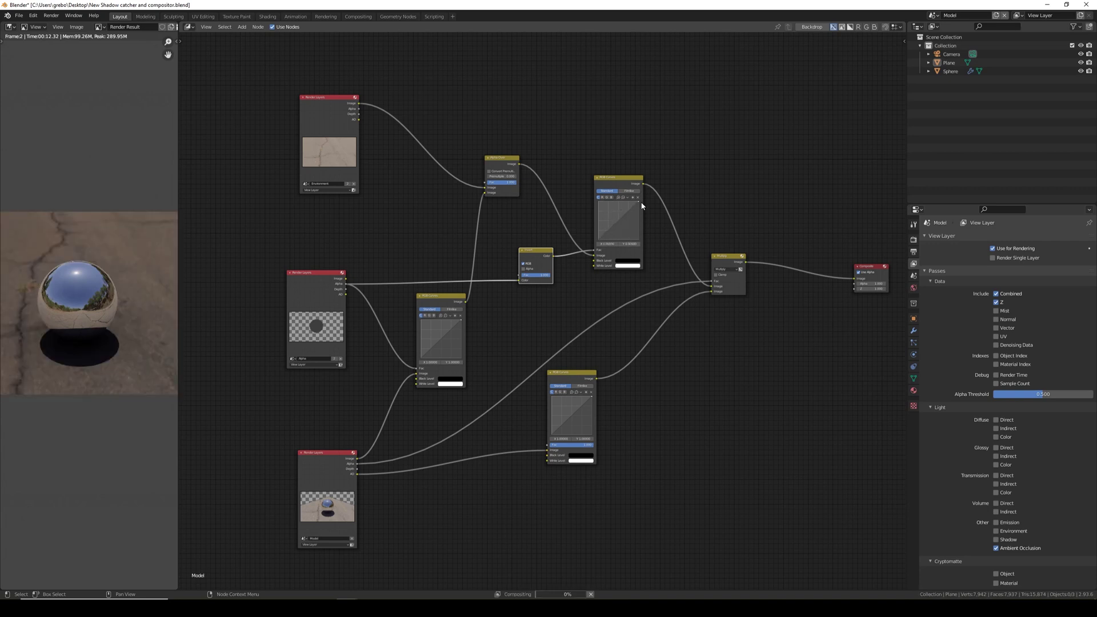
- Duplicate the RGB Curves node onto the link between Multiply and Composite and adjust the middle of its curve
{"action": "middle_click_drag", "start_coordinate": [677, 206], "coordinate": [641, 198]}
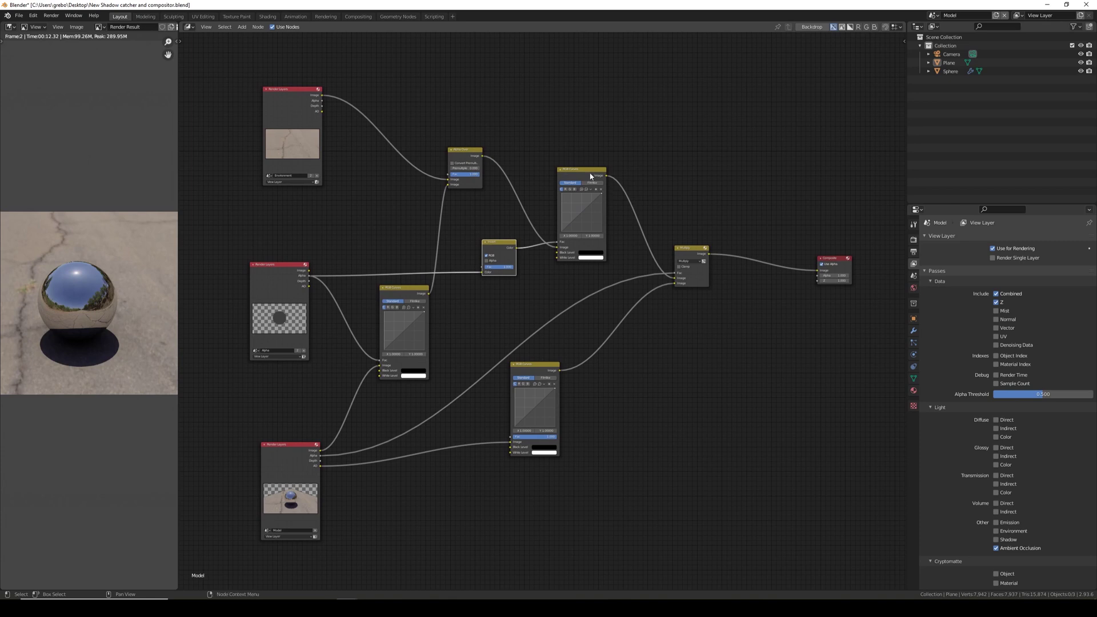
{"action": "key", "text": "shift+d"}
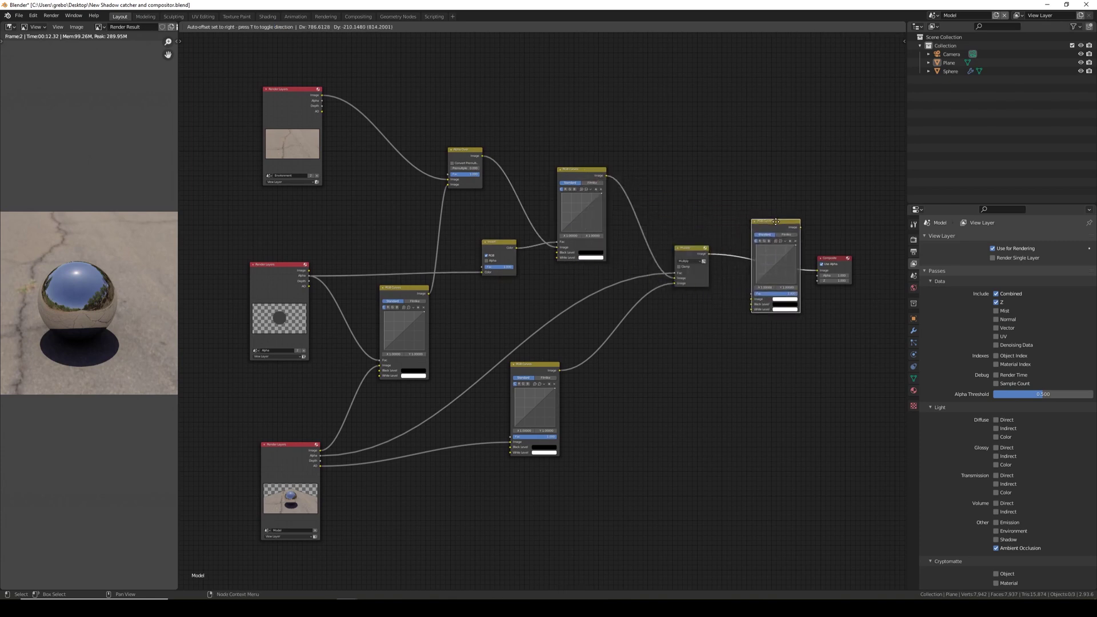
{"action": "left_click", "coordinate": [774, 226]}
{"action": "left_click_drag", "start_coordinate": [782, 269], "coordinate": [777, 262]}
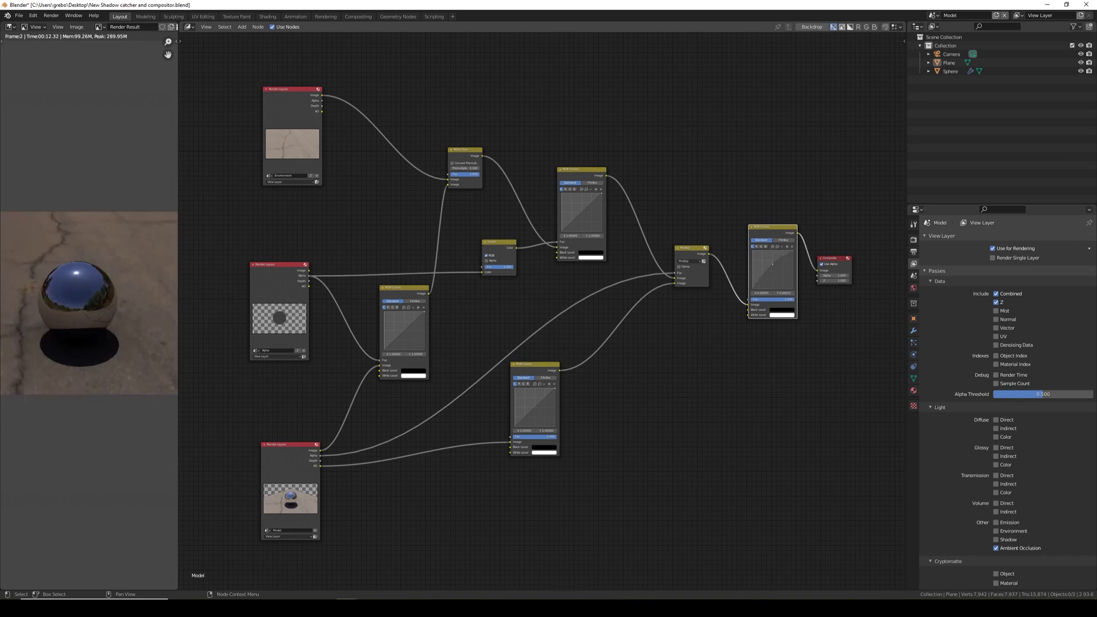